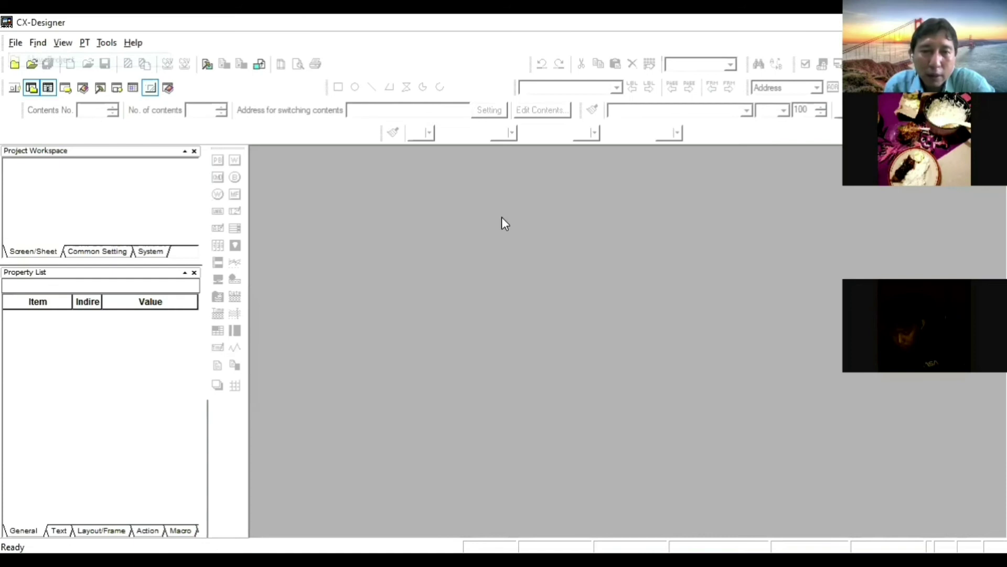
Step: Create a new project for model NS5-SQ0[]-V2 with the file name NewProject66, including its first screen
{"action": "left_click", "coordinate": [500, 216]}
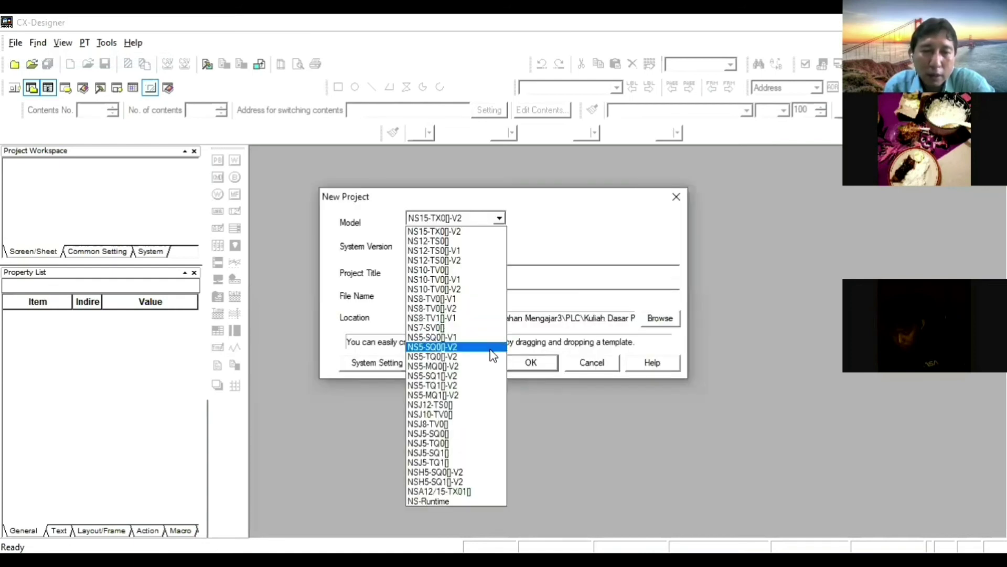
{"action": "left_click", "coordinate": [476, 349]}
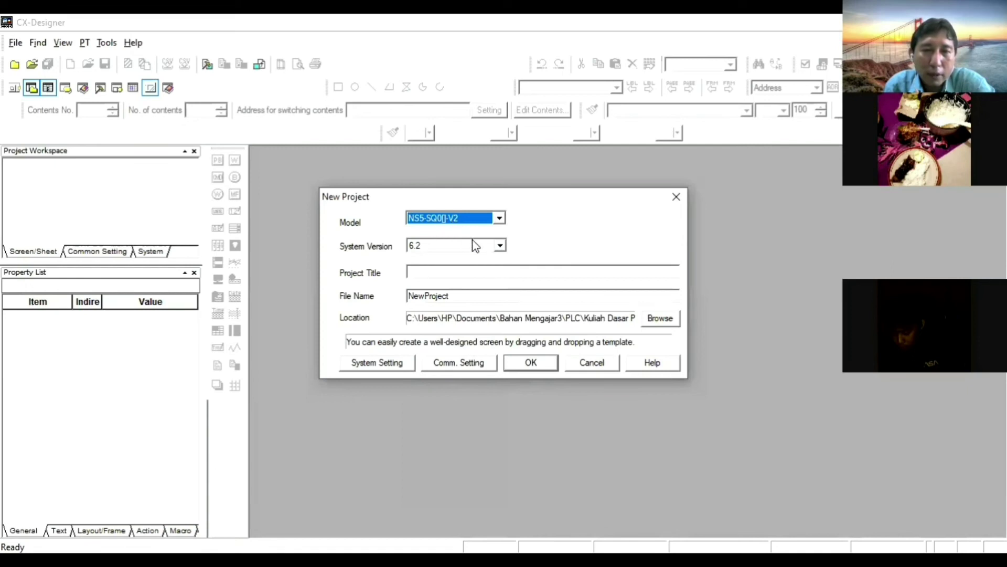
{"action": "double_click", "coordinate": [475, 300]}
{"action": "left_click", "coordinate": [476, 299]}
{"action": "type", "text": "66"}
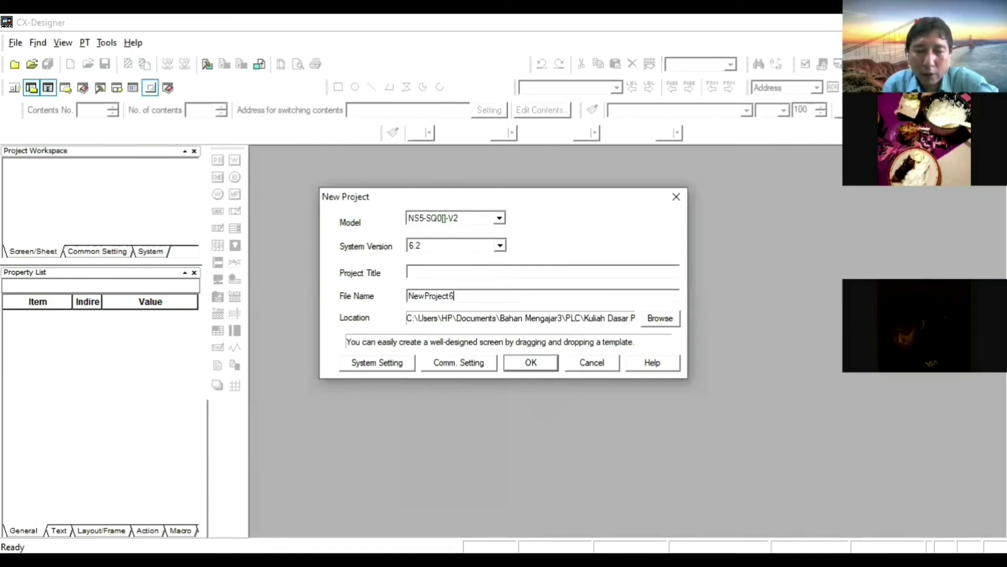
{"action": "left_click", "coordinate": [534, 363]}
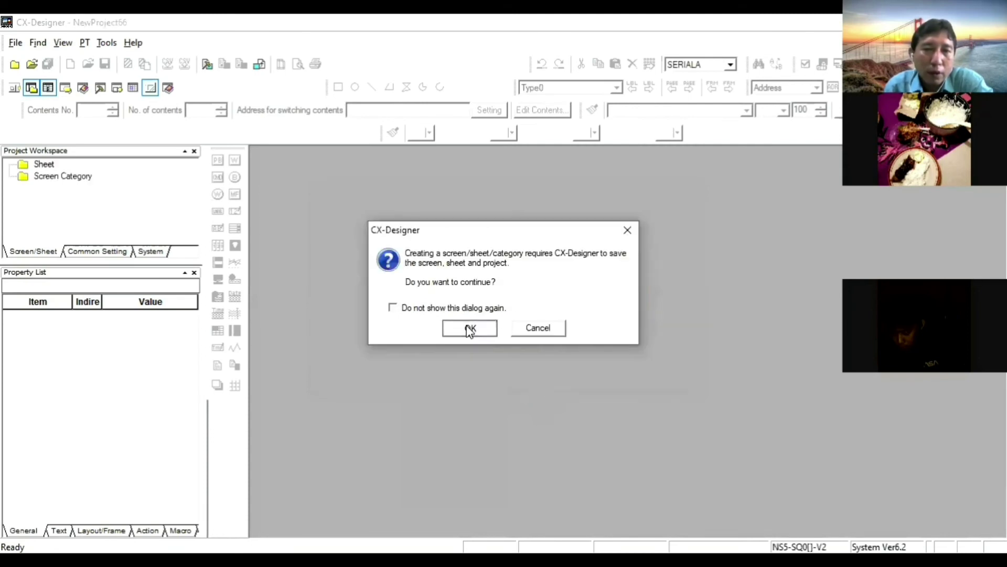
{"action": "left_click", "coordinate": [517, 329]}
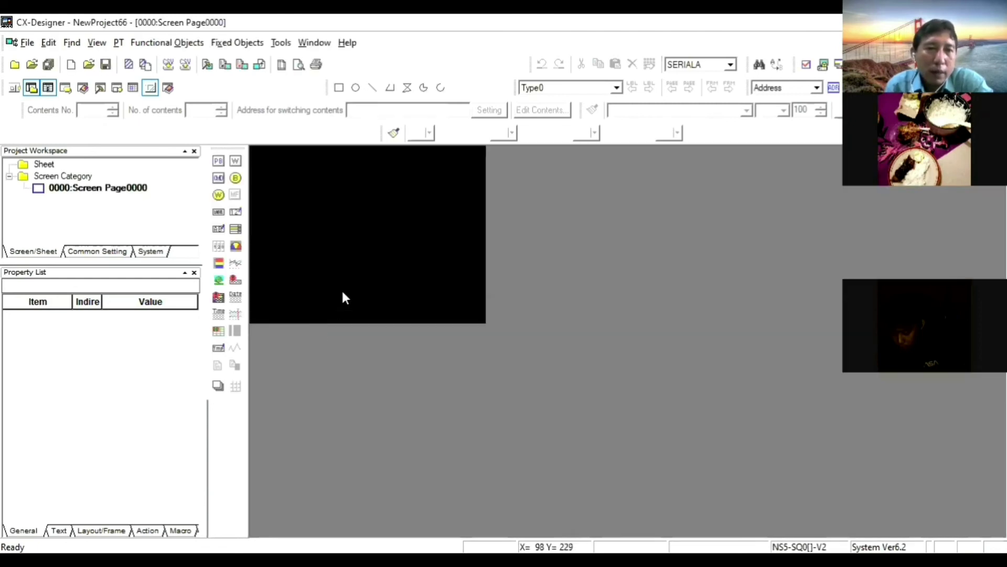
Step: Set the screen's background color to the purple color No.27 in the screen properties
{"action": "right_click", "coordinate": [363, 217]}
{"action": "left_click", "coordinate": [432, 222]}
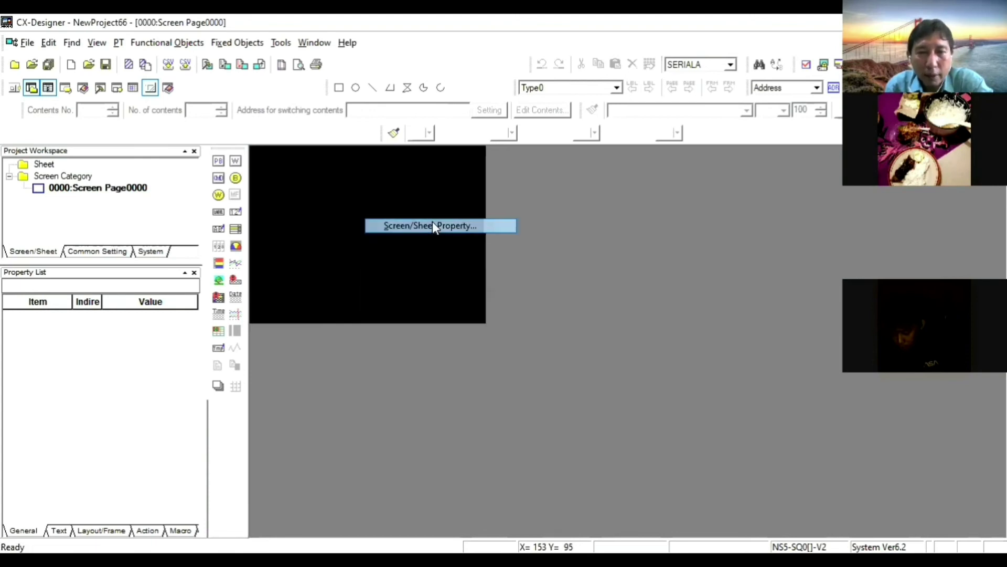
{"action": "left_click", "coordinate": [458, 157]}
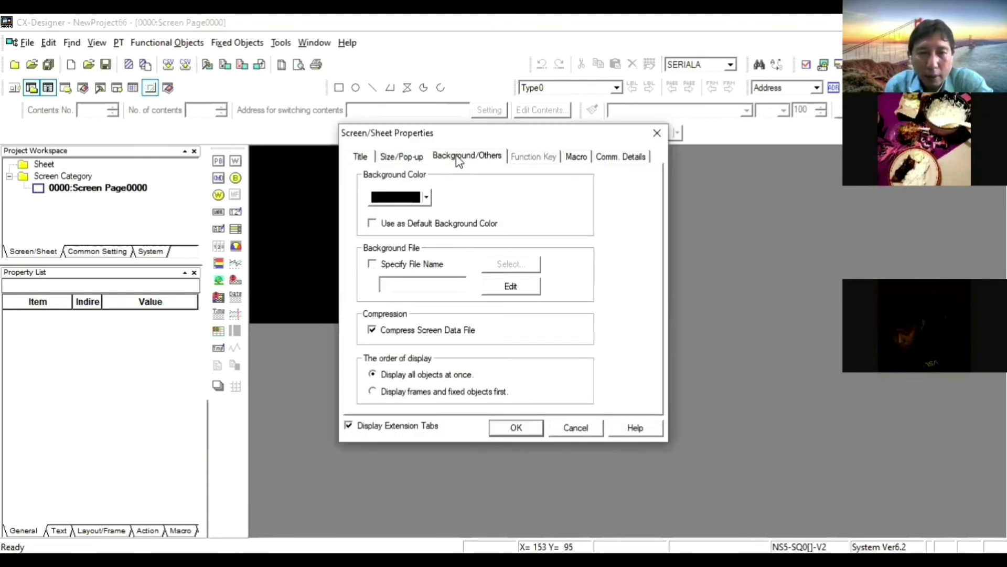
{"action": "left_click", "coordinate": [426, 198]}
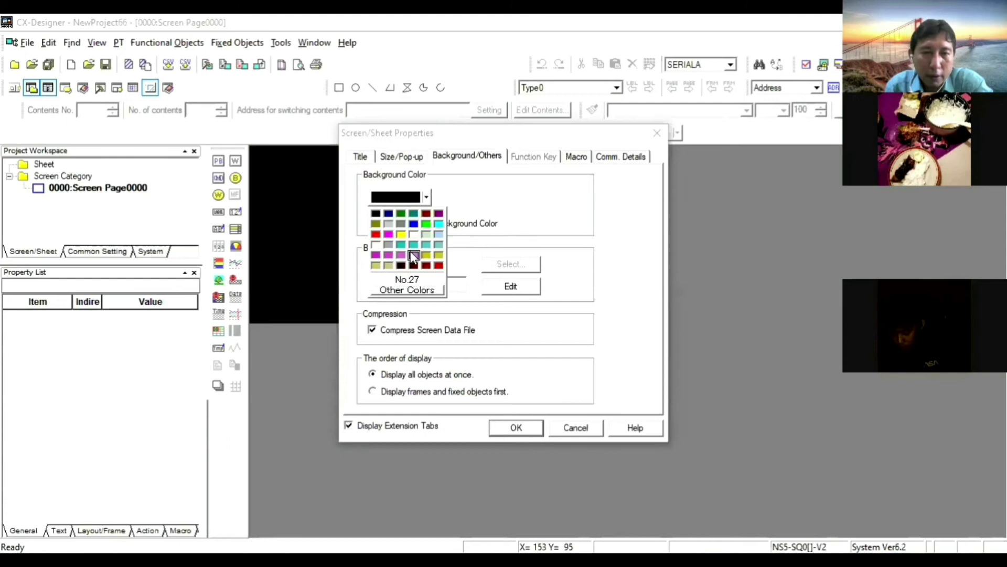
{"action": "left_click", "coordinate": [414, 255]}
{"action": "left_click", "coordinate": [514, 428]}
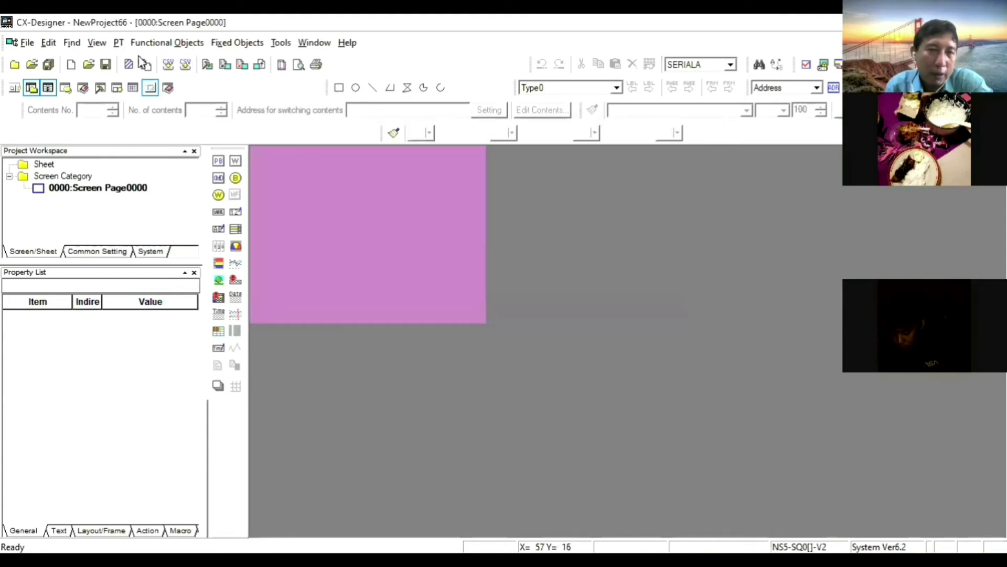
Step: Set the screen's zoom to 200%
{"action": "left_click", "coordinate": [95, 44]}
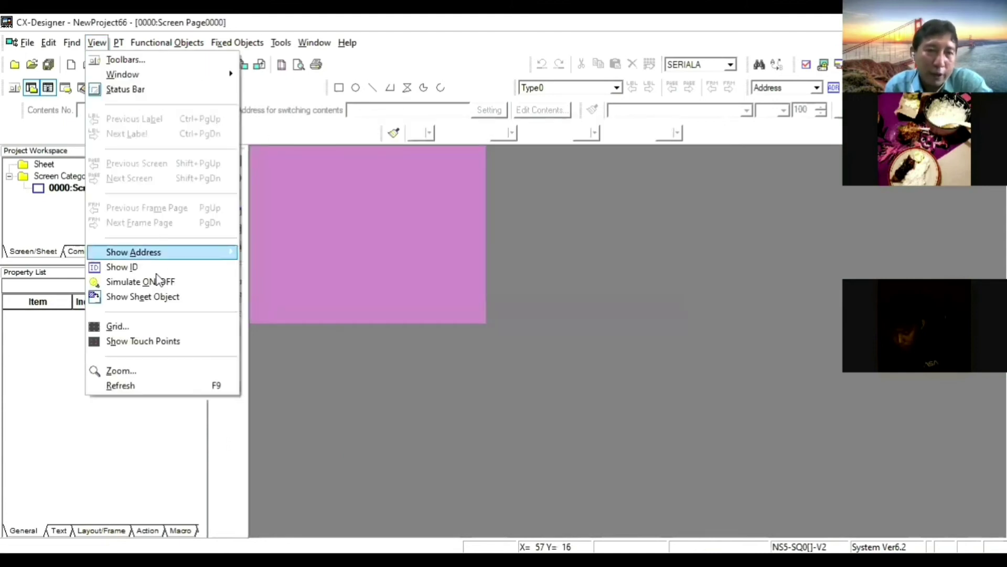
{"action": "left_click", "coordinate": [141, 371]}
{"action": "left_click", "coordinate": [449, 284]}
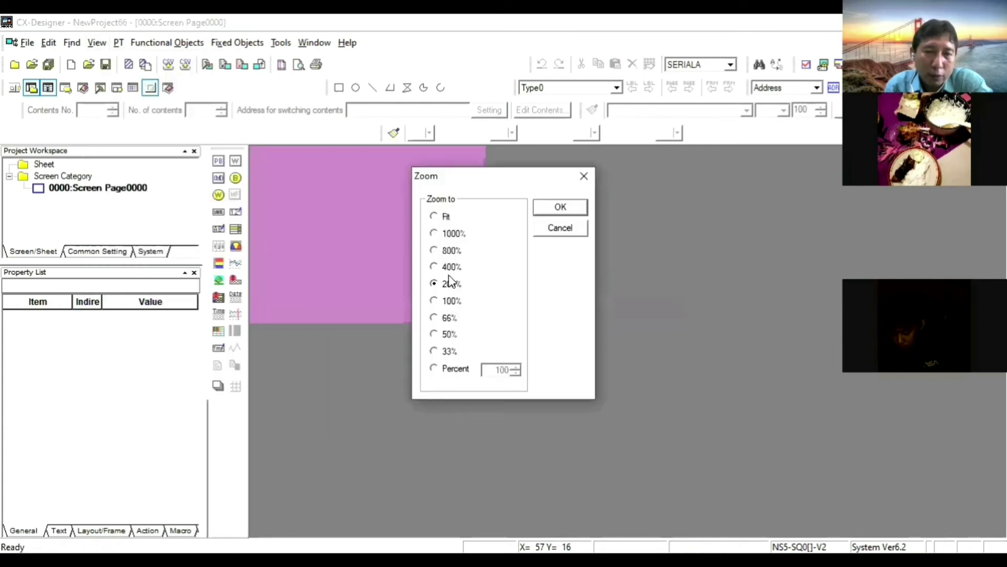
{"action": "left_click", "coordinate": [551, 210]}
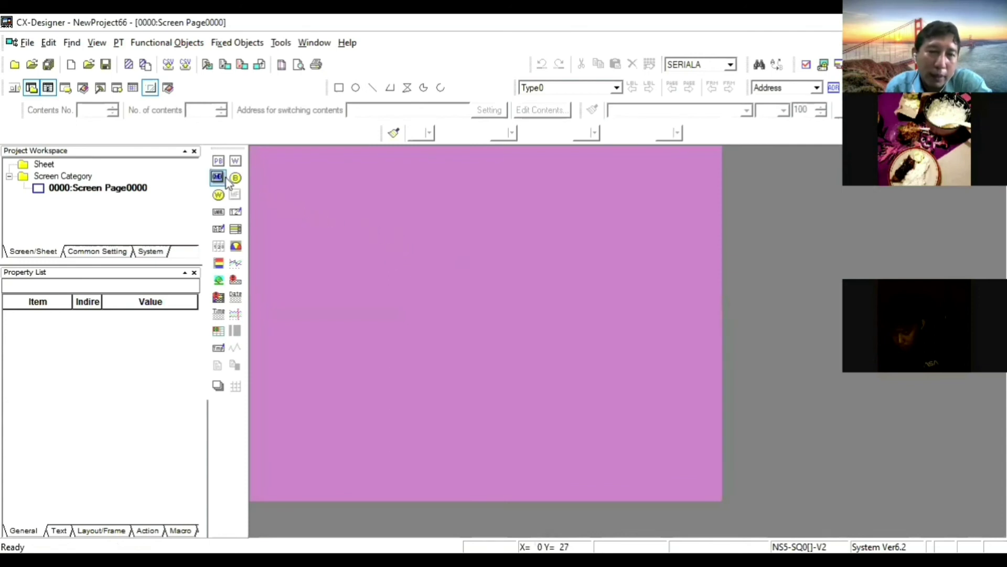
Step: Place a tall, narrow Bit Lamp in the upper middle of the screen
{"action": "left_click", "coordinate": [218, 195]}
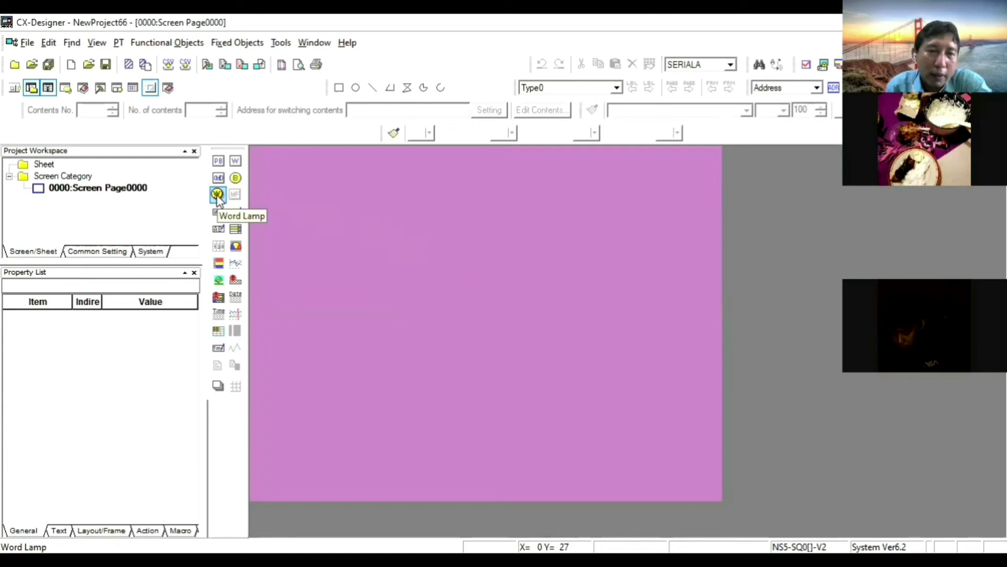
{"action": "left_click", "coordinate": [236, 178]}
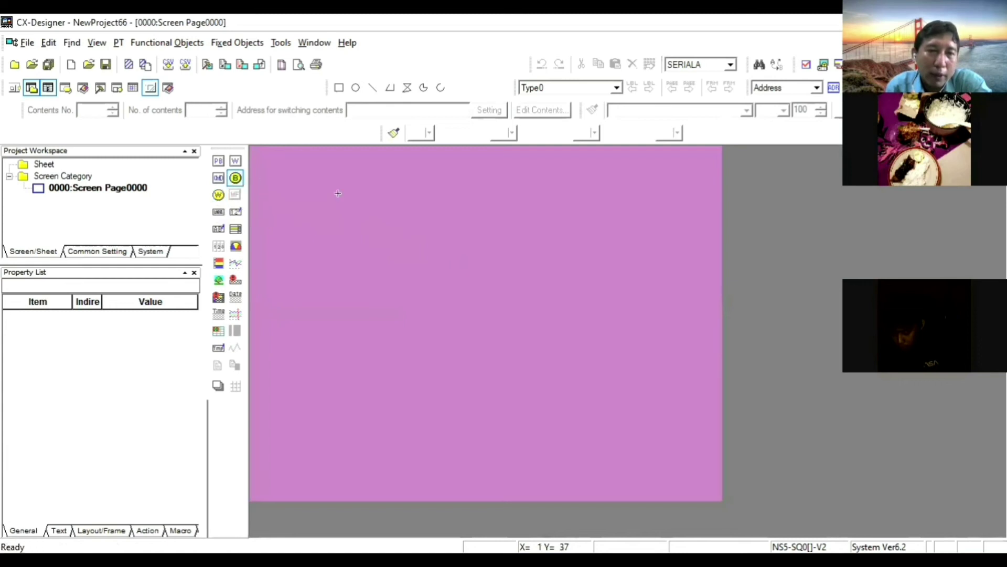
{"action": "left_click_drag", "start_coordinate": [463, 182], "coordinate": [525, 355]}
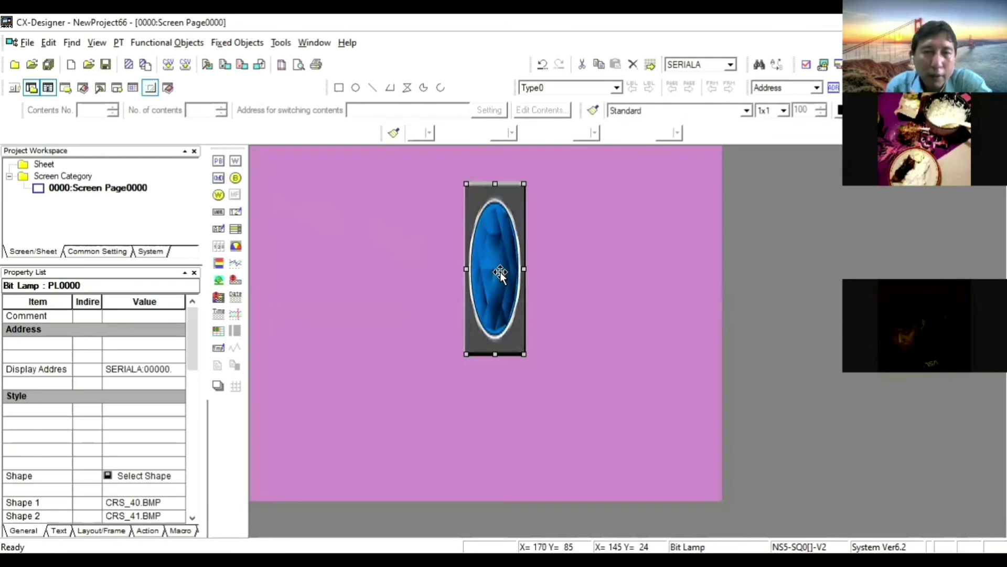
Step: Browse the Symbol pipe shapes for the bit lamp's ON shape without applying one, and delete the lamp
{"action": "double_click", "coordinate": [500, 272]}
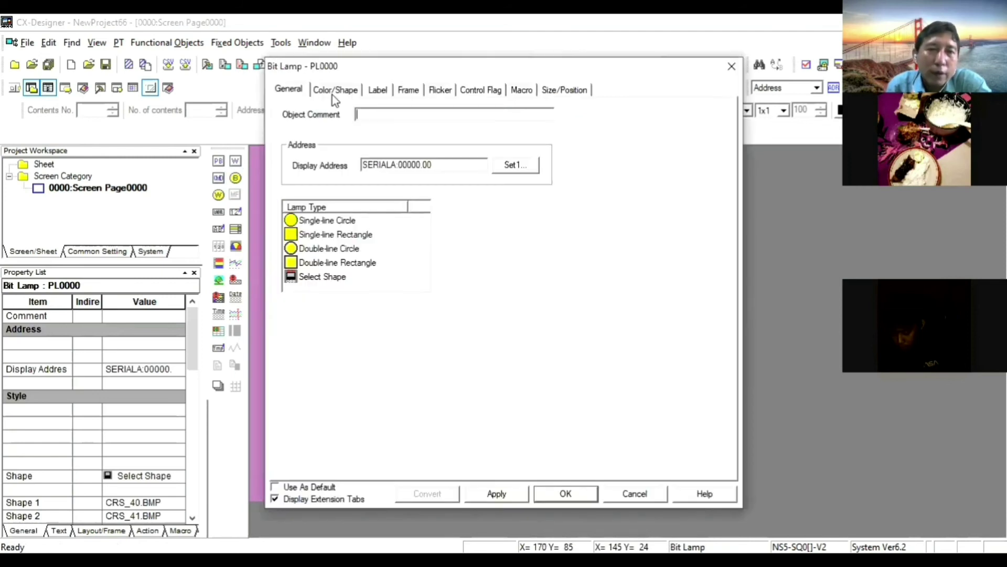
{"action": "left_click", "coordinate": [334, 90]}
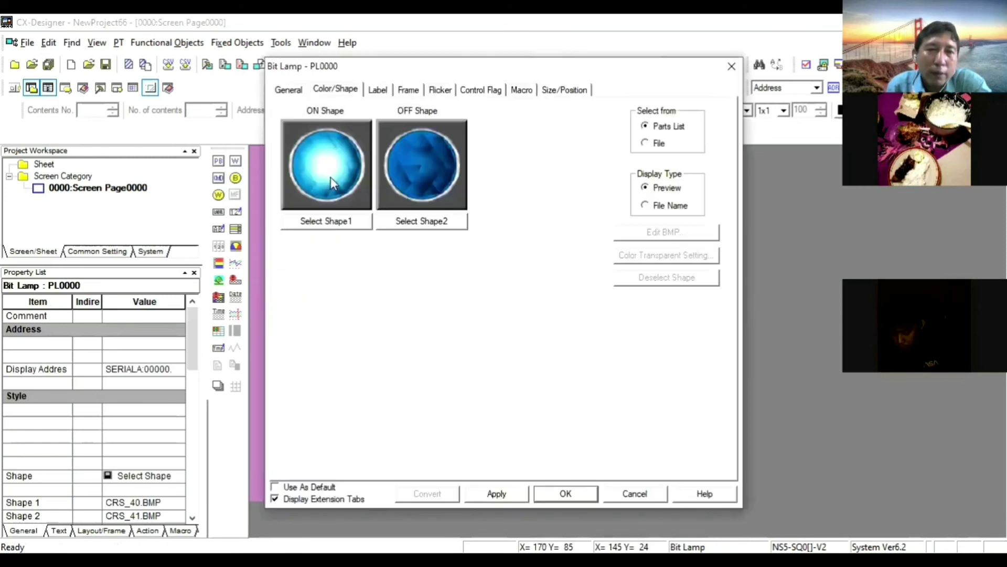
{"action": "left_click", "coordinate": [348, 220]}
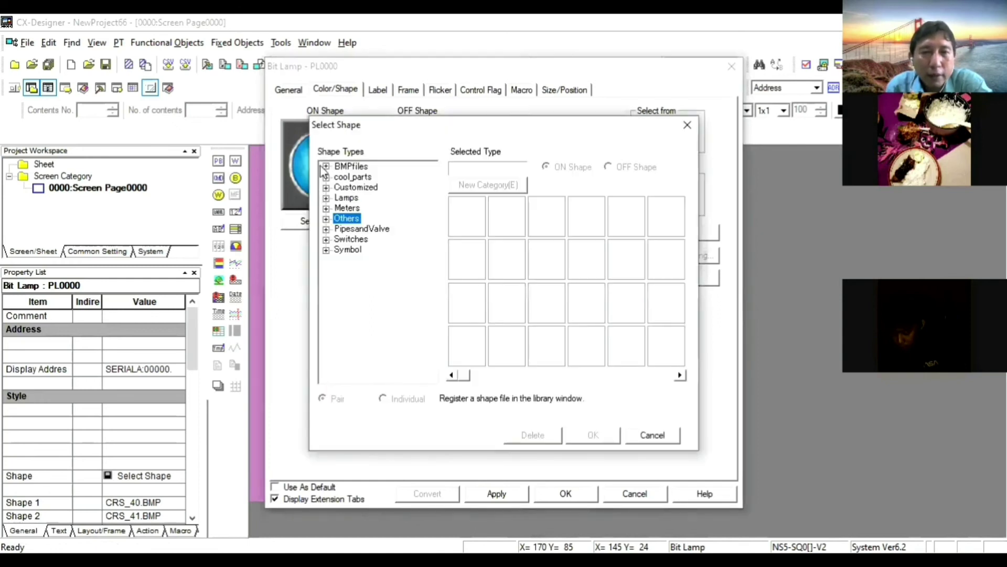
{"action": "left_click", "coordinate": [326, 167]}
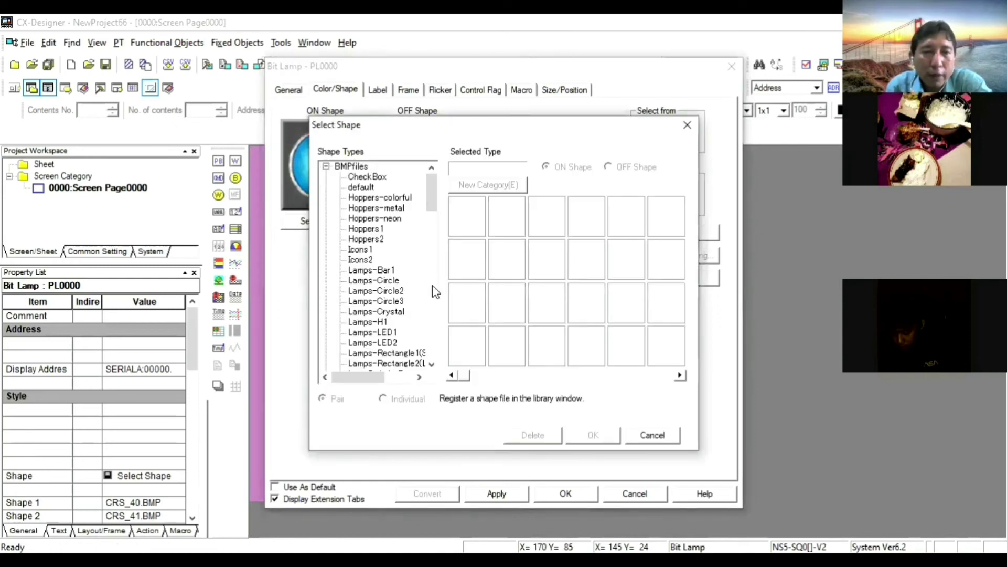
{"action": "left_click_drag", "start_coordinate": [430, 195], "coordinate": [424, 339]}
{"action": "left_click", "coordinate": [323, 363]}
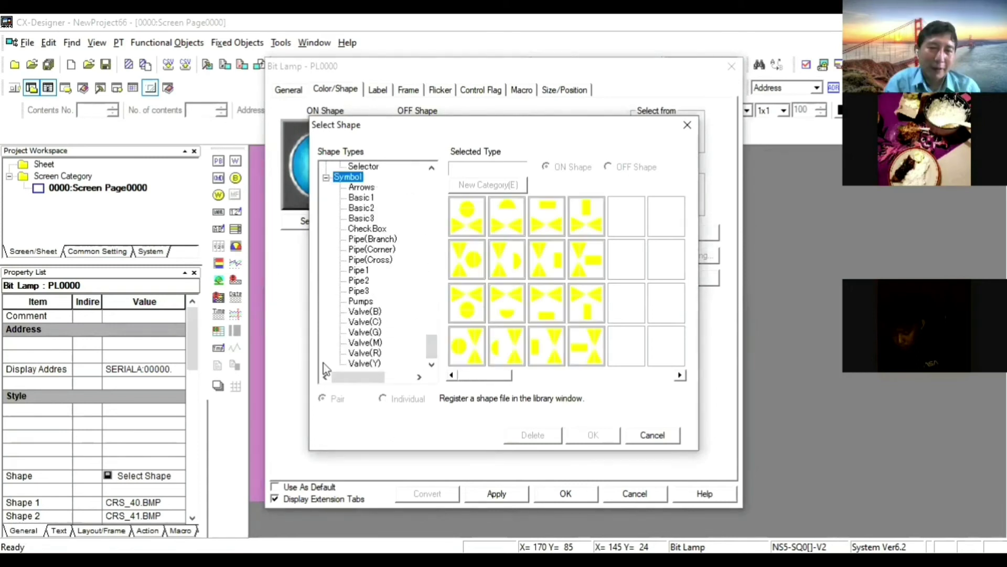
{"action": "left_click", "coordinate": [370, 259]}
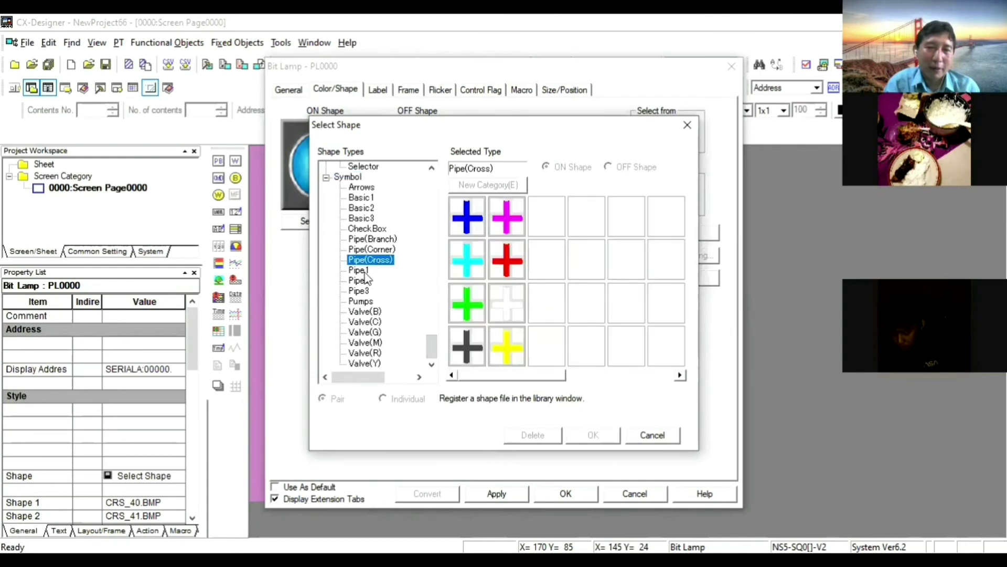
{"action": "left_click", "coordinate": [360, 270]}
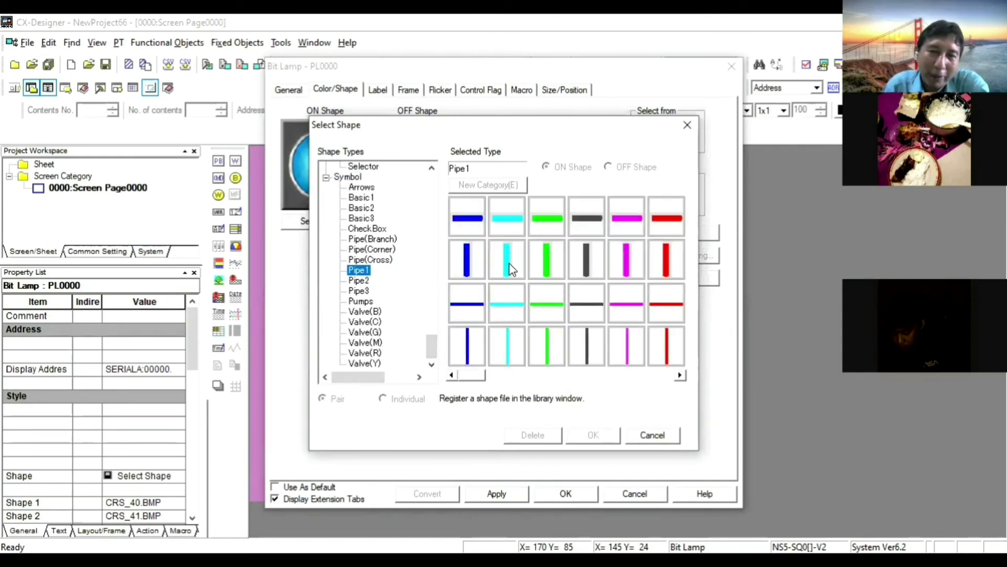
{"action": "left_click", "coordinate": [515, 318]}
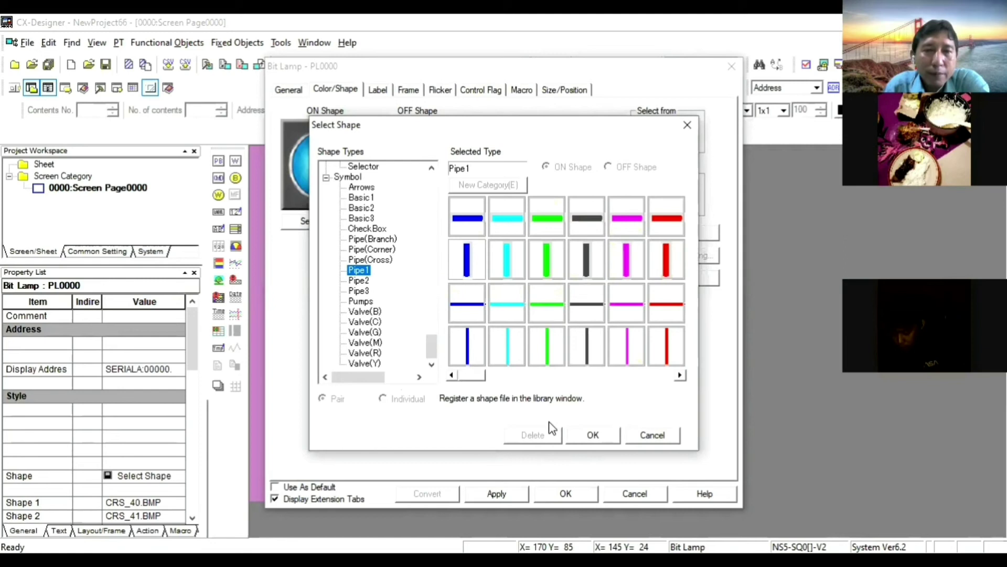
{"action": "left_click", "coordinate": [654, 435]}
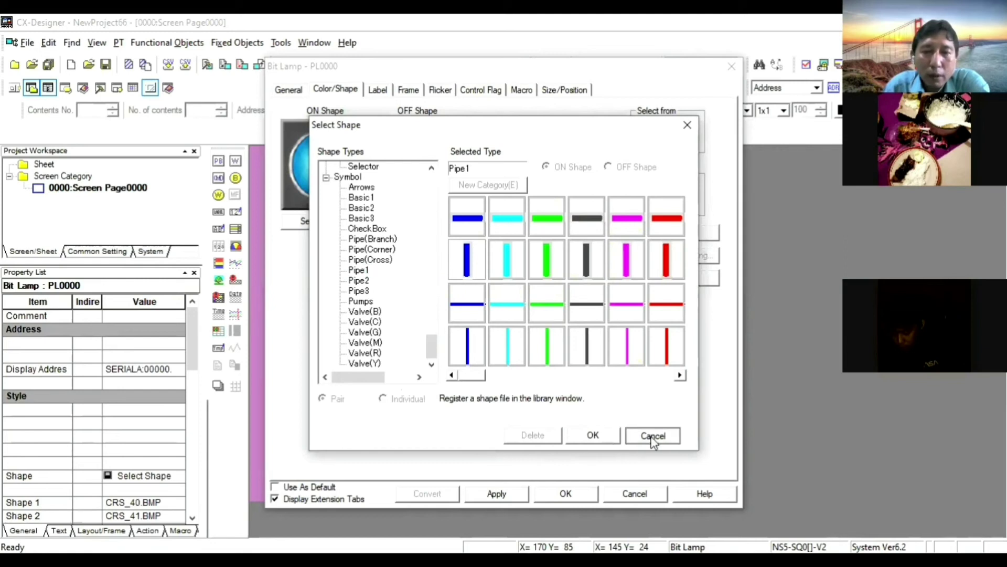
{"action": "left_click", "coordinate": [638, 498]}
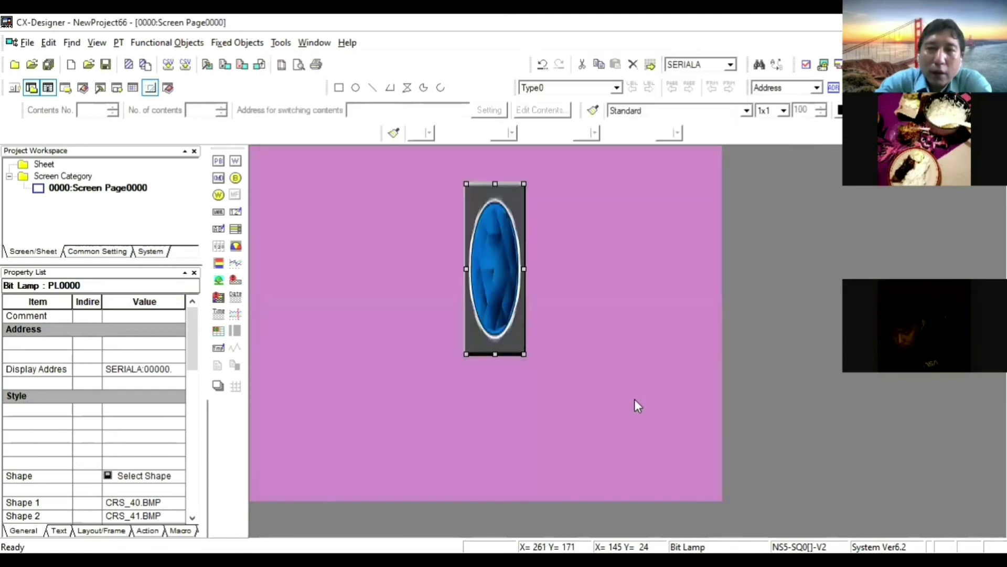
{"action": "key", "text": "Delete"}
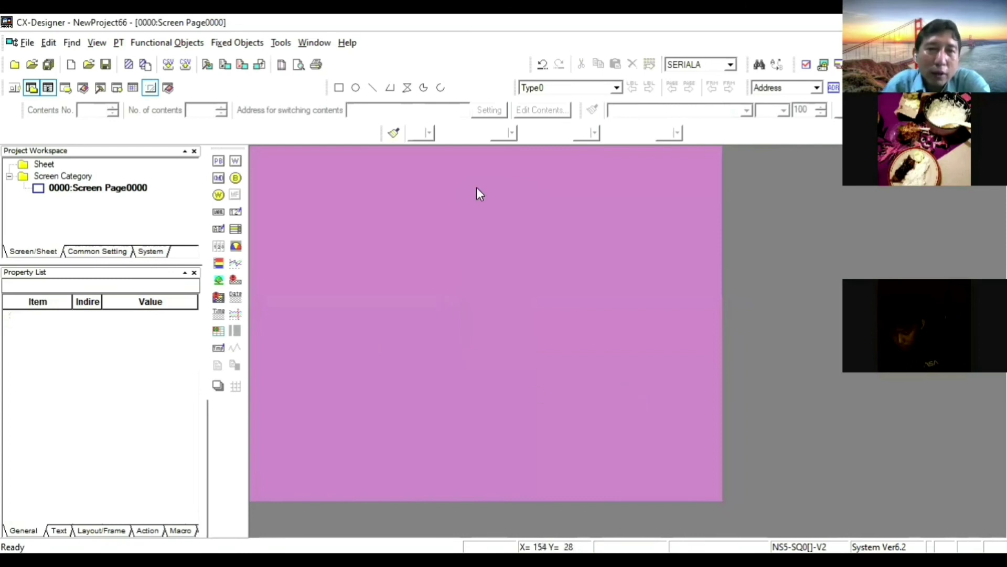
Step: Draw a vertical rectangle mid-screen, extend it downward and move it to about X 192, Y 49
{"action": "left_click", "coordinate": [338, 88]}
{"action": "mouse_move", "coordinate": [467, 213]}
{"action": "left_mouse_down"}
{"action": "mouse_move", "coordinate": [509, 317]}
{"action": "mouse_move", "coordinate": [534, 350]}
{"action": "left_mouse_up"}
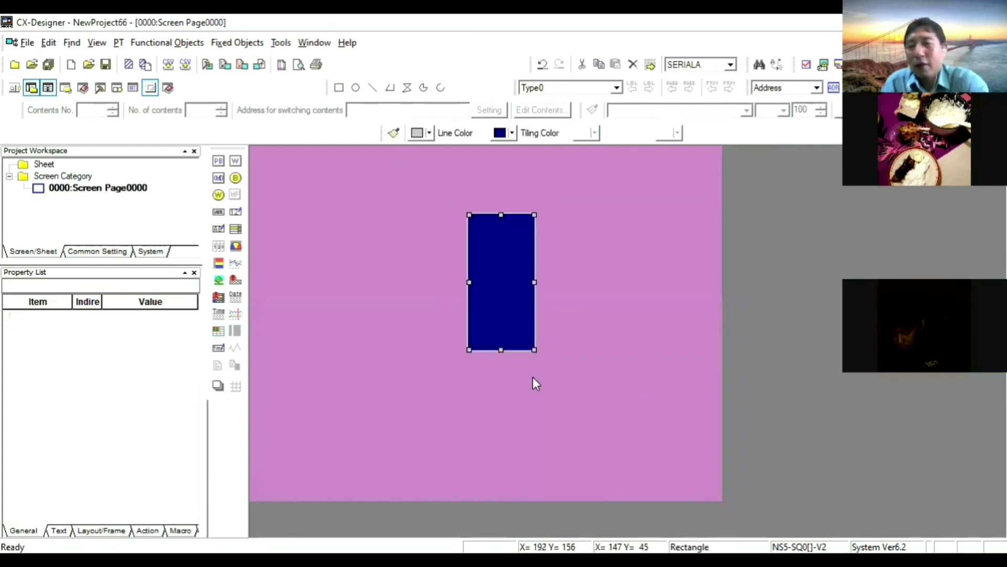
{"action": "left_click_drag", "start_coordinate": [508, 294], "coordinate": [515, 269]}
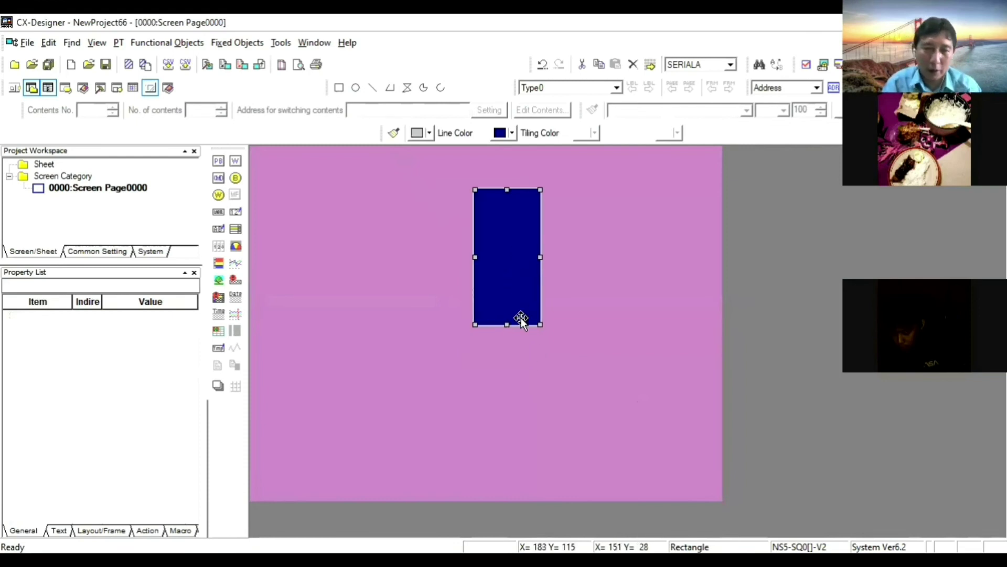
{"action": "left_click_drag", "start_coordinate": [505, 326], "coordinate": [505, 350]}
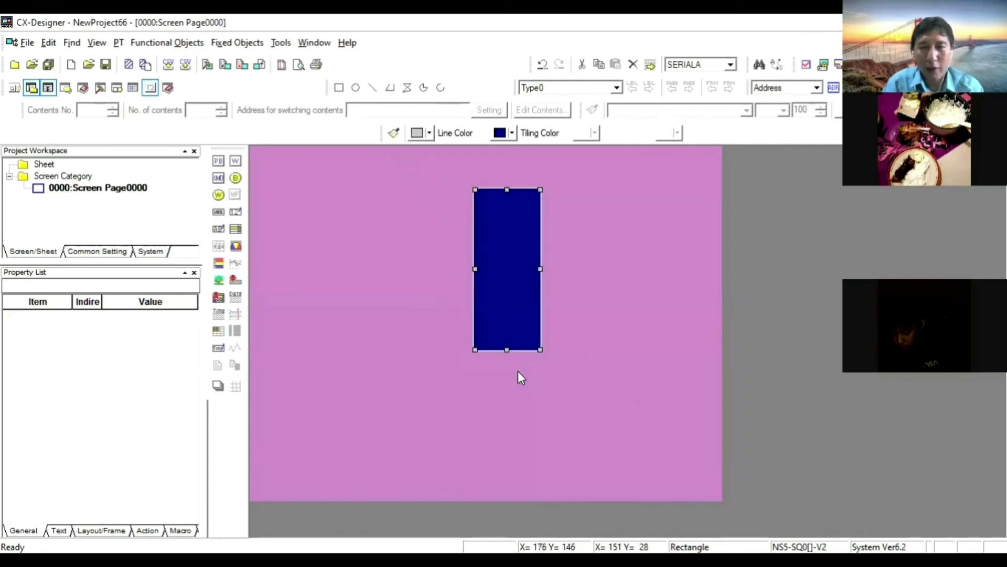
{"action": "left_click_drag", "start_coordinate": [515, 300], "coordinate": [530, 333]}
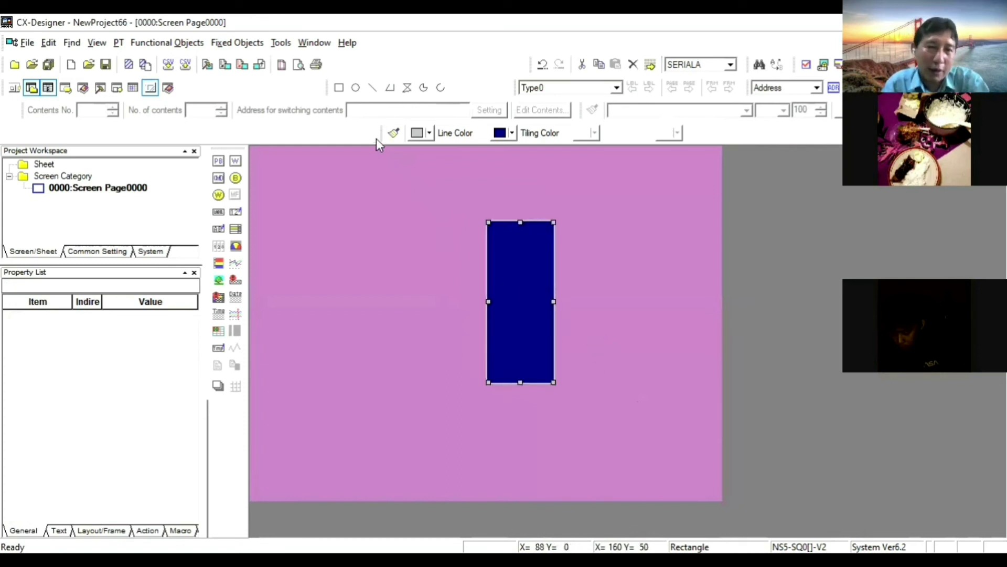
{"action": "left_click_drag", "start_coordinate": [531, 319], "coordinate": [578, 316]}
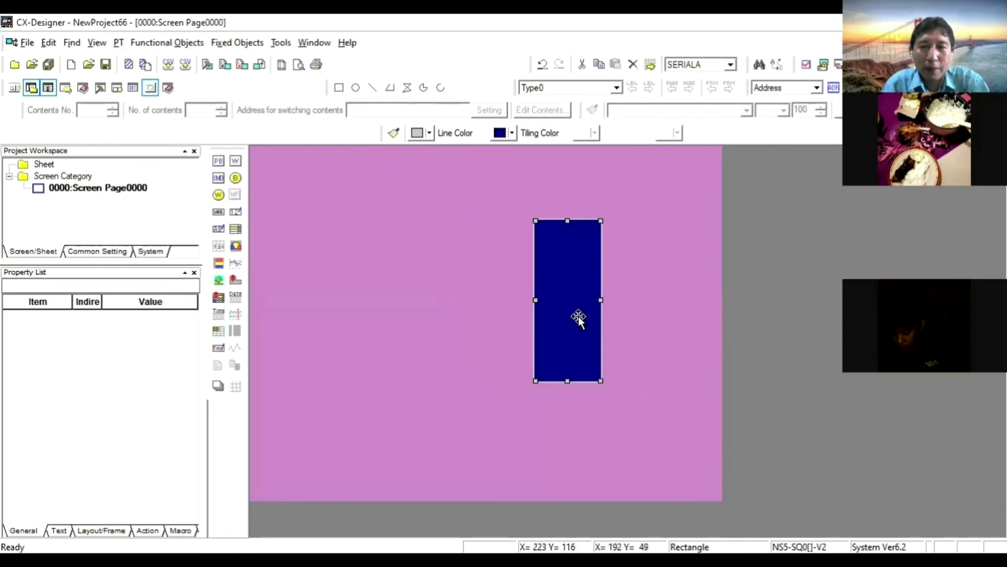
Step: Draw a wide horizontal rectangle just left of the vertical one, near its mid-height
{"action": "left_click", "coordinate": [338, 88]}
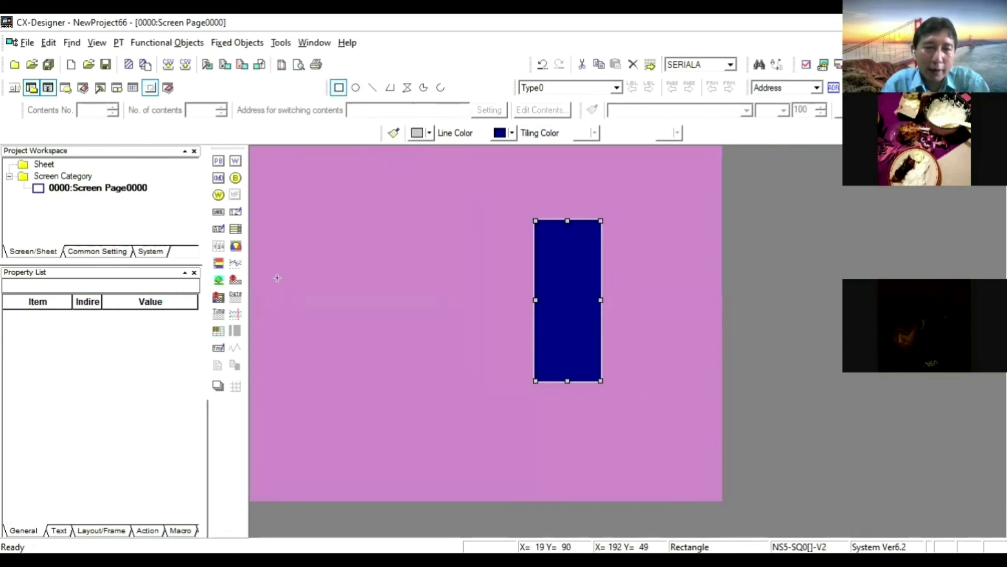
{"action": "mouse_move", "coordinate": [473, 345]}
{"action": "left_mouse_down"}
{"action": "mouse_move", "coordinate": [504, 339]}
{"action": "mouse_move", "coordinate": [493, 319]}
{"action": "mouse_move", "coordinate": [506, 316]}
{"action": "left_mouse_up"}
{"action": "left_click", "coordinate": [524, 395]}
Step: Lengthen the vertical rectangle at both ends, raising its top edge to about Y 38
{"action": "left_click", "coordinate": [584, 296]}
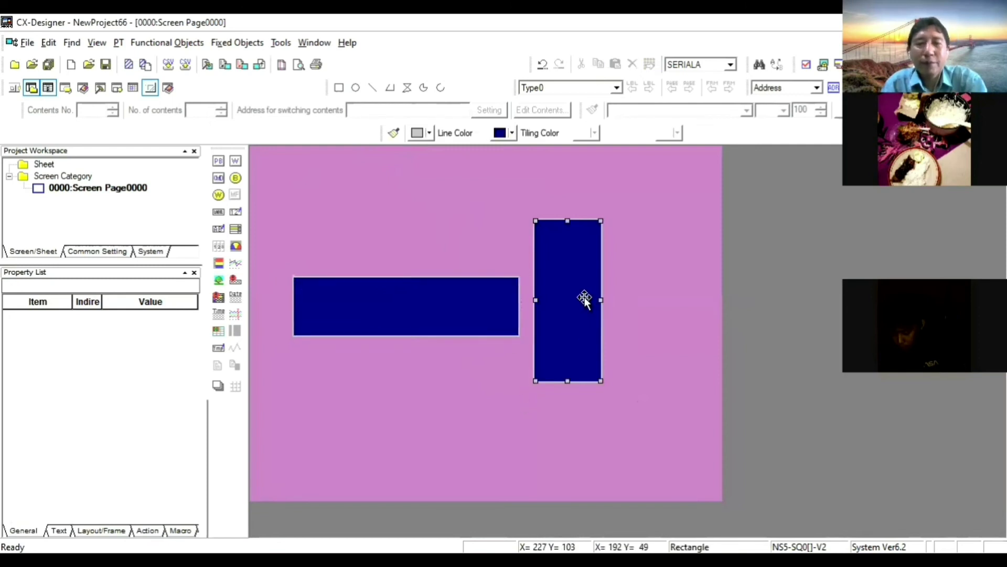
{"action": "left_click_drag", "start_coordinate": [566, 378], "coordinate": [566, 393]}
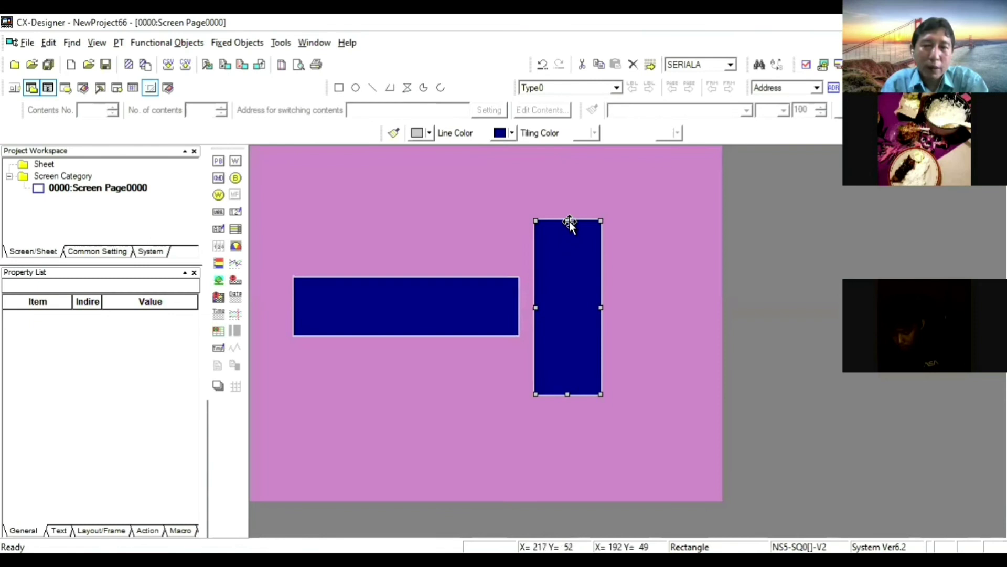
{"action": "left_click_drag", "start_coordinate": [569, 221], "coordinate": [568, 204]}
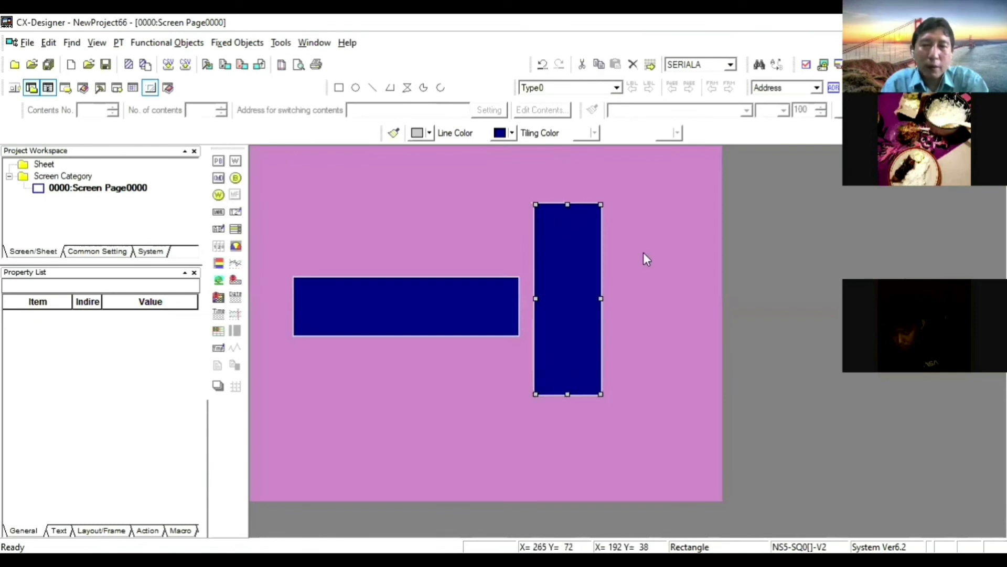
Step: Add an ON/OFF button right of the vertical rectangle's upper part, at about X 257, Y 48, with button type Circle(Type1)
{"action": "left_click", "coordinate": [646, 259]}
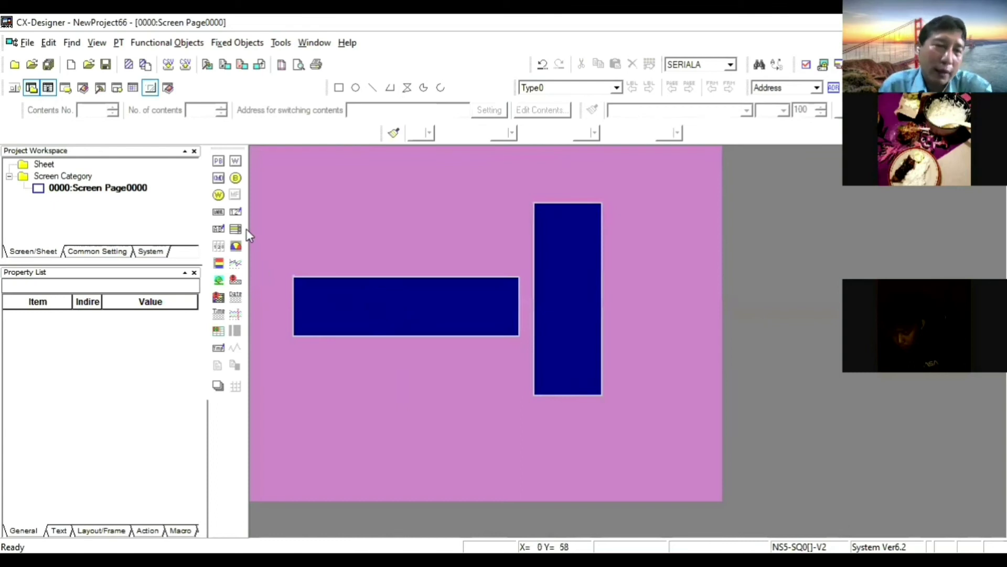
{"action": "left_click", "coordinate": [219, 160]}
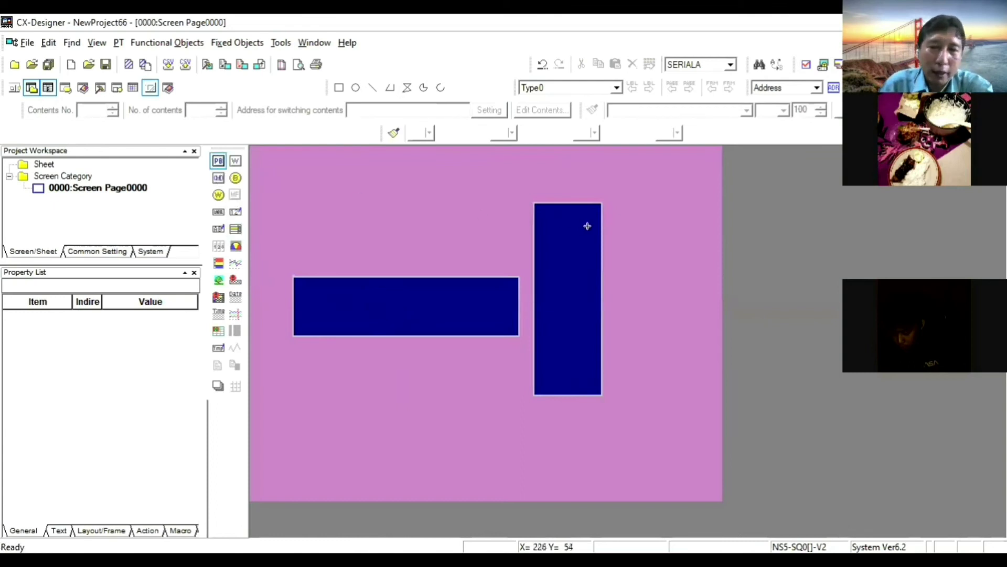
{"action": "left_click_drag", "start_coordinate": [628, 216], "coordinate": [657, 252]}
{"action": "double_click", "coordinate": [643, 245]}
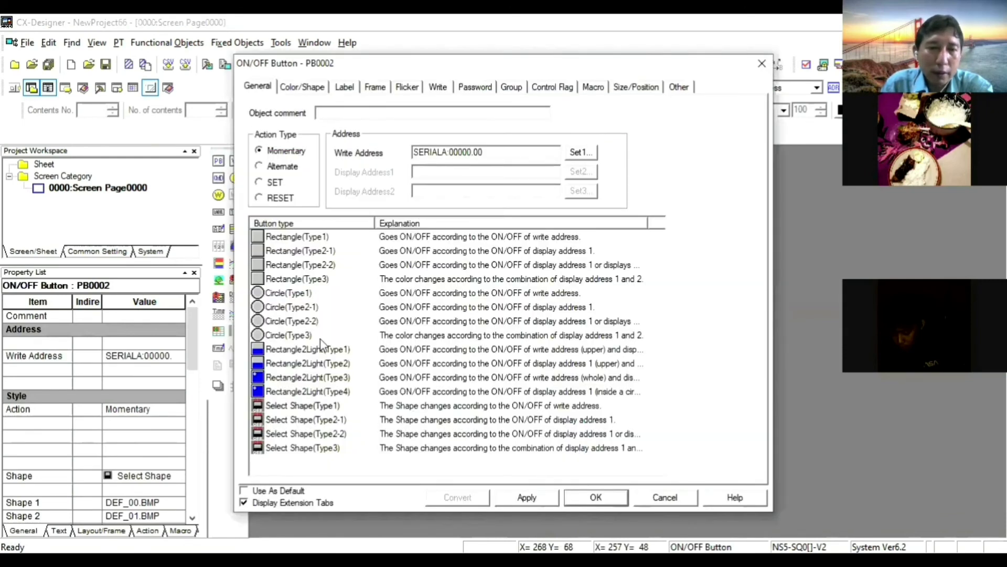
{"action": "left_click", "coordinate": [304, 297]}
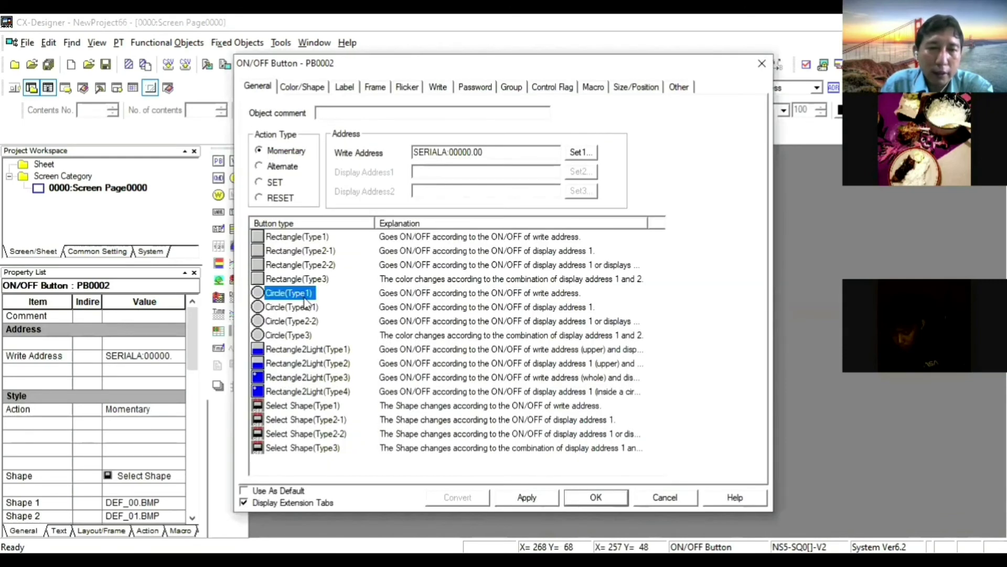
{"action": "left_click", "coordinate": [595, 498]}
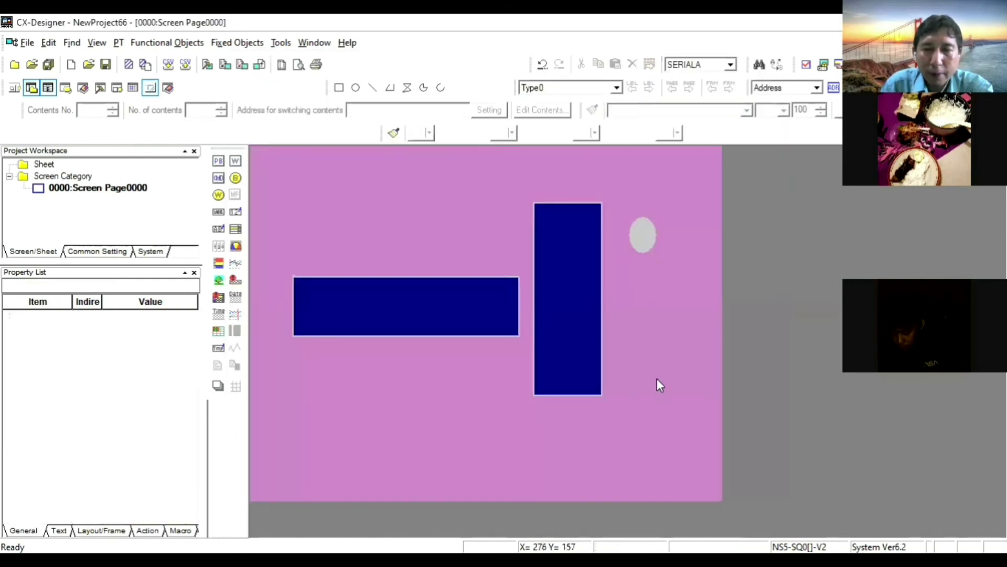
Step: Label the circular button S1 for its OFF status and set the label font to Arial
{"action": "left_click", "coordinate": [645, 240]}
{"action": "double_click", "coordinate": [645, 240]}
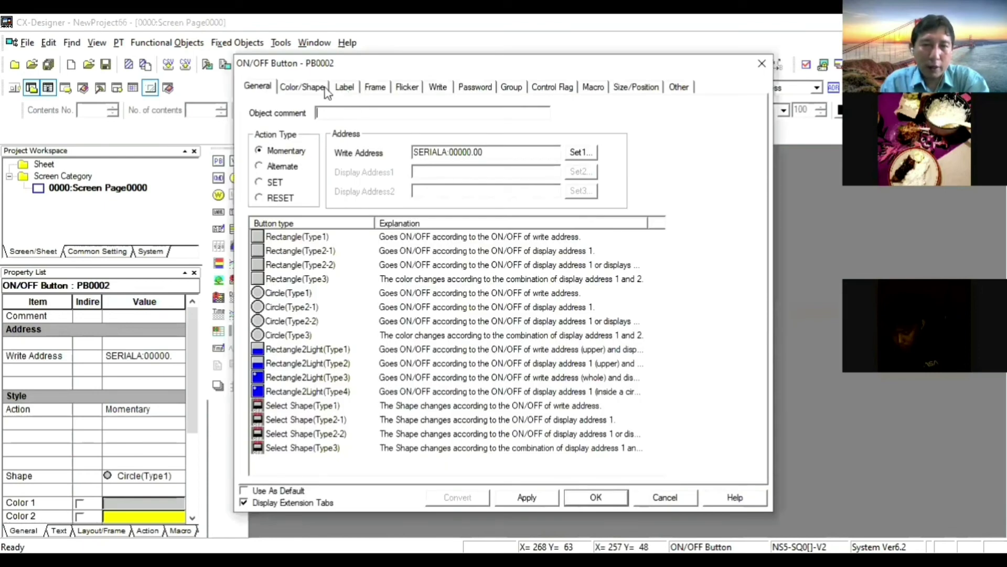
{"action": "left_click", "coordinate": [342, 87]}
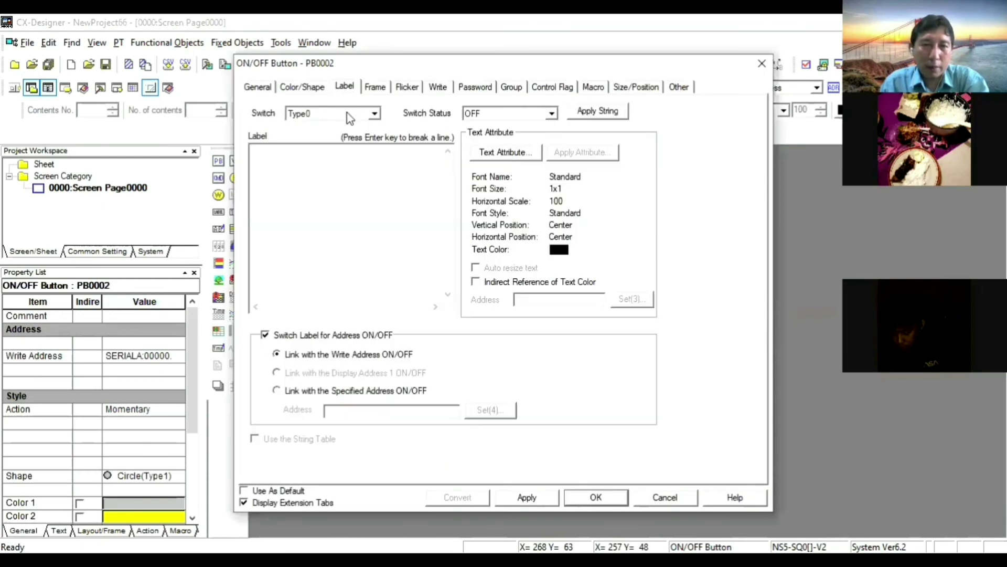
{"action": "left_click", "coordinate": [290, 157]}
{"action": "type", "text": "S1"}
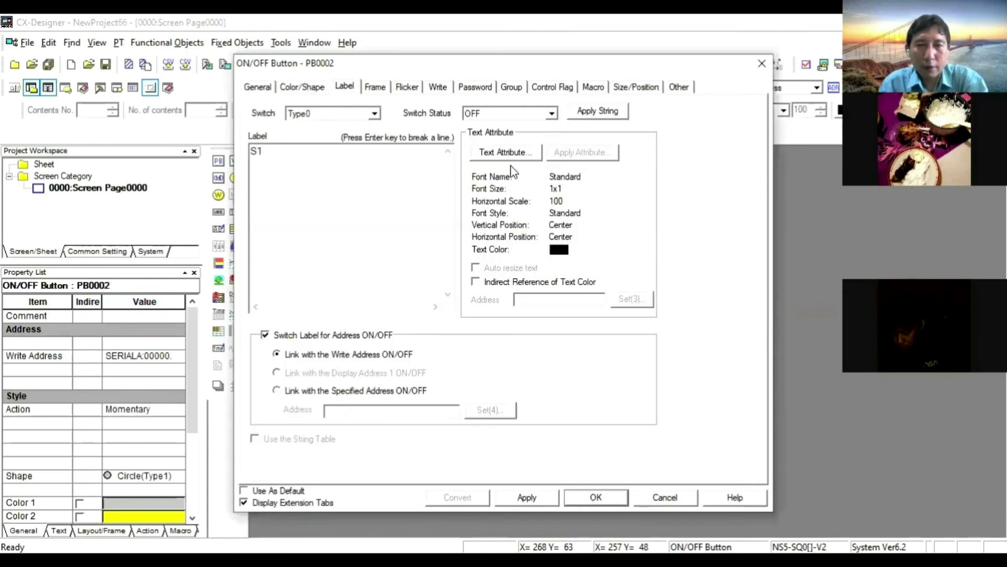
{"action": "left_click", "coordinate": [508, 154]}
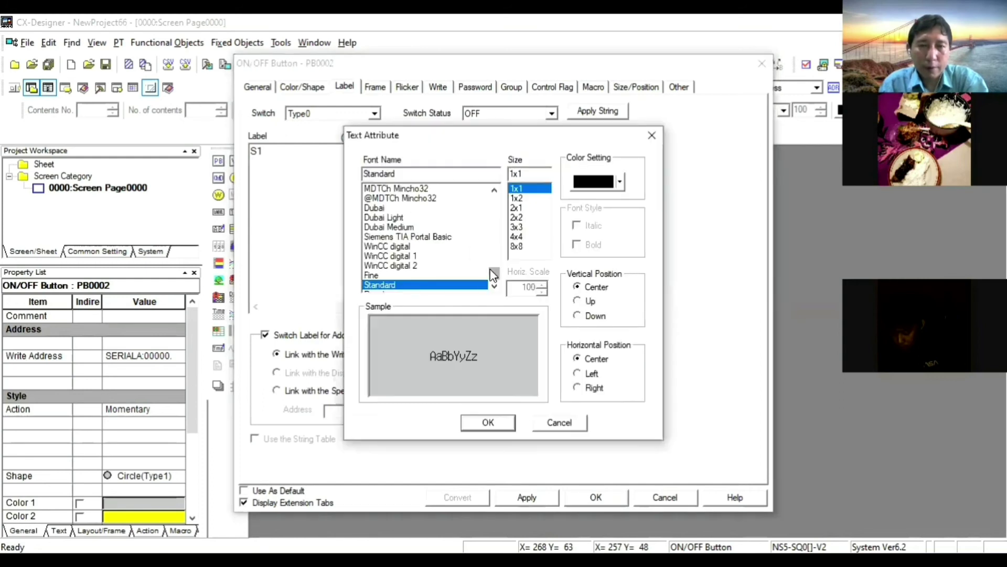
{"action": "left_click_drag", "start_coordinate": [492, 272], "coordinate": [491, 192]}
{"action": "left_click", "coordinate": [370, 199]}
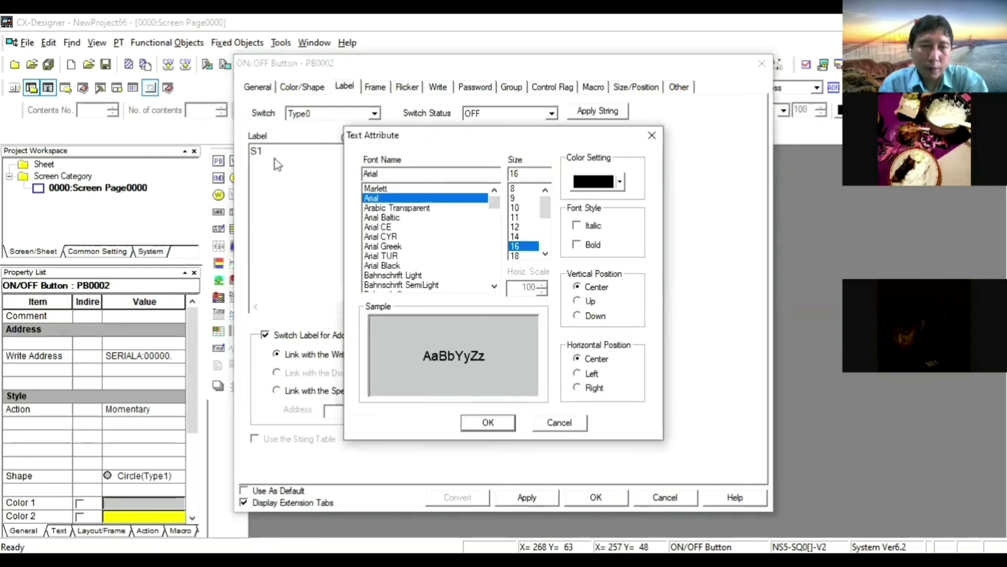
{"action": "left_click", "coordinate": [488, 422]}
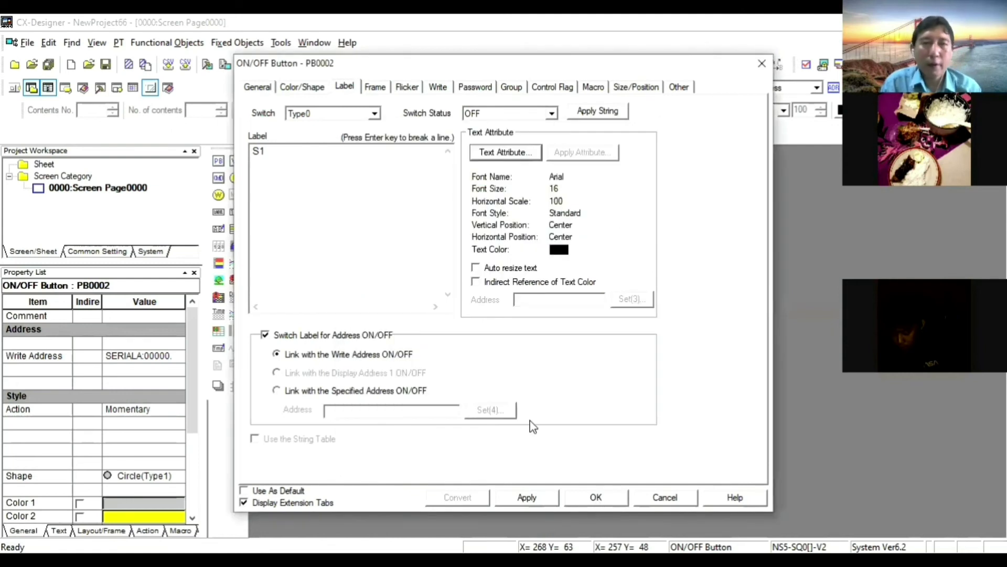
Step: Set the S1 button's write address to SERIALA:00000.02 and apply the button settings
{"action": "left_click", "coordinate": [309, 87]}
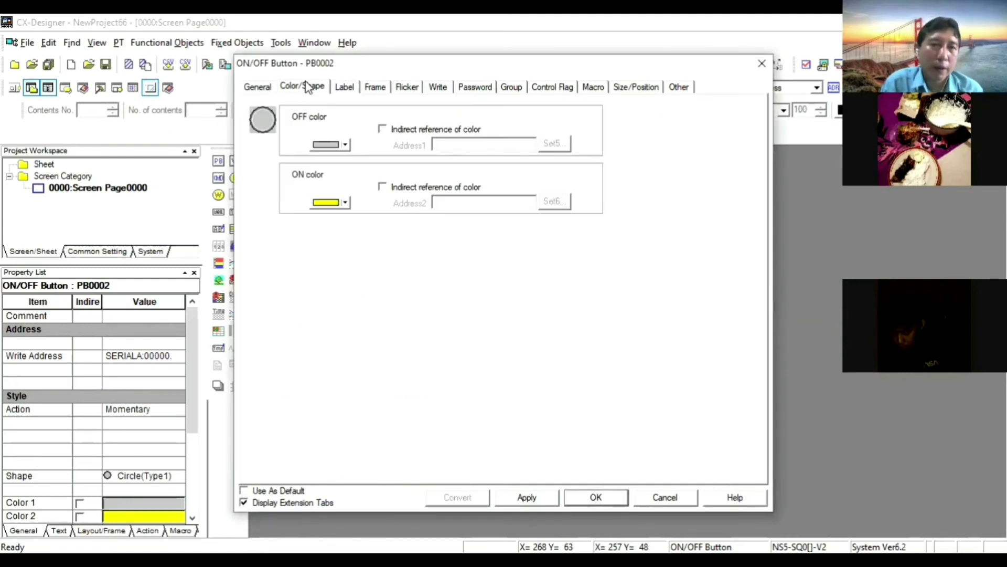
{"action": "left_click", "coordinate": [260, 87]}
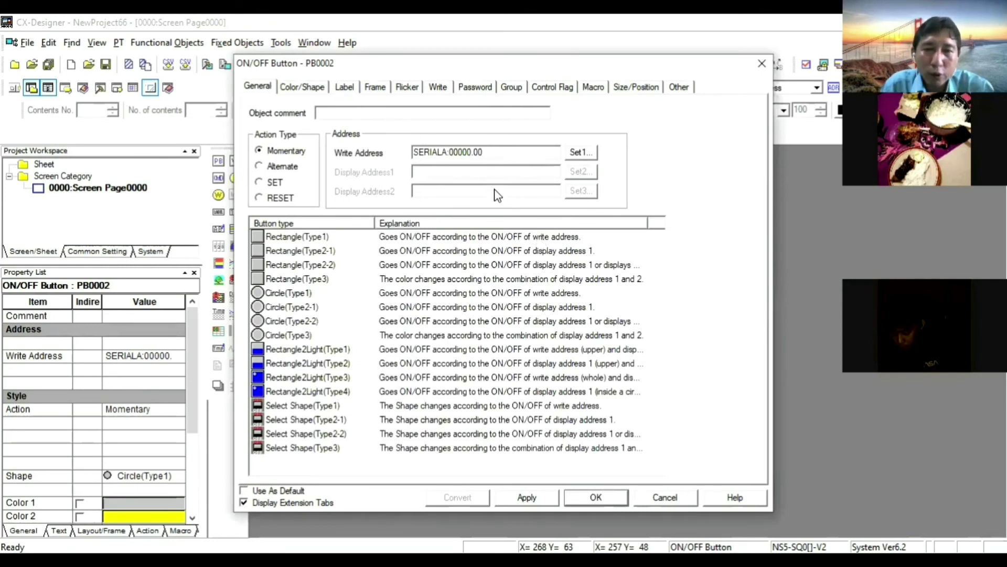
{"action": "left_click", "coordinate": [489, 152]}
{"action": "key", "text": "BackSpace"}
{"action": "type", "text": "2"}
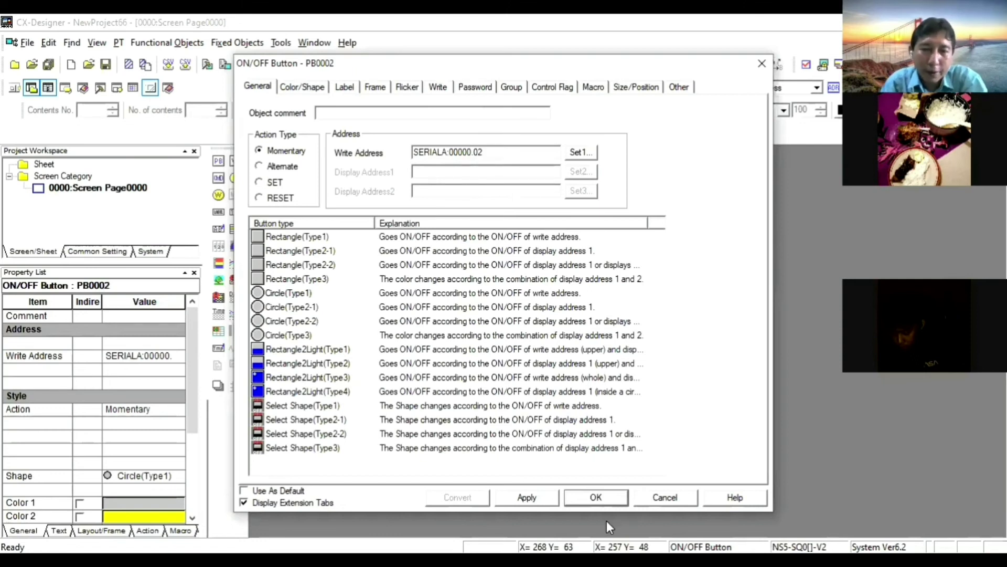
{"action": "left_click", "coordinate": [596, 497]}
{"action": "left_click", "coordinate": [645, 387]}
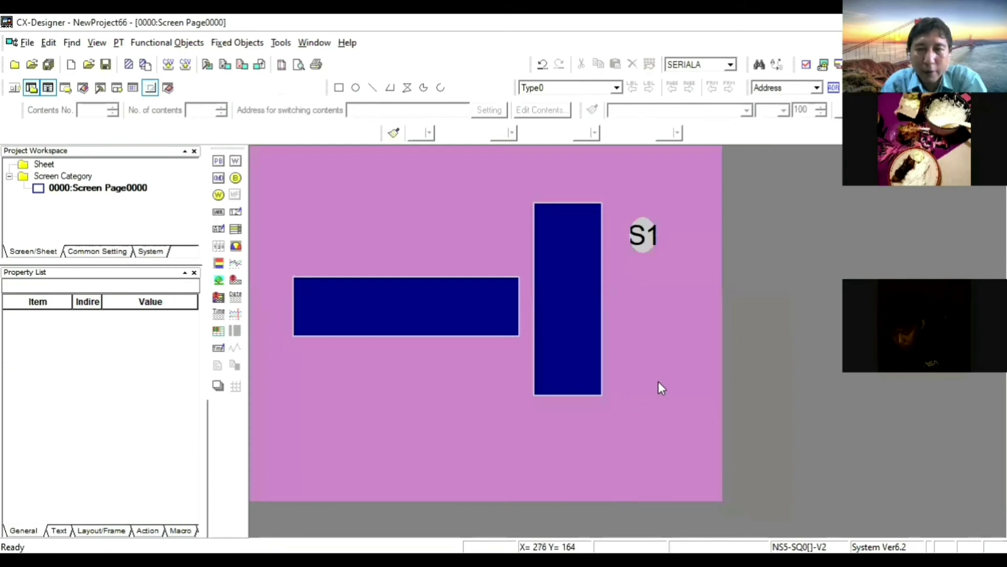
Step: Set the S1 button's label font size to 8
{"action": "double_click", "coordinate": [650, 237]}
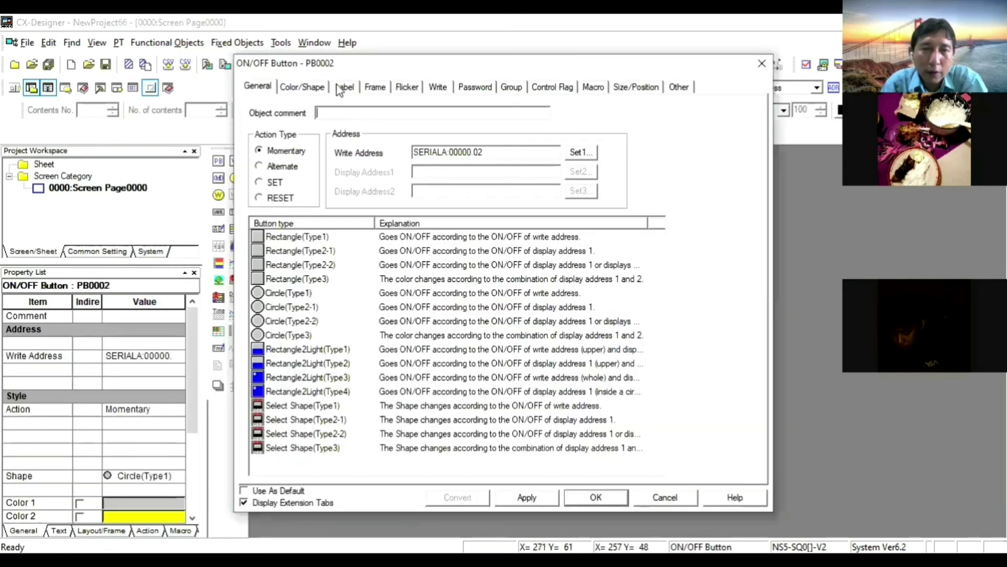
{"action": "left_click", "coordinate": [342, 88]}
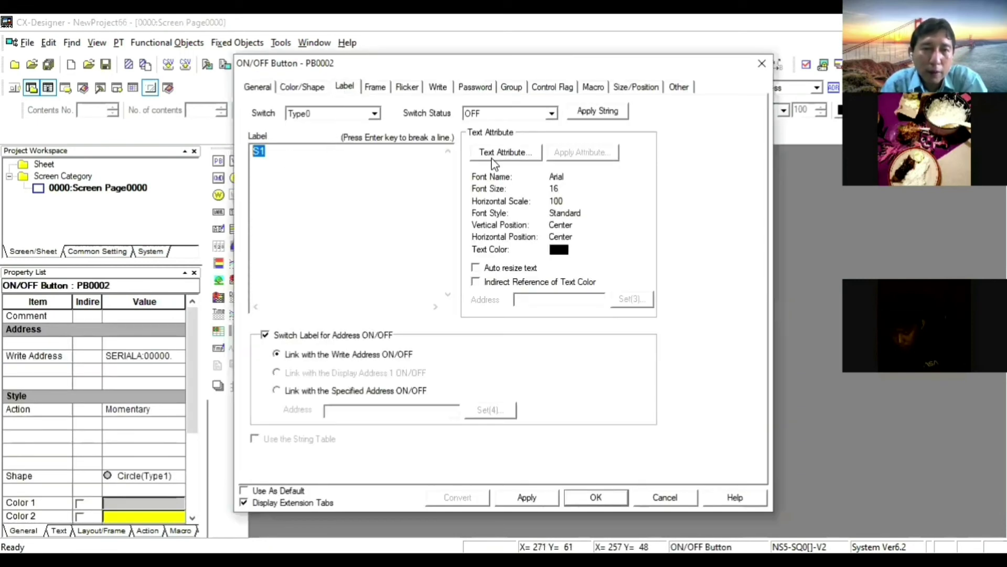
{"action": "left_click", "coordinate": [505, 153]}
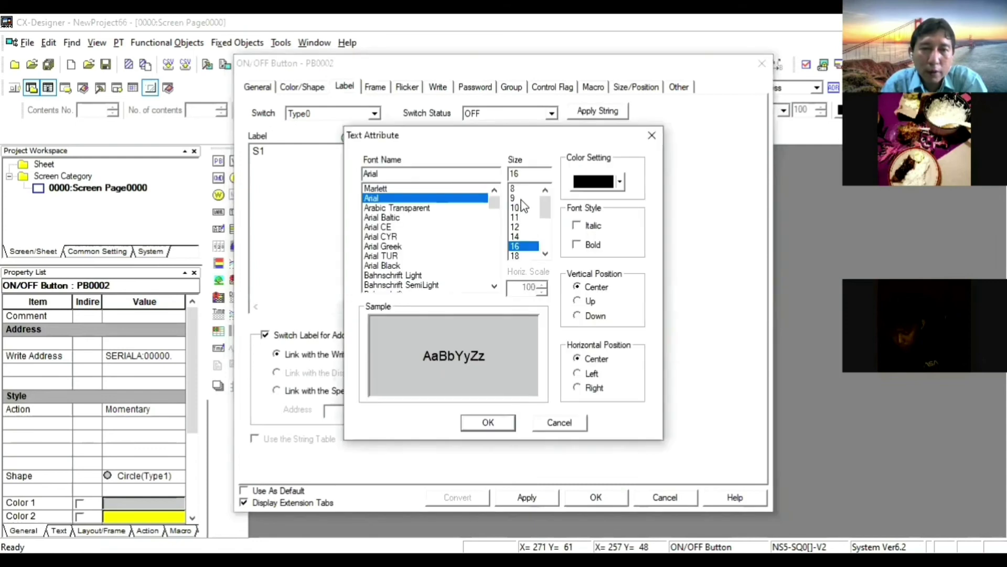
{"action": "left_click", "coordinate": [517, 188]}
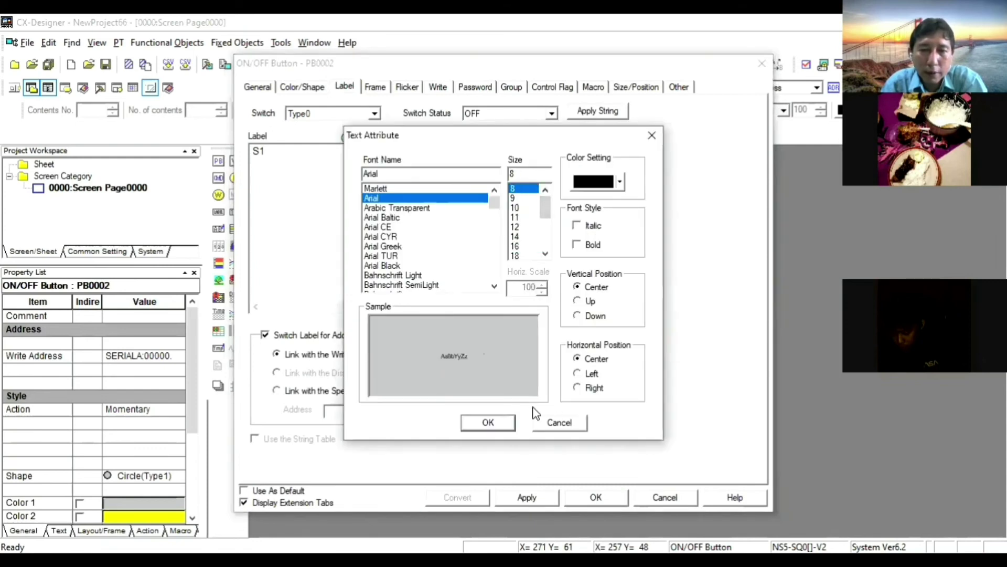
{"action": "left_click", "coordinate": [502, 424]}
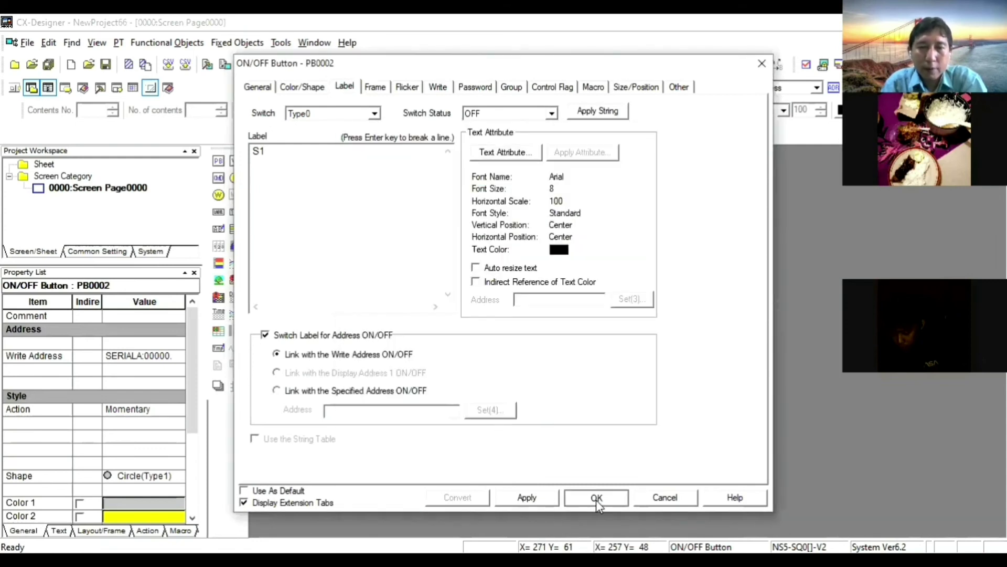
{"action": "left_click", "coordinate": [596, 499]}
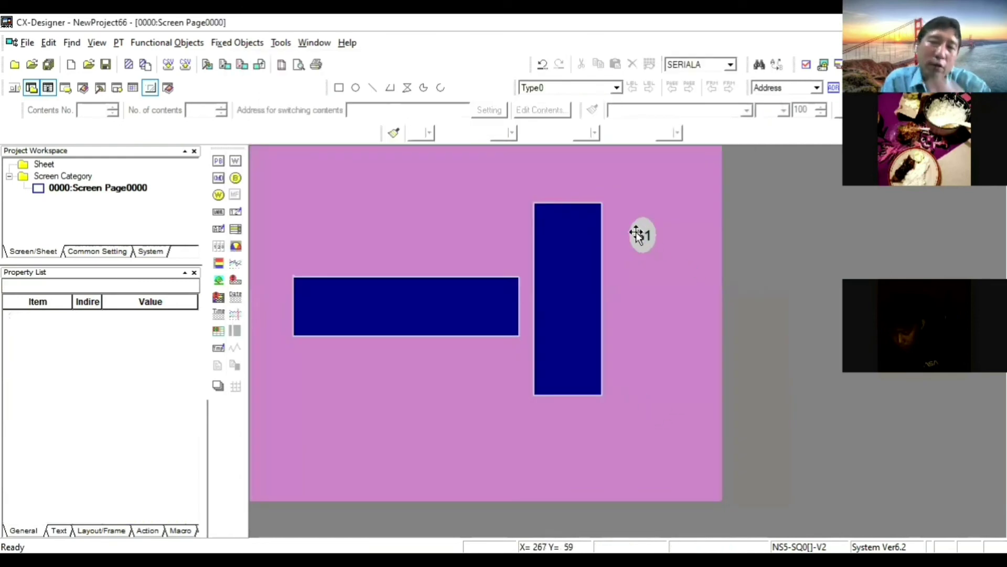
Step: Place two copies of the S1 button straight below it, at about Y 94 and Y 139, evenly spaced
{"action": "left_click_drag", "start_coordinate": [641, 240], "coordinate": [643, 375]}
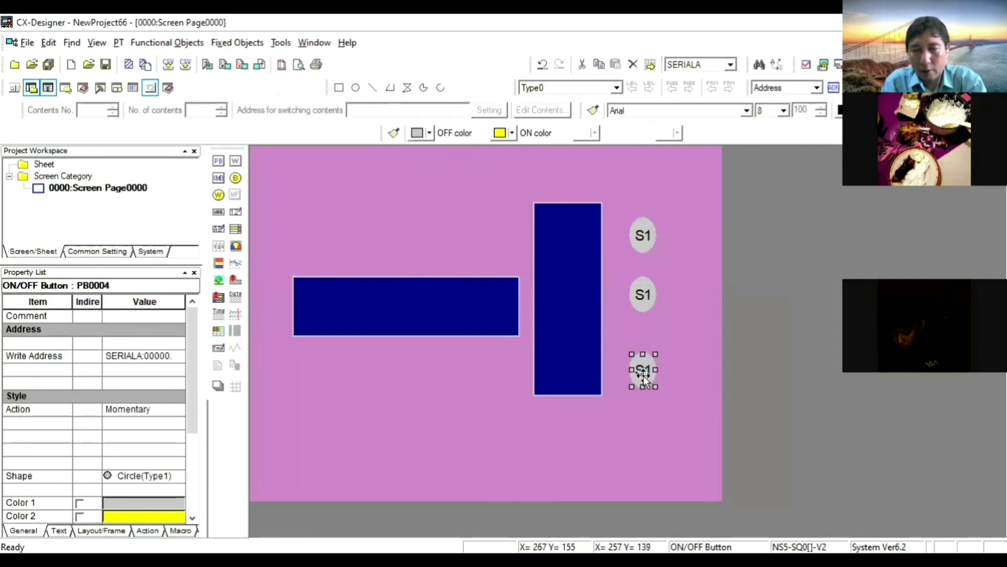
{"action": "left_click", "coordinate": [648, 295]}
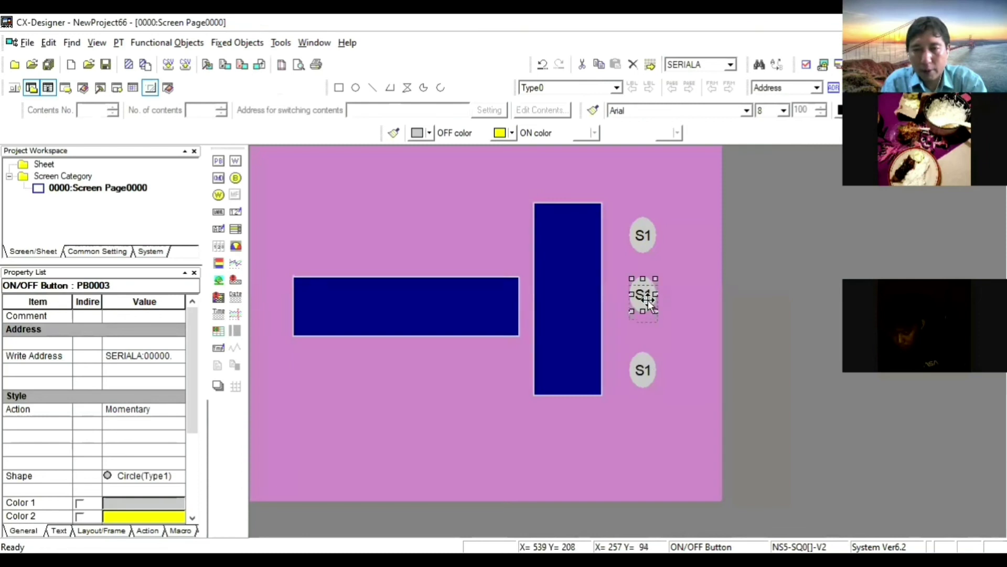
Step: Check the sensor addresses in CX-Programmer's symbol table, return to CX-Designer and set the middle button's write address to SERIALA:00000.03
{"action": "double_click", "coordinate": [646, 300]}
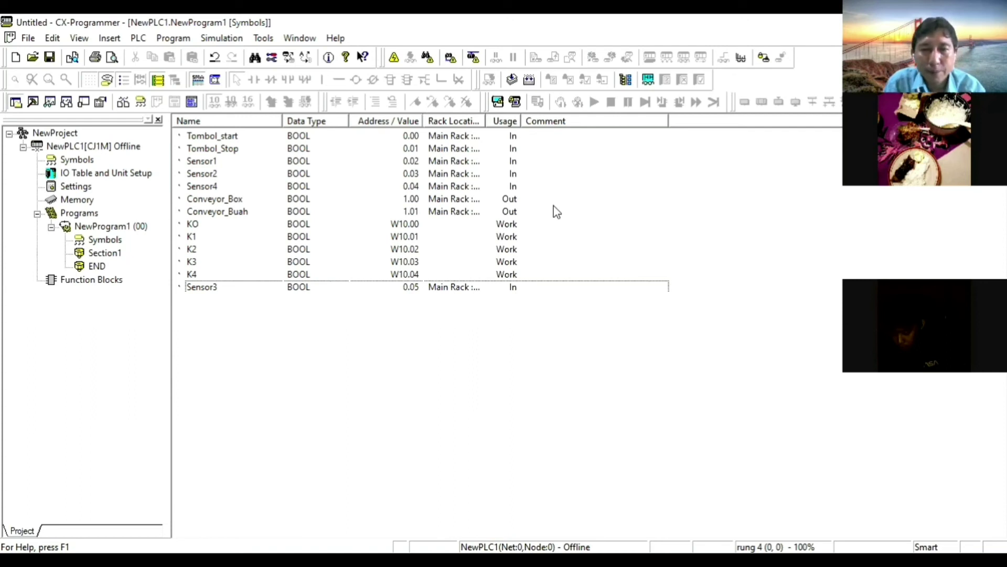
{"action": "key", "text": "alt+Tab"}
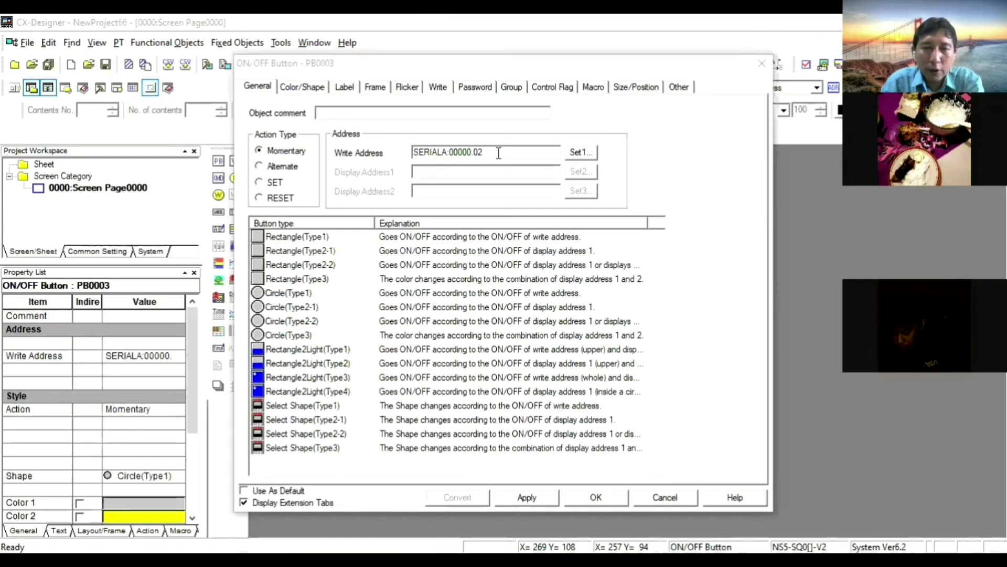
{"action": "left_click", "coordinate": [499, 153]}
{"action": "key", "text": "BackSpace"}
{"action": "type", "text": "3"}
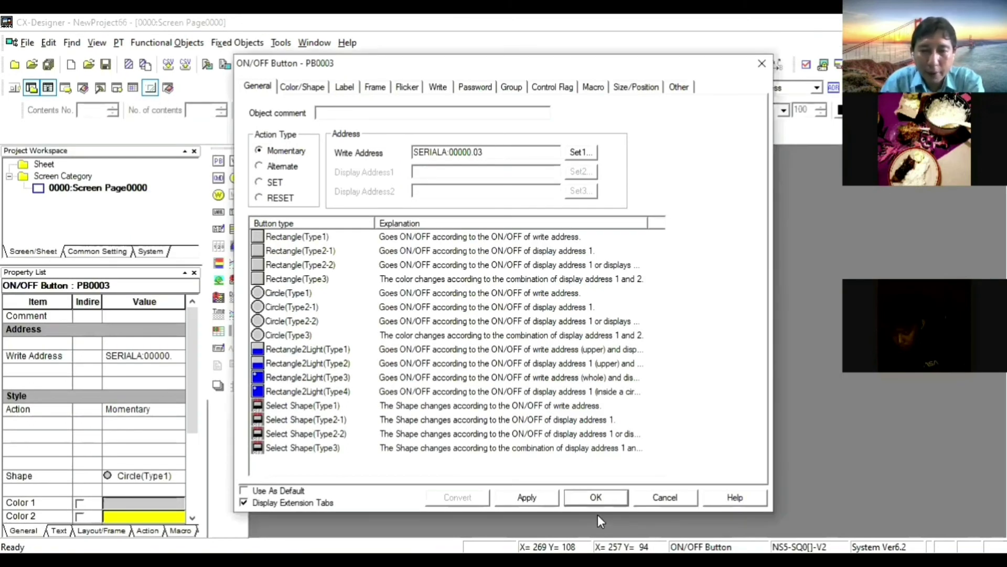
{"action": "left_click", "coordinate": [597, 498]}
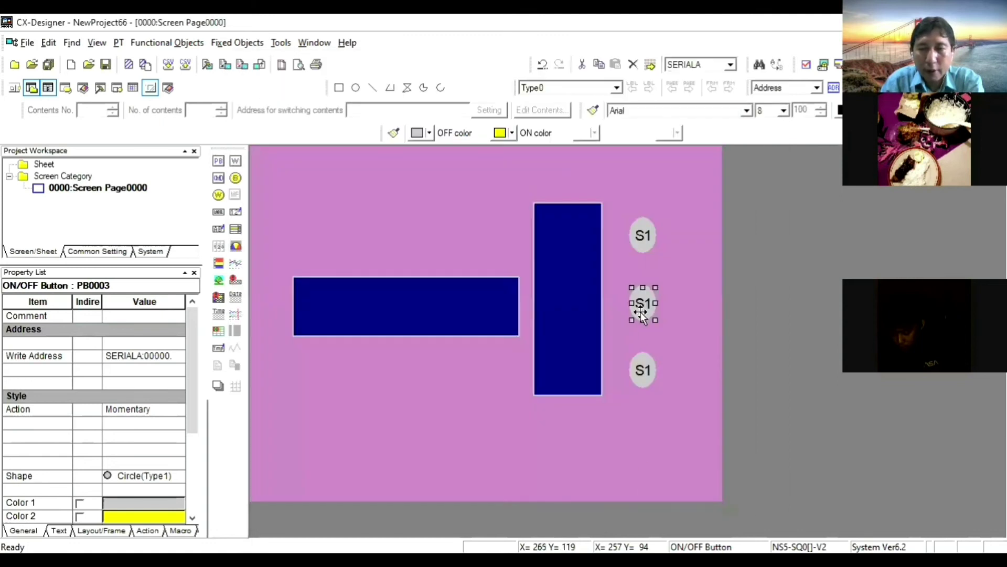
Step: Change the middle button's label to S2
{"action": "double_click", "coordinate": [638, 293]}
{"action": "left_click", "coordinate": [344, 86]}
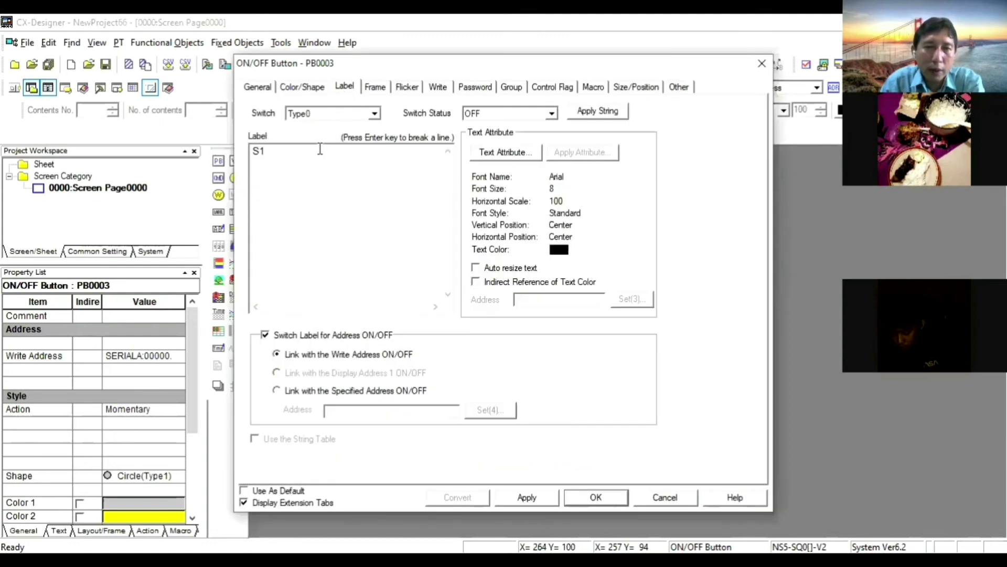
{"action": "left_click", "coordinate": [293, 154]}
{"action": "key", "text": "BackSpace"}
{"action": "type", "text": "2"}
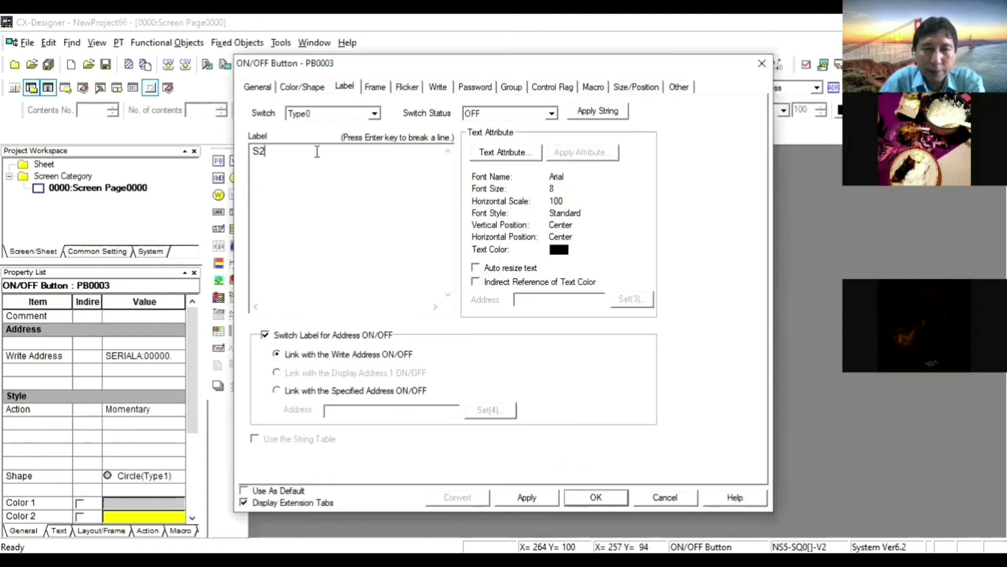
{"action": "left_click", "coordinate": [597, 497]}
{"action": "left_click", "coordinate": [635, 443]}
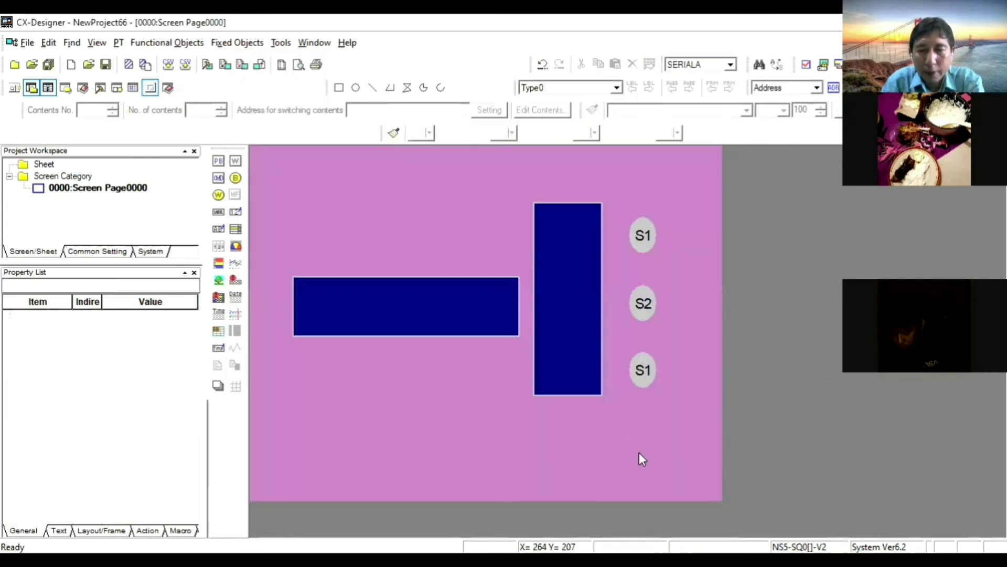
Step: Change the lowest button's label to S3, keeping its existing OFF and ON colors
{"action": "double_click", "coordinate": [646, 369]}
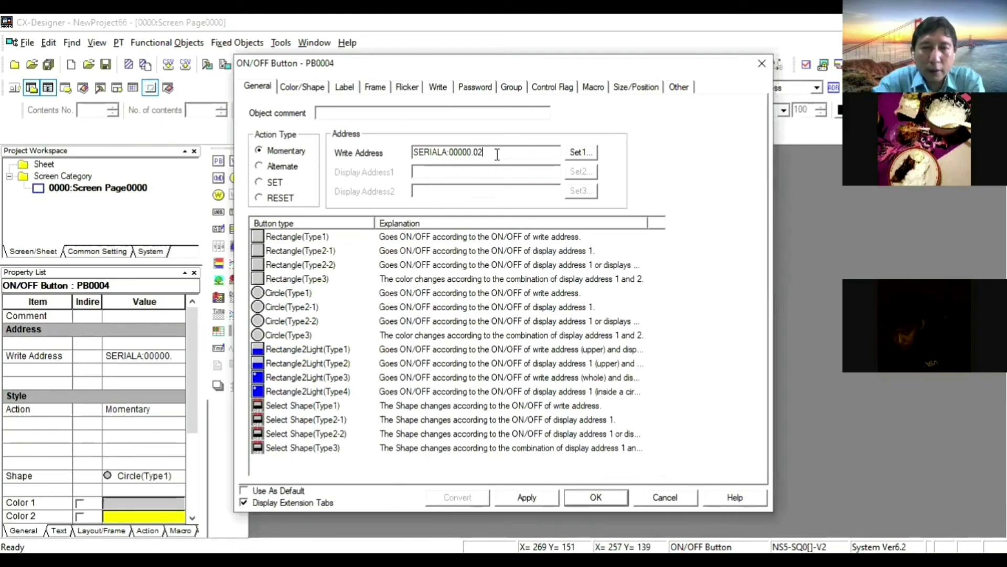
{"action": "left_click", "coordinate": [347, 87]}
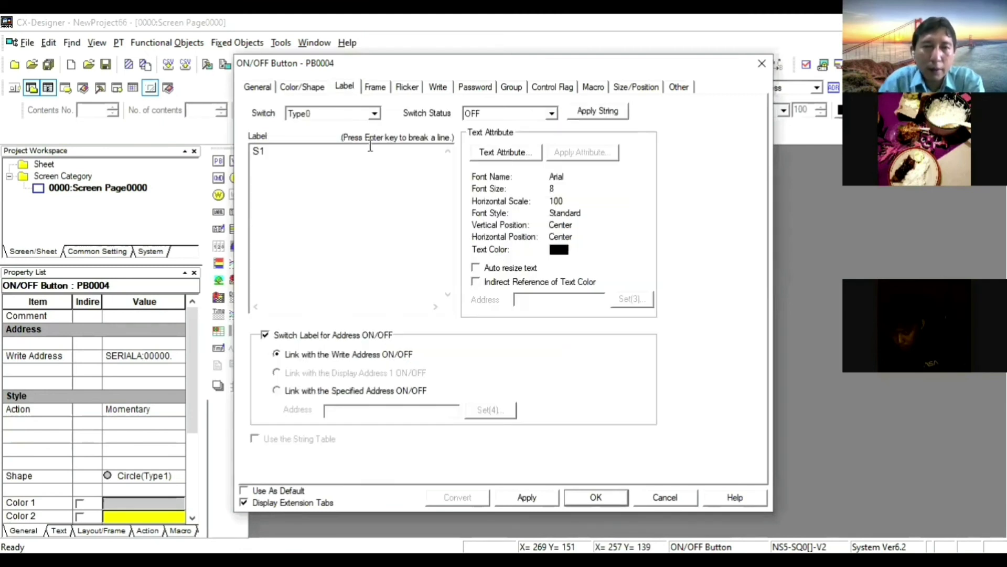
{"action": "key", "text": "BackSpace"}
{"action": "type", "text": "3"}
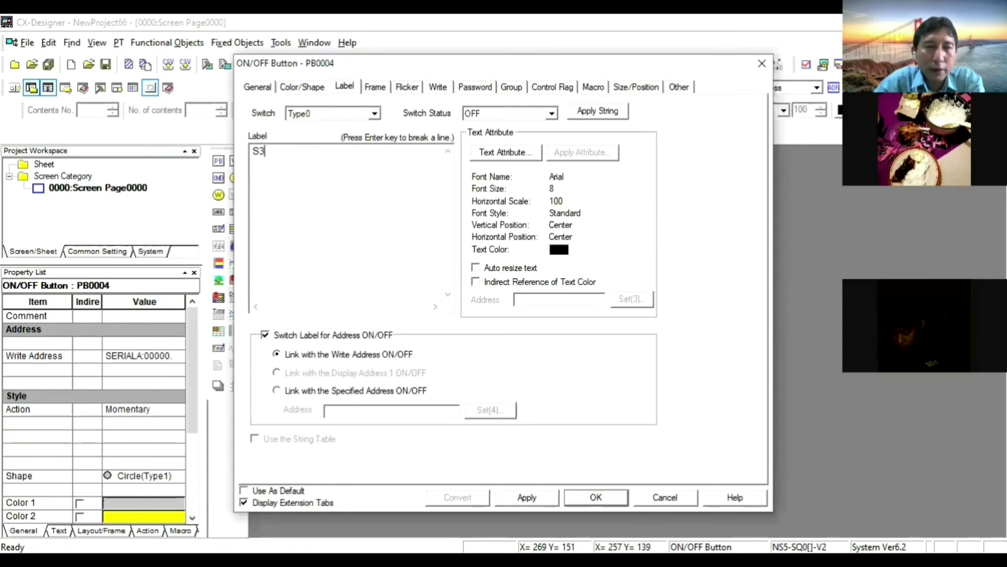
{"action": "left_click", "coordinate": [324, 94]}
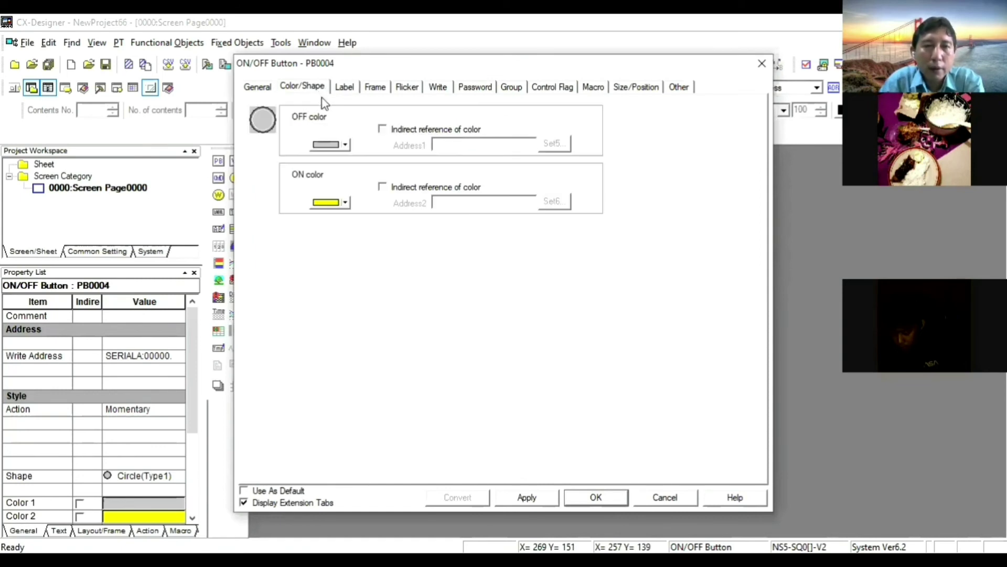
{"action": "left_click", "coordinate": [608, 504]}
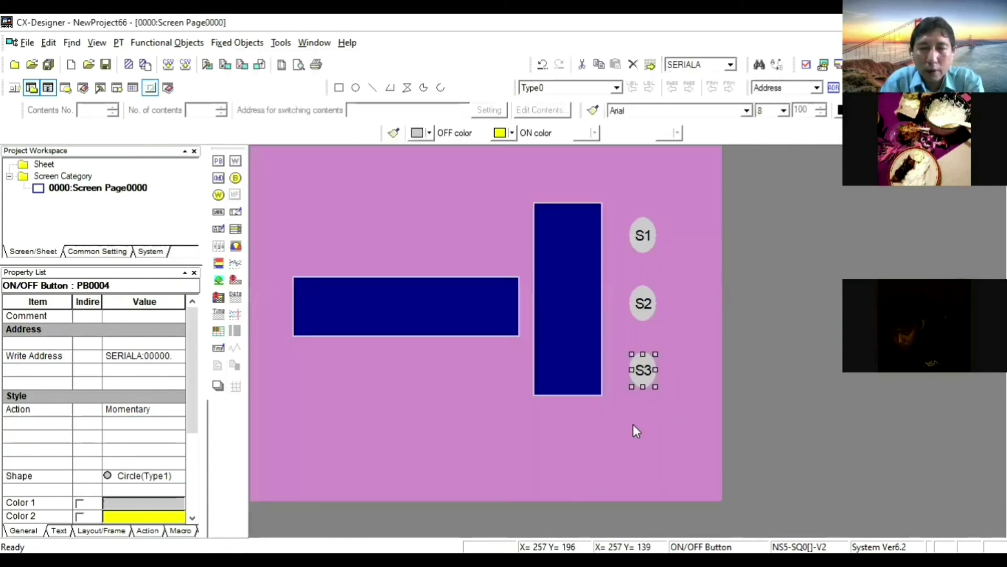
Step: Copy the S2 and S3 buttons to above the horizontal rectangle and delete the S2 copy, leaving the S3 copy at about X 156, Y 50
{"action": "left_click", "coordinate": [639, 304]}
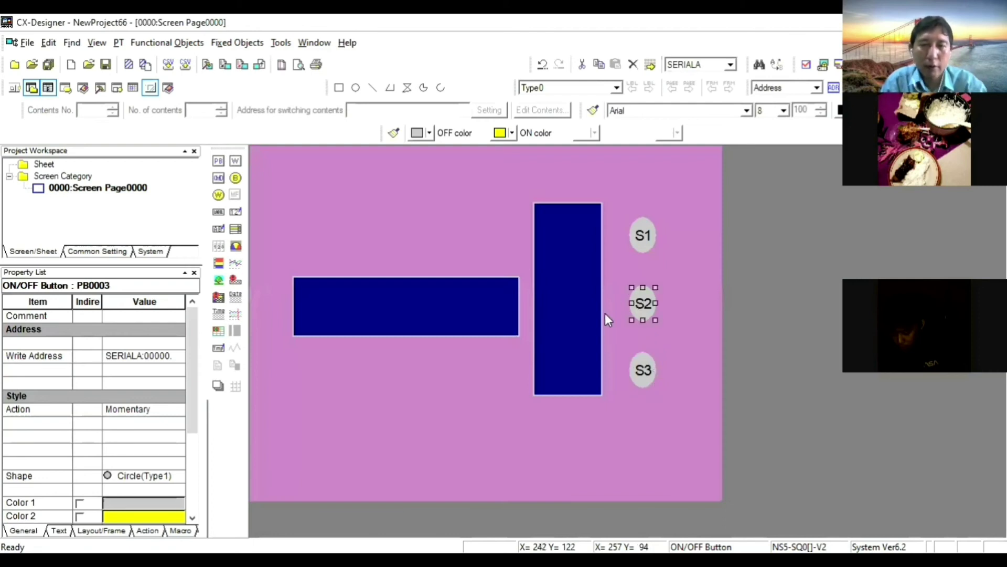
{"action": "left_click", "coordinate": [638, 380], "text": "ctrl"}
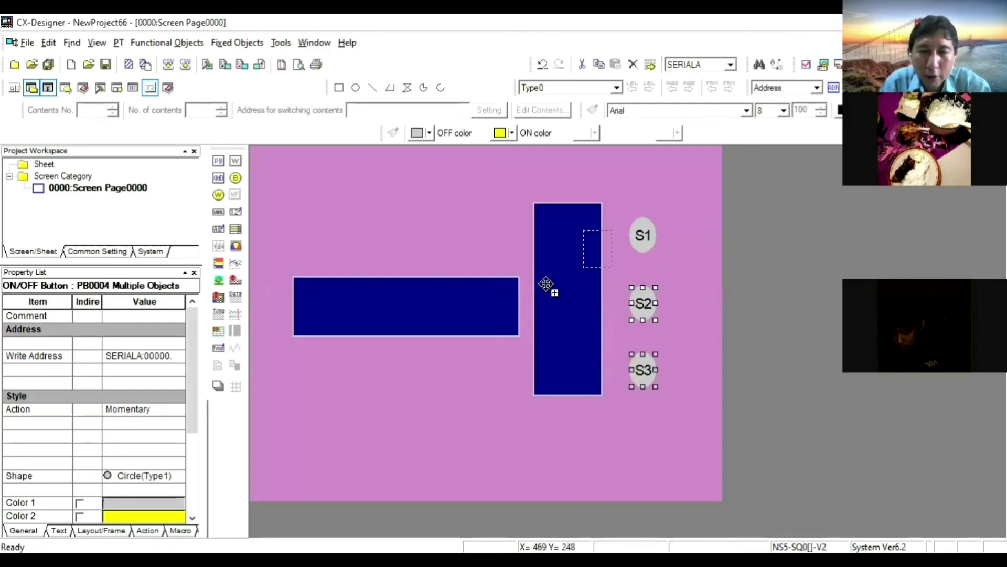
{"action": "left_click_drag", "start_coordinate": [546, 283], "coordinate": [488, 247]}
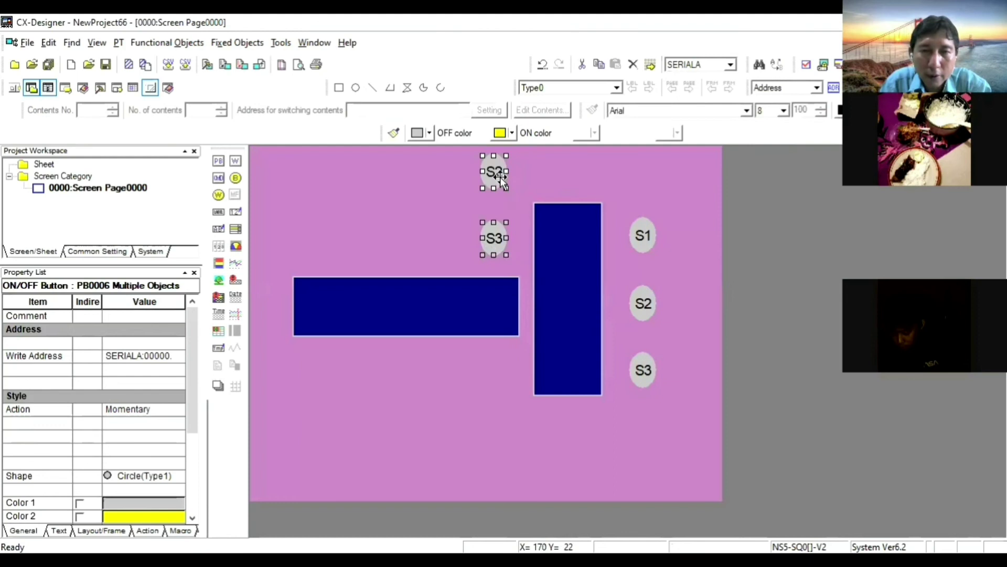
{"action": "left_click", "coordinate": [500, 178]}
{"action": "key", "text": "Delete"}
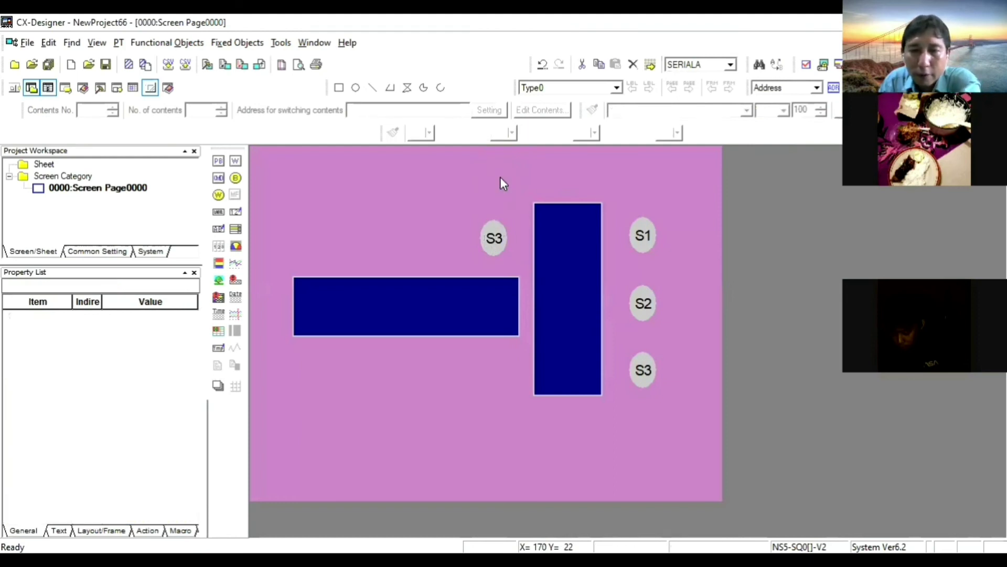
Step: Change the label of the lowest button beside the vertical rectangle to S4
{"action": "left_click", "coordinate": [644, 374]}
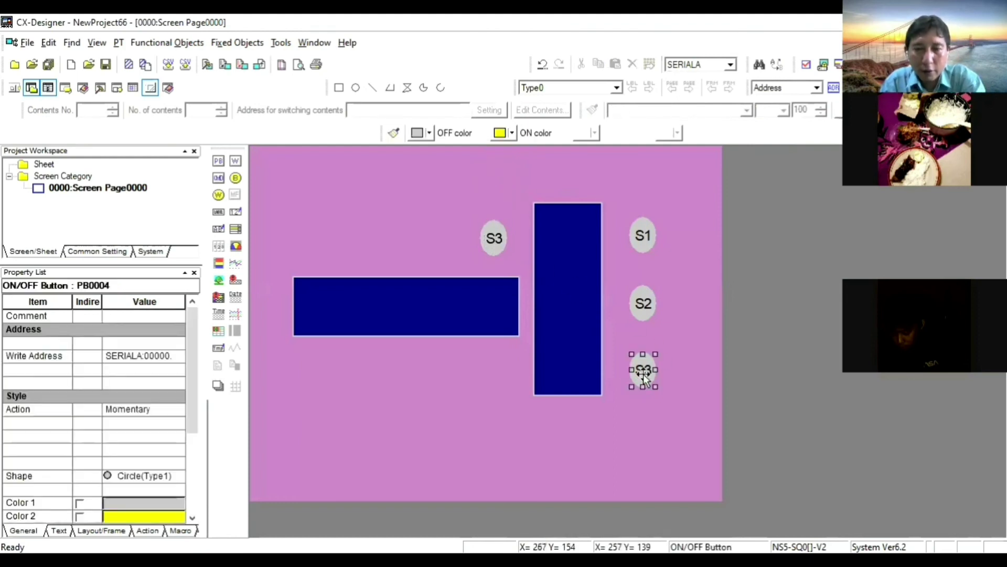
{"action": "double_click", "coordinate": [644, 373]}
{"action": "left_click", "coordinate": [344, 86]}
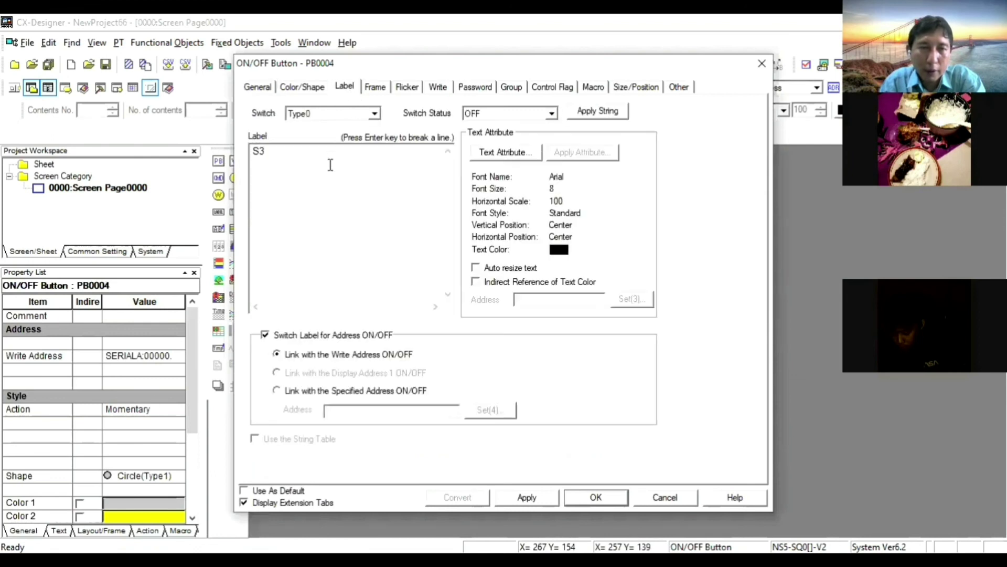
{"action": "left_click", "coordinate": [299, 150]}
{"action": "key", "text": "BackSpace"}
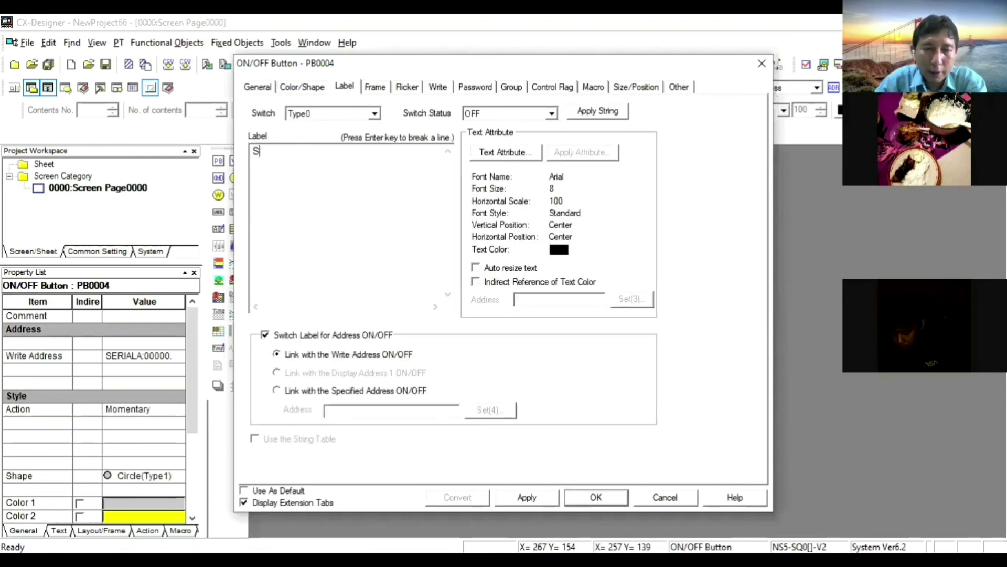
{"action": "type", "text": "4"}
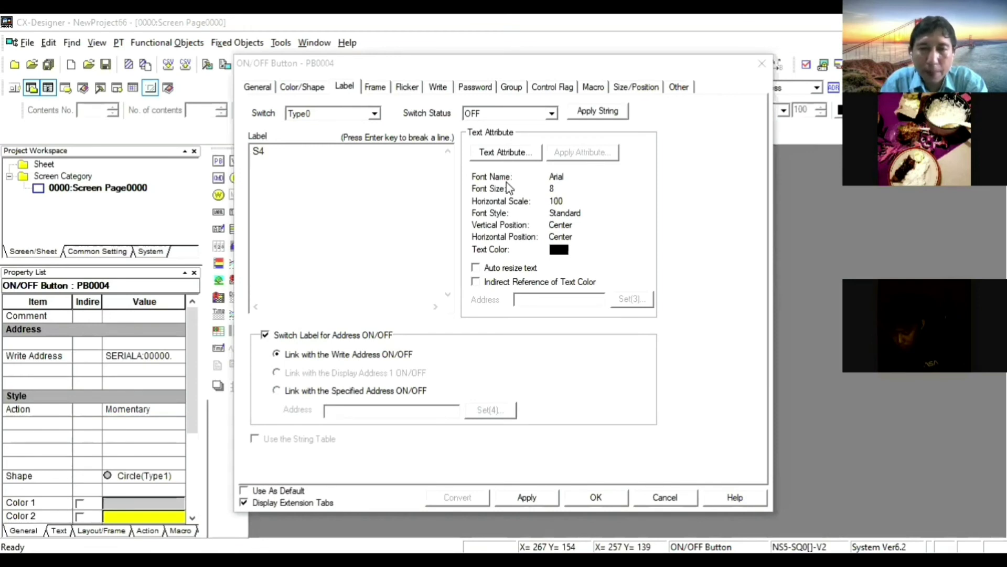
{"action": "left_click", "coordinate": [334, 140]}
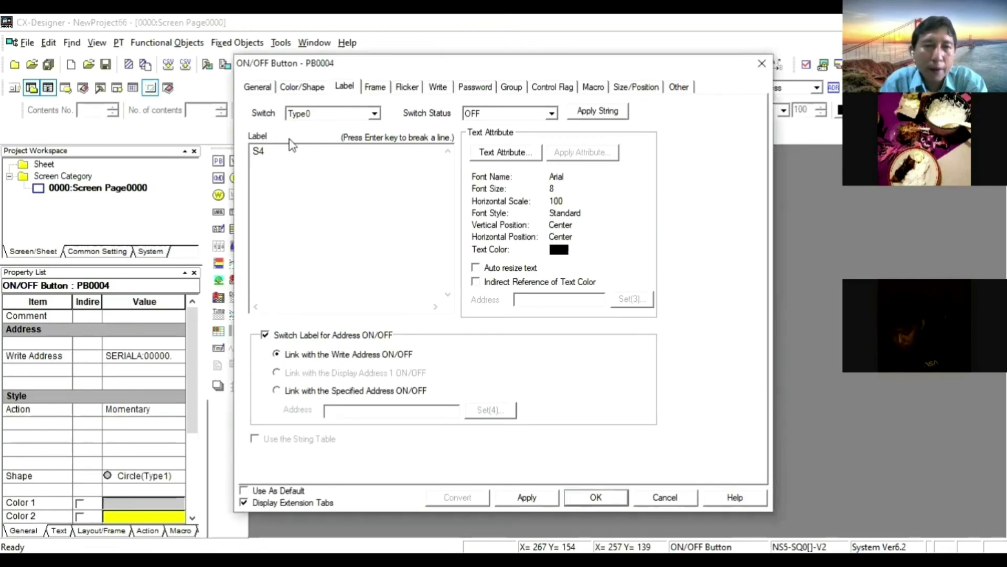
{"action": "left_click", "coordinate": [303, 87]}
{"action": "left_click", "coordinate": [345, 88]}
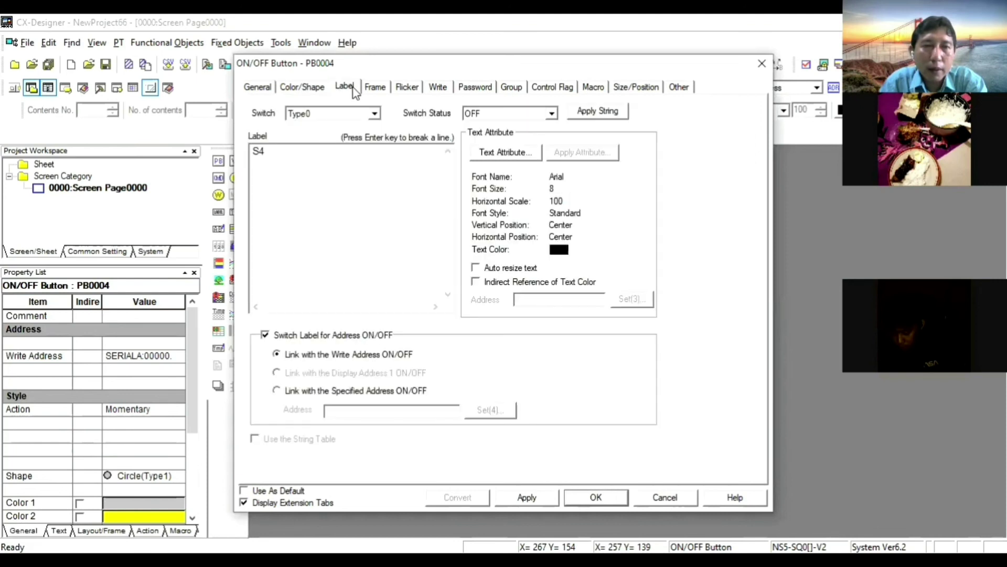
Step: Set the S4 button's write address to SERIALA:00000.04 and apply the settings
{"action": "left_click", "coordinate": [266, 89]}
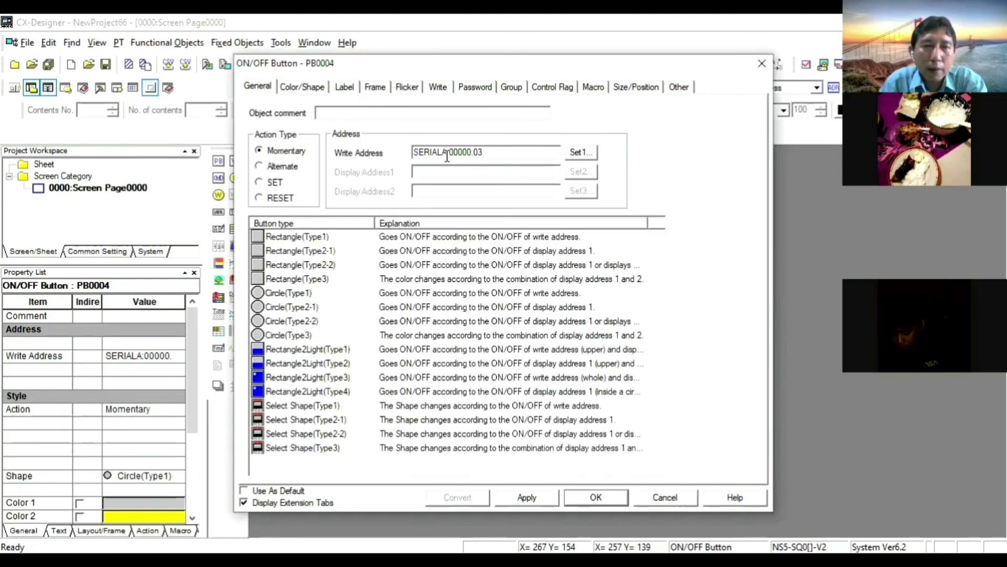
{"action": "left_click", "coordinate": [487, 152]}
{"action": "key", "text": "BackSpace"}
{"action": "type", "text": "4"}
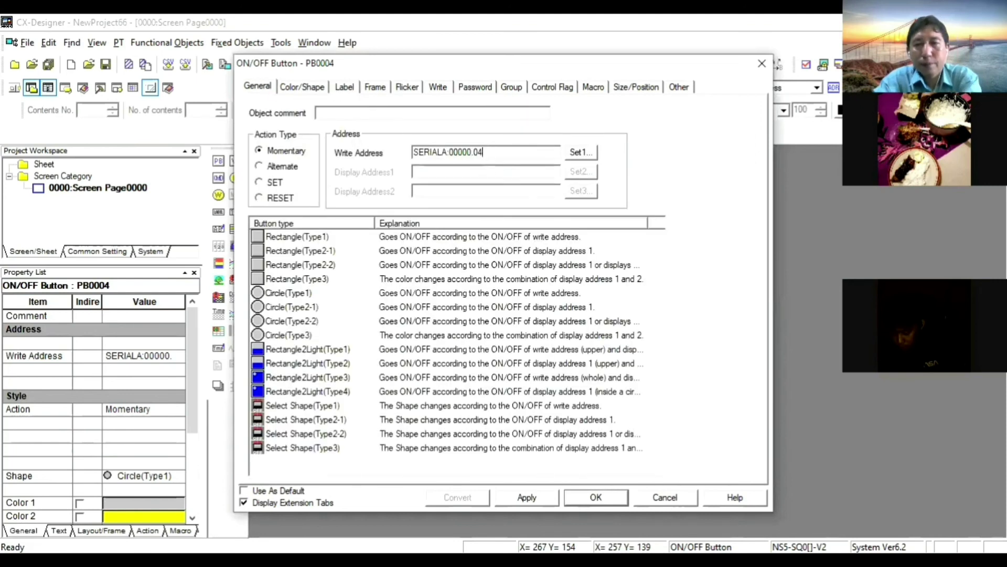
{"action": "key", "text": "Return"}
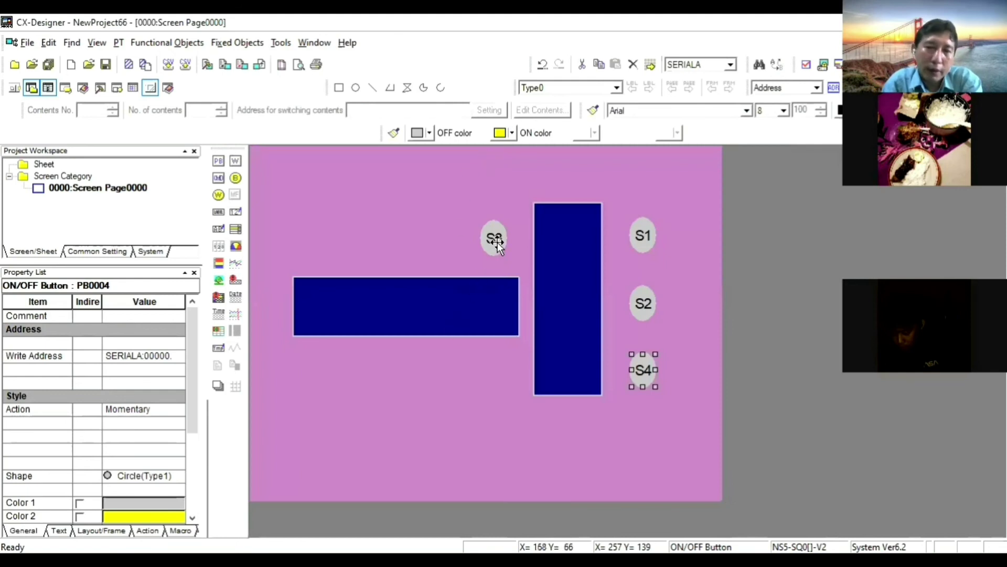
Step: Set the write address of the S3 button above the horizontal rectangle to SERIALA:00000.05
{"action": "left_click", "coordinate": [497, 240]}
{"action": "double_click", "coordinate": [497, 241]}
{"action": "left_click", "coordinate": [487, 151]}
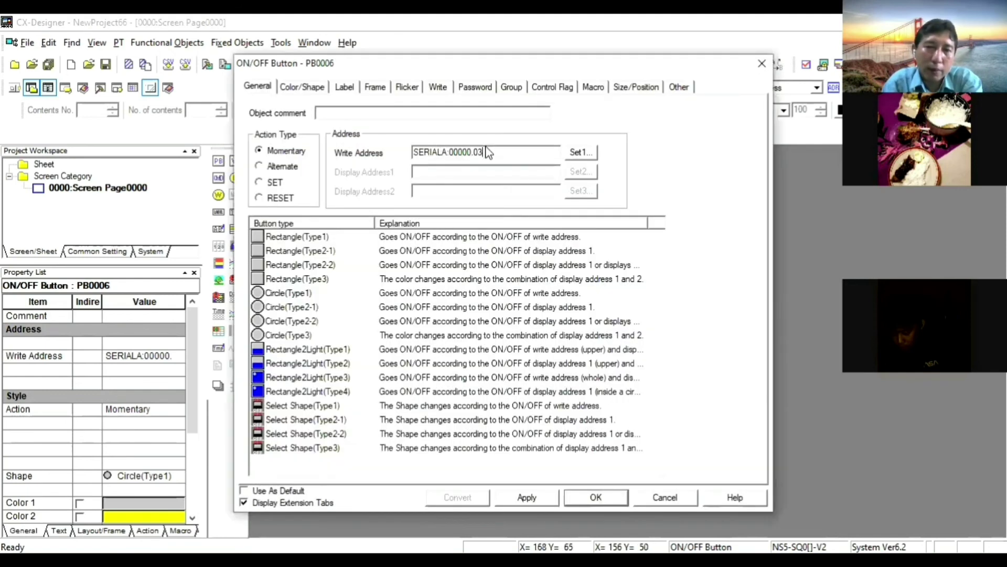
{"action": "key", "text": "BackSpace"}
{"action": "type", "text": "5"}
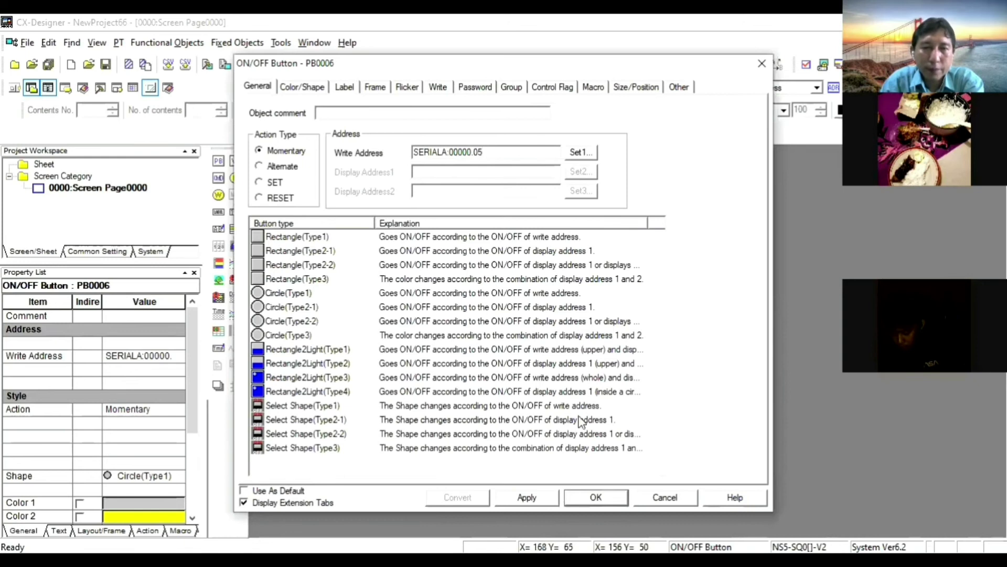
{"action": "left_click", "coordinate": [596, 497]}
{"action": "left_click", "coordinate": [596, 449]}
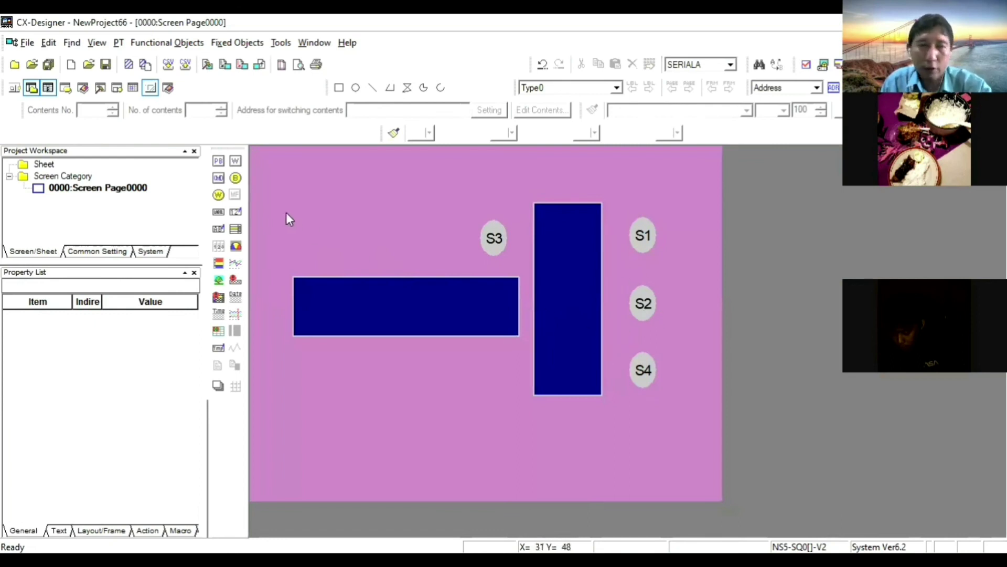
Step: Draw an ON/OFF button below the horizontal rectangle at about X 24, Y 169 and label it "start"
{"action": "left_click", "coordinate": [219, 163]}
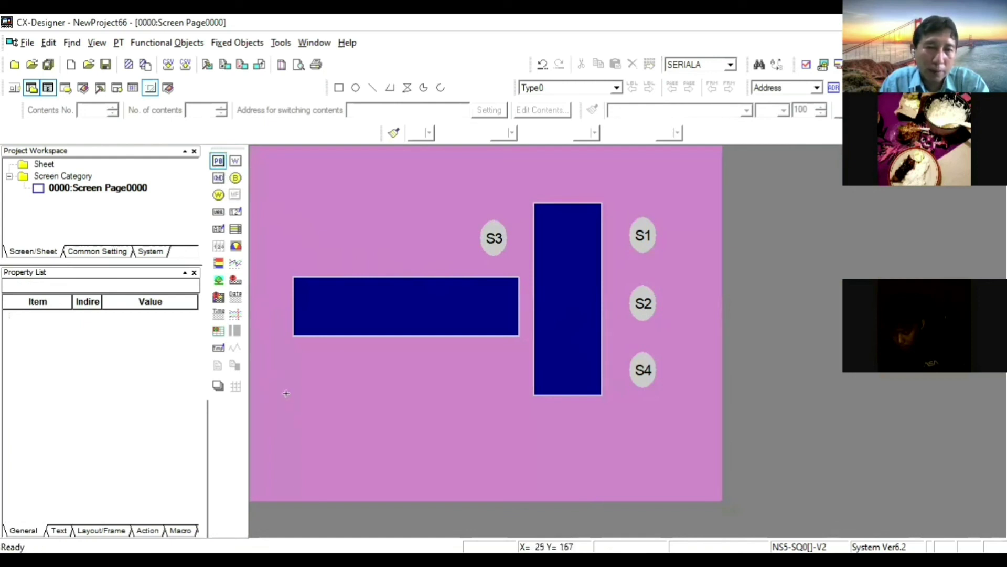
{"action": "left_click_drag", "start_coordinate": [285, 395], "coordinate": [361, 439]}
{"action": "double_click", "coordinate": [326, 422]}
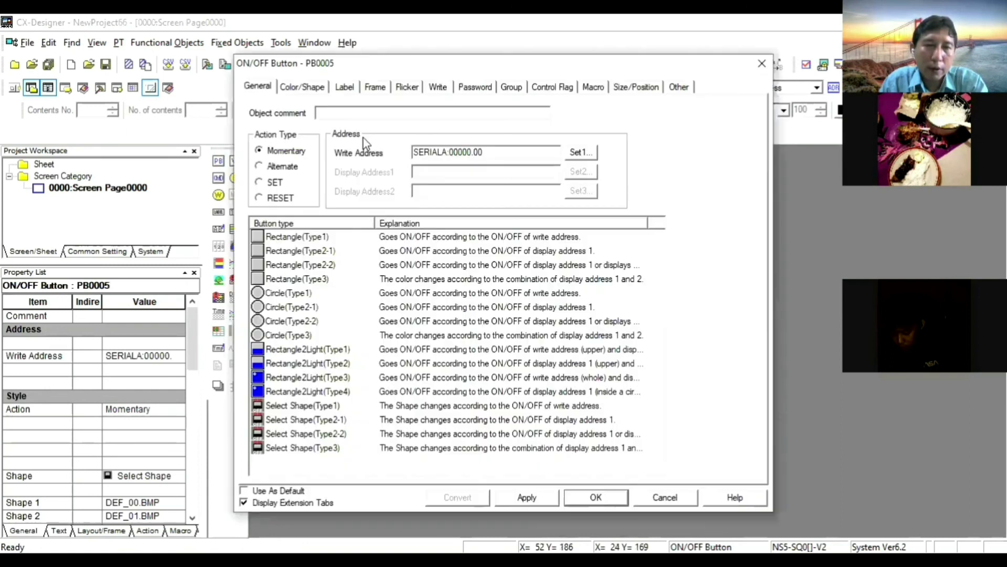
{"action": "left_click", "coordinate": [346, 87]}
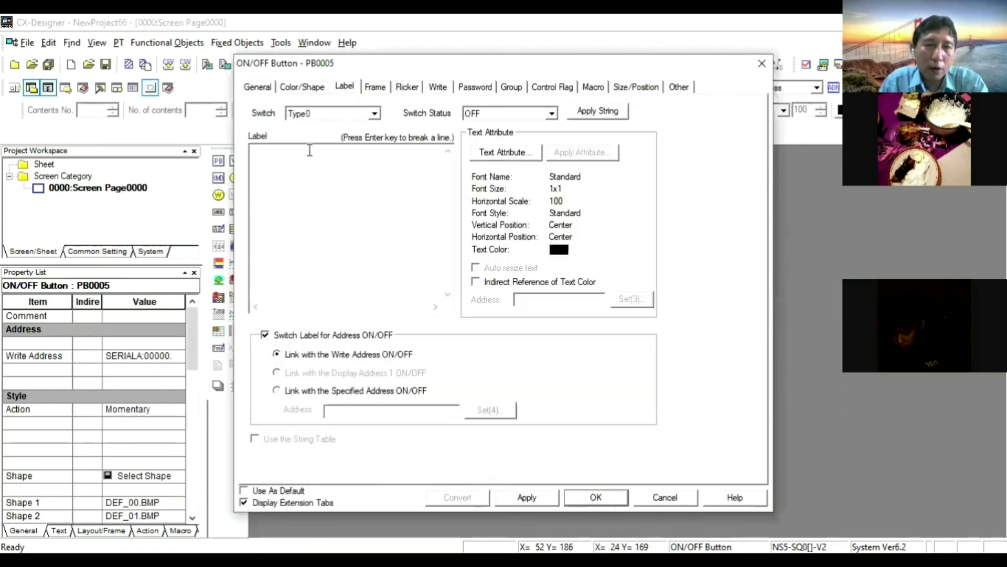
{"action": "type", "text": "start"}
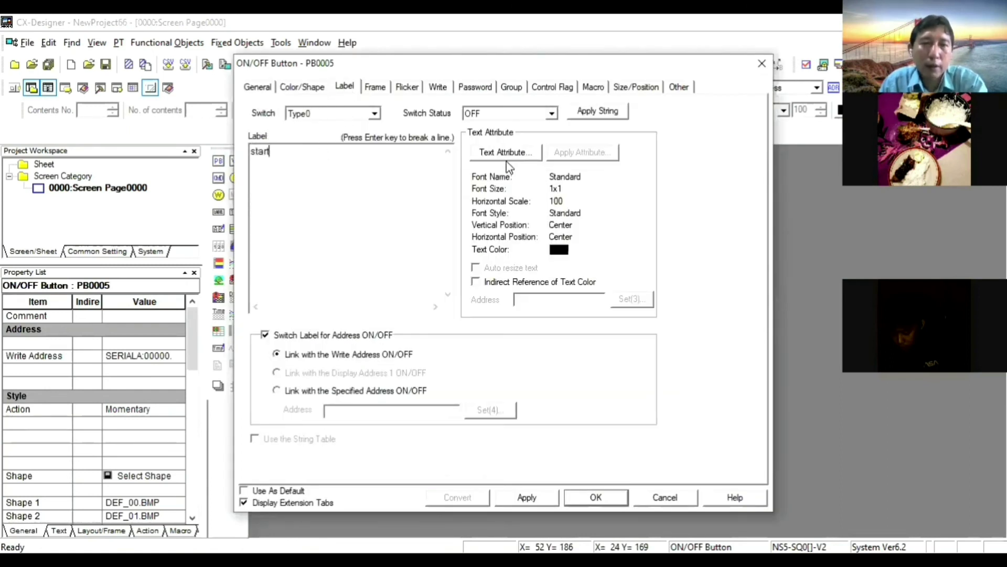
Step: Set the start button's label text to Arial, size 8
{"action": "double_click", "coordinate": [260, 151]}
{"action": "left_click", "coordinate": [508, 157]}
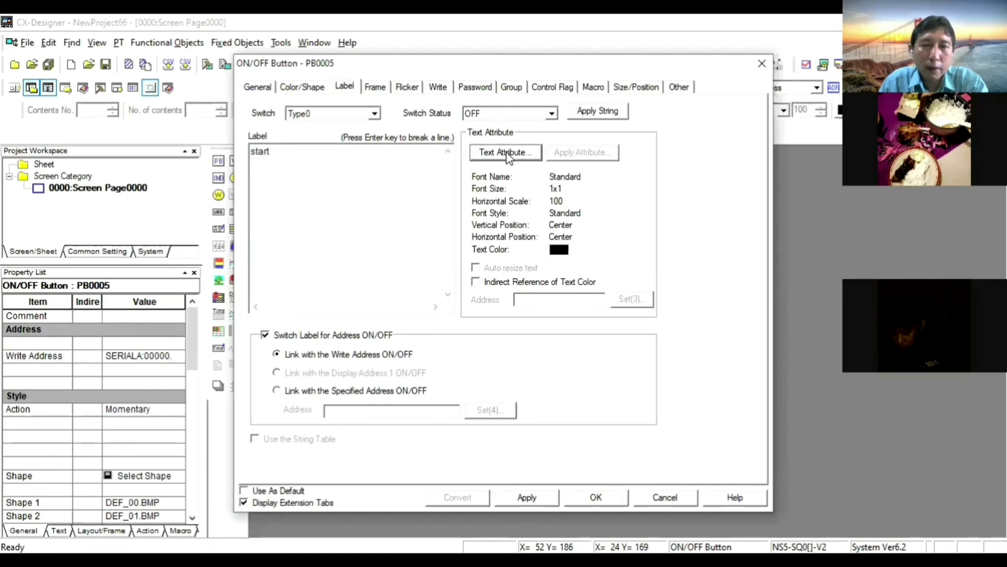
{"action": "left_click_drag", "start_coordinate": [493, 275], "coordinate": [493, 199]}
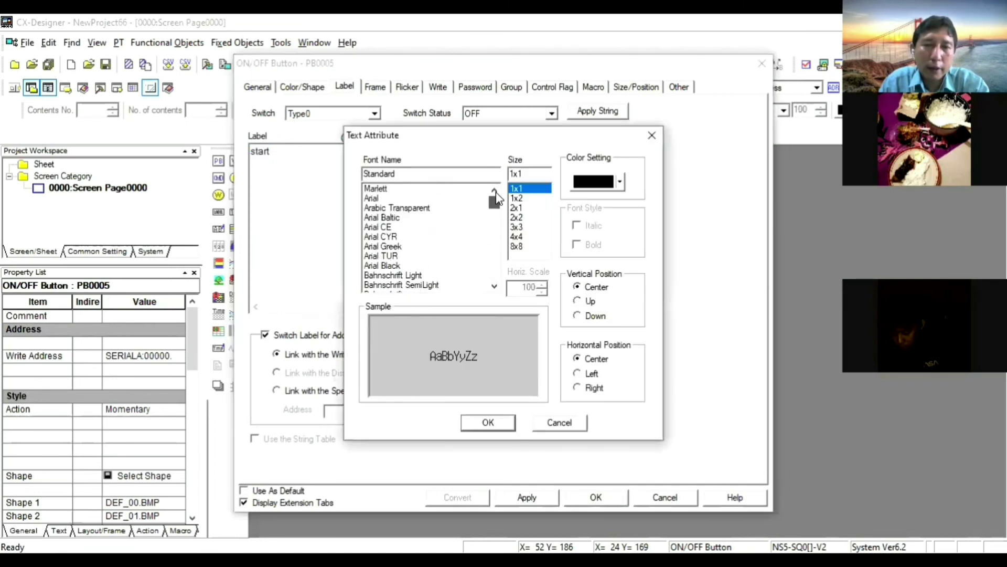
{"action": "left_click", "coordinate": [386, 198]}
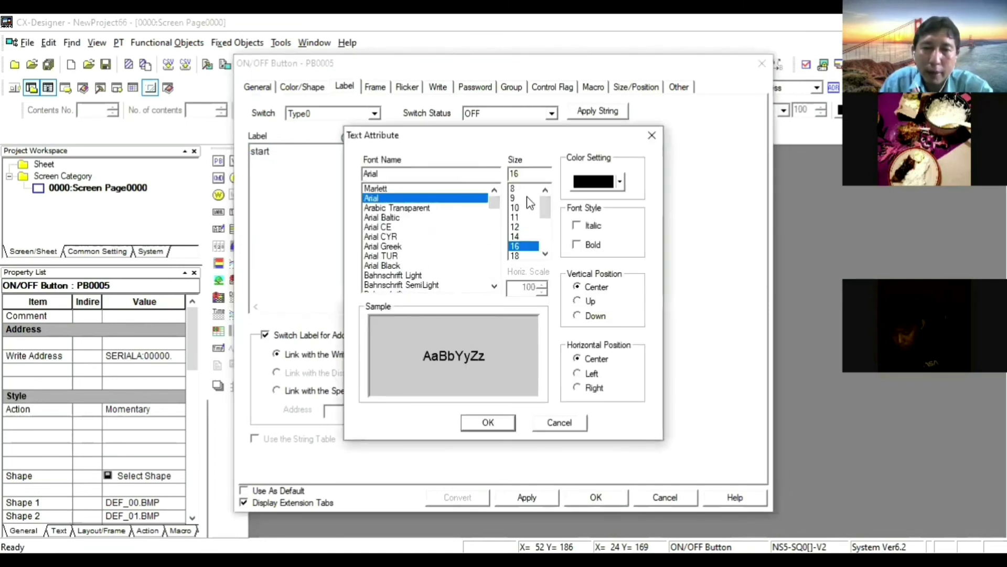
{"action": "left_click", "coordinate": [515, 188]}
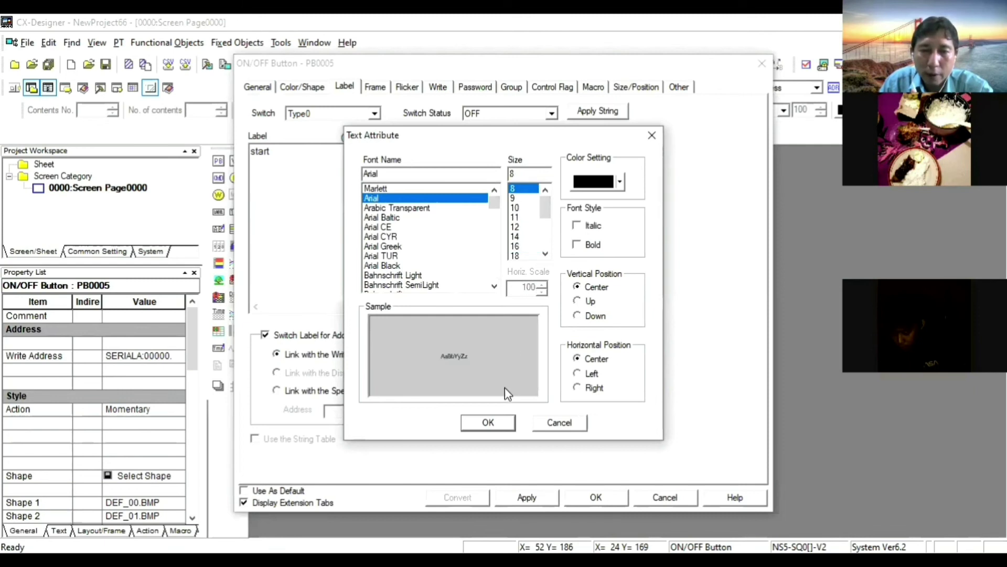
{"action": "left_click", "coordinate": [487, 423]}
Step: Set the start button's ON shape to the individual bright green Push_Button(Circle) from the Switches shapes and apply the settings
{"action": "left_click", "coordinate": [305, 85]}
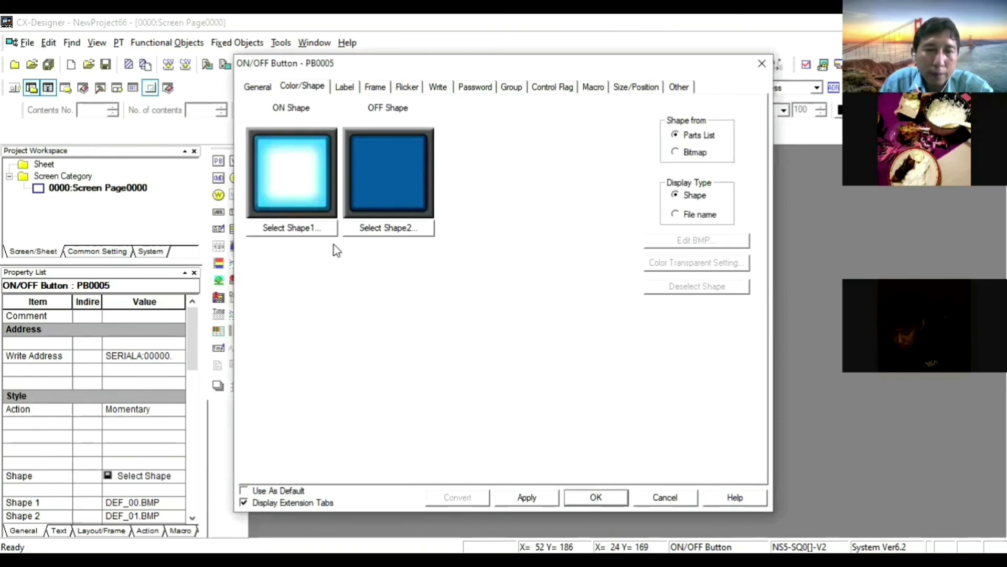
{"action": "left_click", "coordinate": [315, 227]}
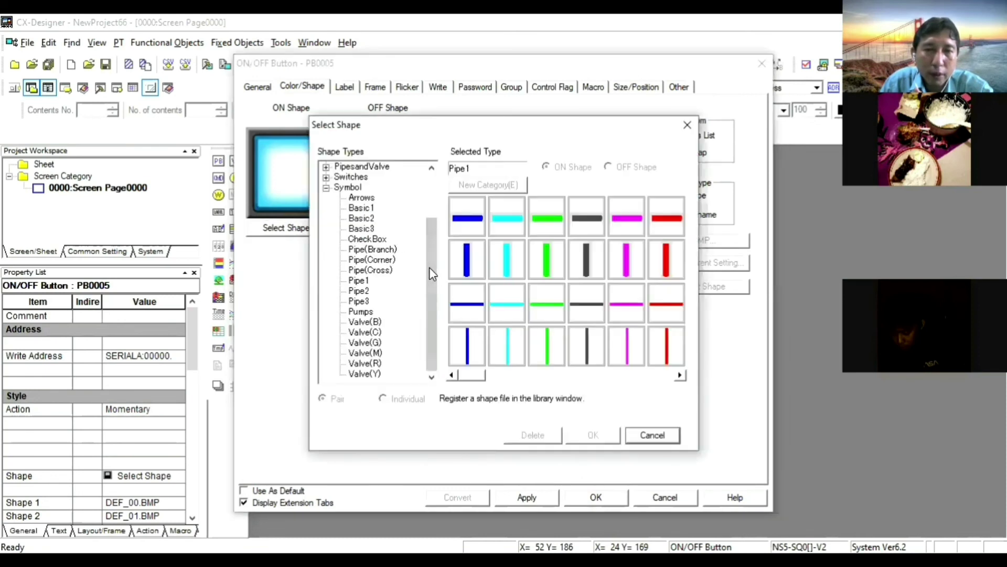
{"action": "left_click_drag", "start_coordinate": [429, 267], "coordinate": [429, 230]}
{"action": "left_click", "coordinate": [326, 228]}
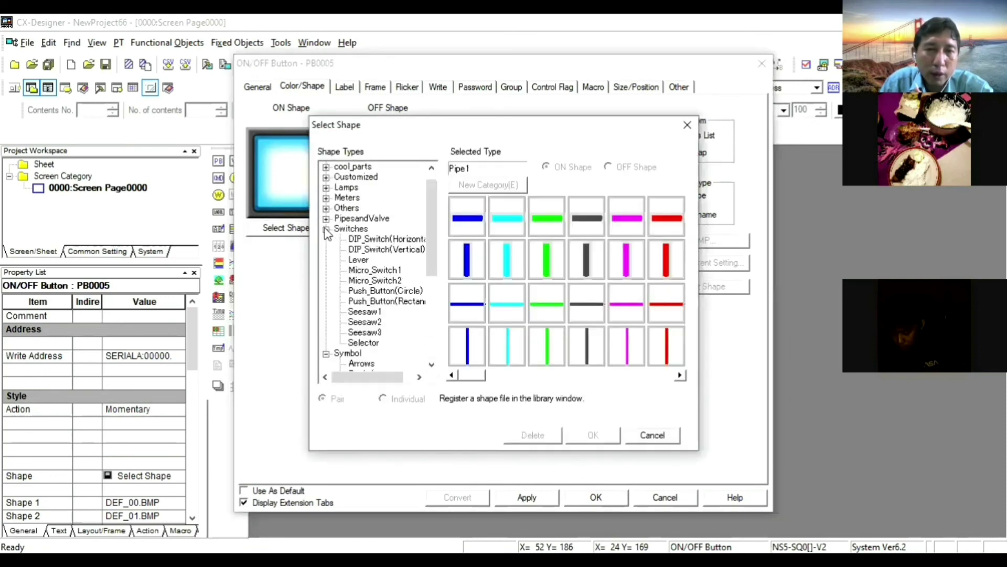
{"action": "left_click", "coordinate": [326, 229]}
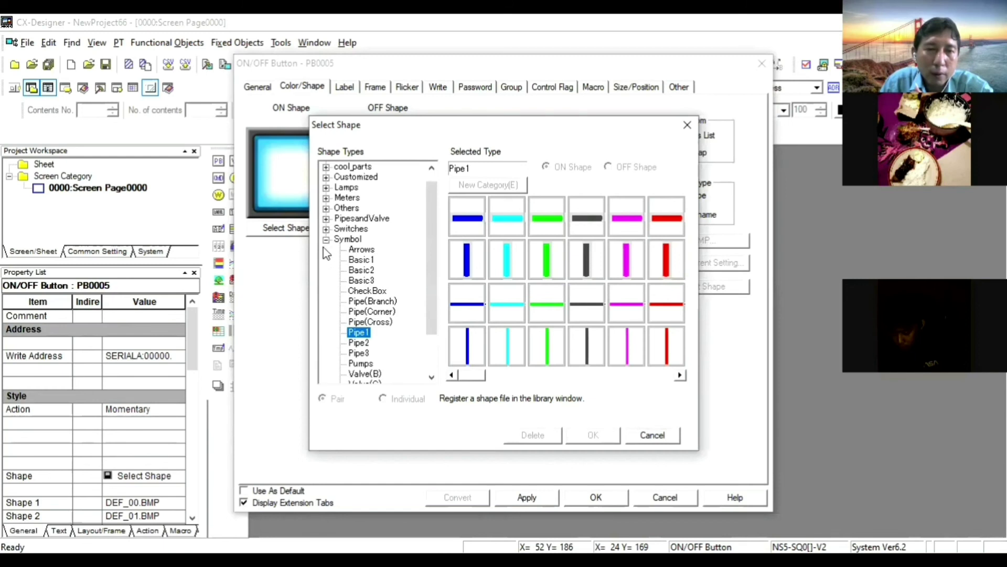
{"action": "left_click", "coordinate": [325, 240]}
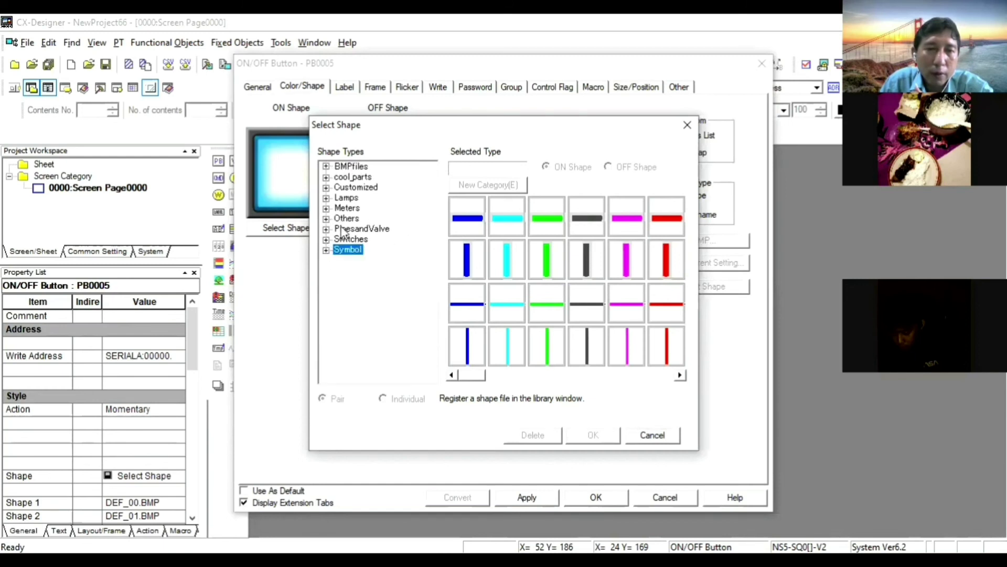
{"action": "left_click", "coordinate": [326, 239]}
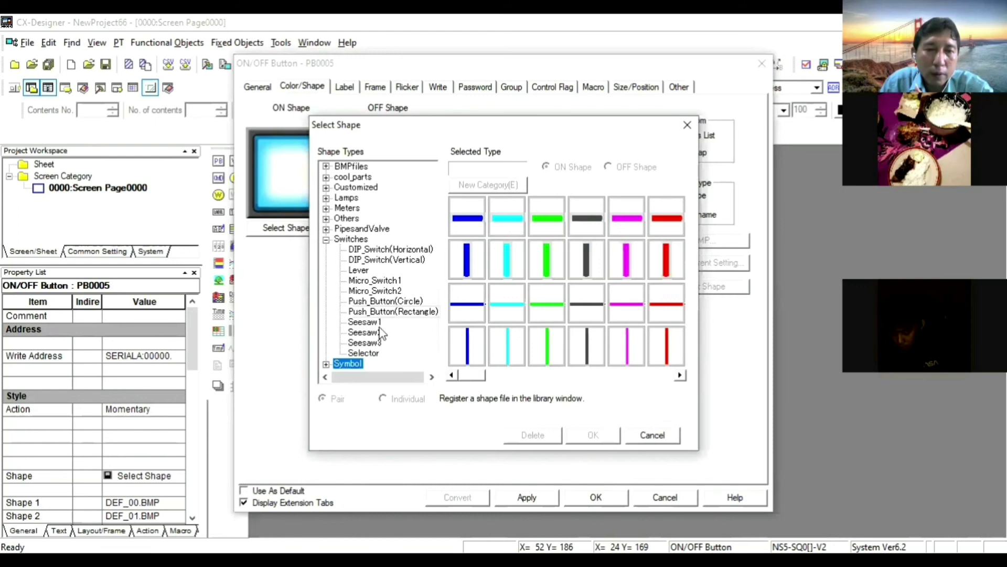
{"action": "left_click", "coordinate": [386, 301]}
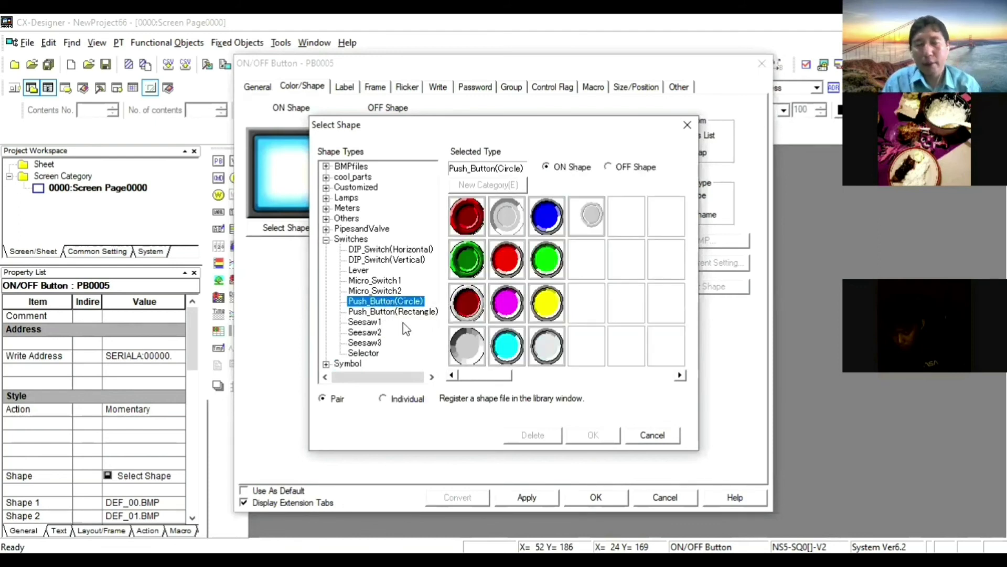
{"action": "left_click", "coordinate": [397, 400]}
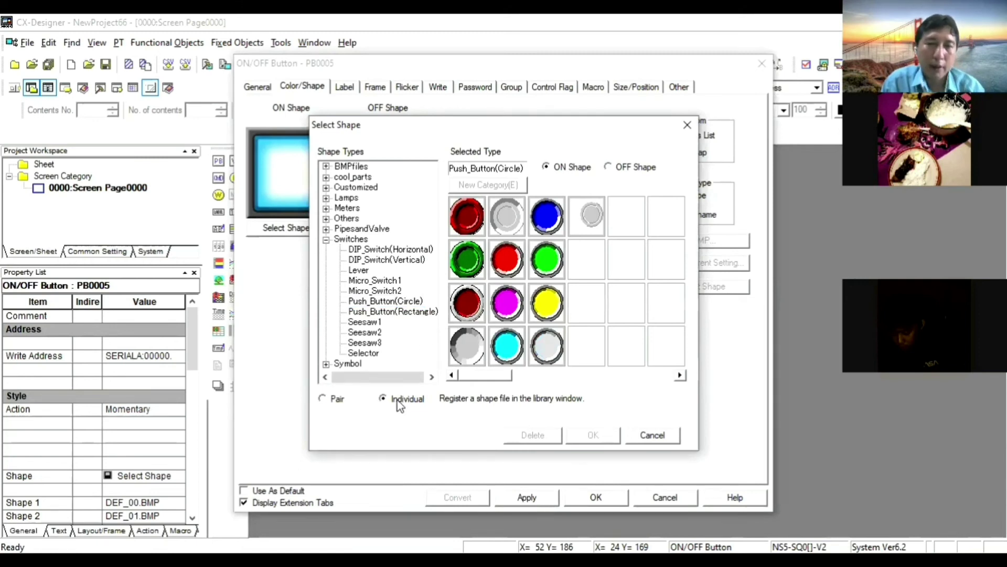
{"action": "left_click", "coordinate": [472, 255]}
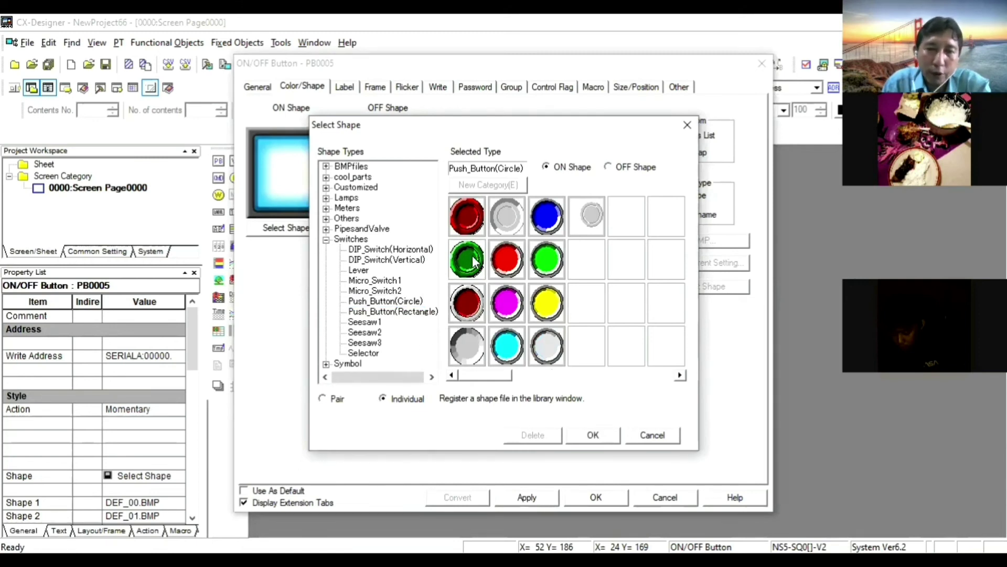
{"action": "left_click", "coordinate": [556, 265]}
{"action": "left_click", "coordinate": [595, 434]}
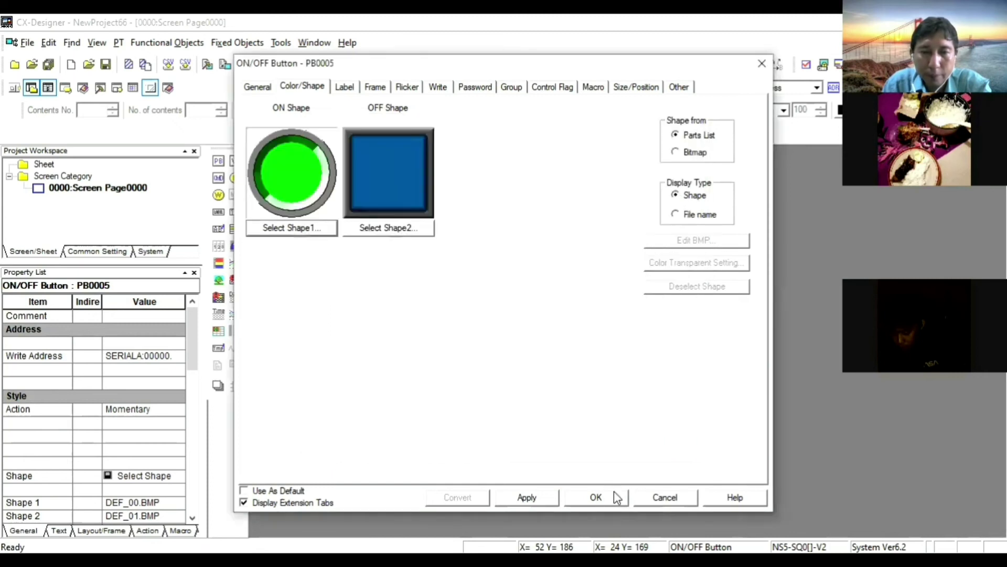
{"action": "left_click", "coordinate": [604, 498]}
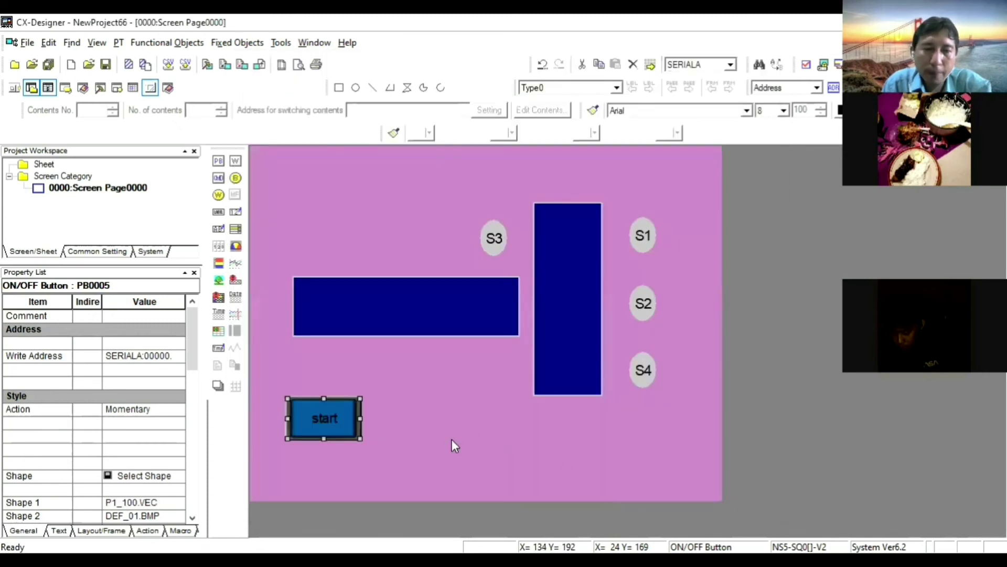
Step: Copy the start button directly below itself at about X 24, Y 205 and set the copy's write address to SERIALA:00000.01
{"action": "left_click_drag", "start_coordinate": [336, 417], "coordinate": [339, 472]}
{"action": "double_click", "coordinate": [337, 472]}
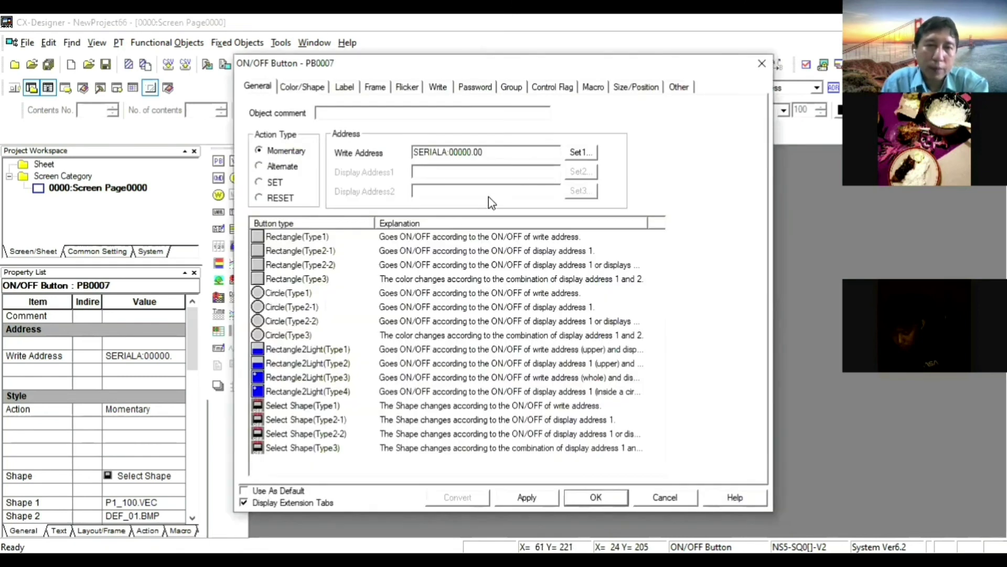
{"action": "key", "text": "BackSpace"}
{"action": "type", "text": "1"}
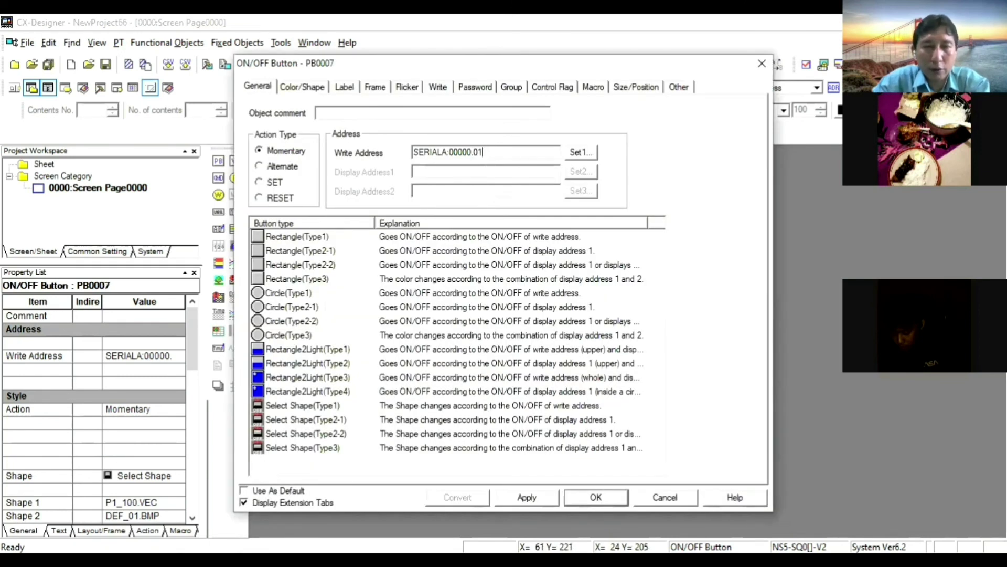
Step: Set the copied button's ON shape to the individual bright red Push_Button(Circle) and apply the settings
{"action": "left_click", "coordinate": [304, 91]}
{"action": "left_click", "coordinate": [293, 229]}
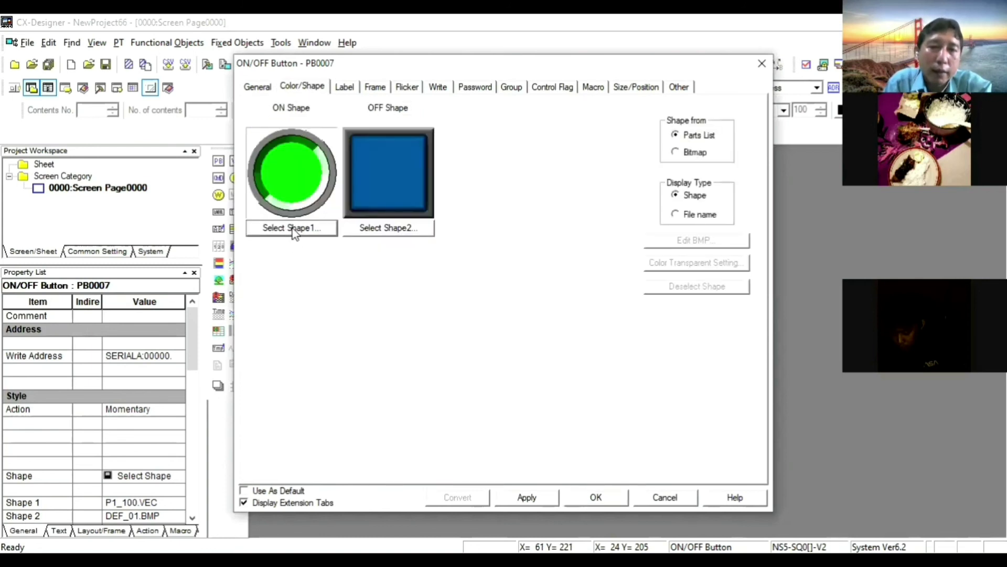
{"action": "left_click", "coordinate": [402, 403]}
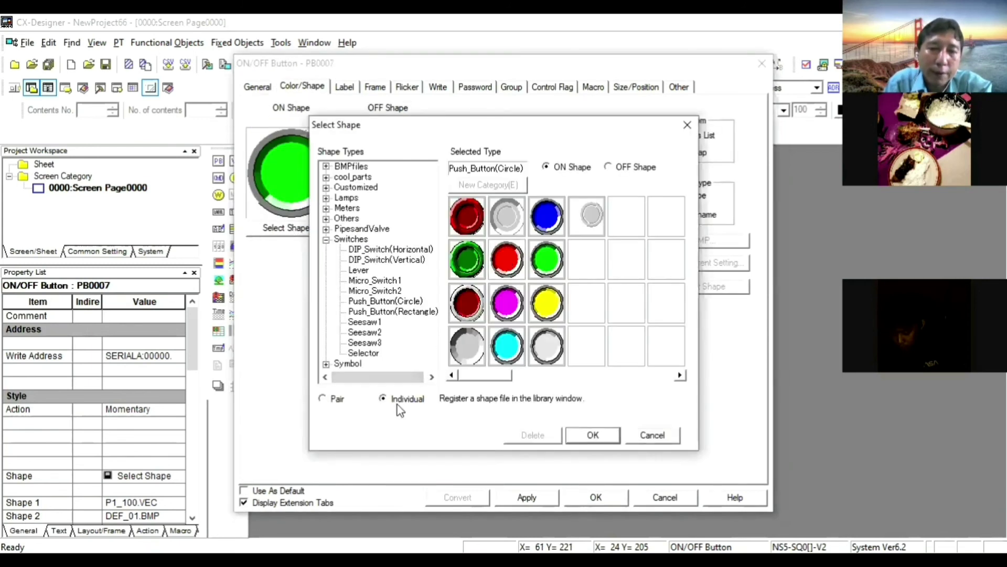
{"action": "left_click", "coordinate": [595, 436]}
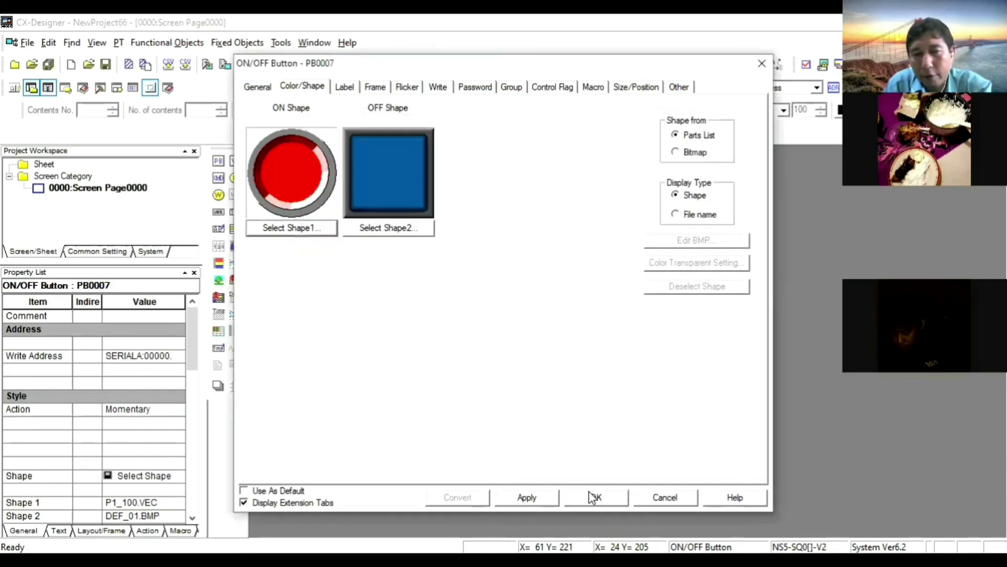
{"action": "left_click", "coordinate": [594, 497]}
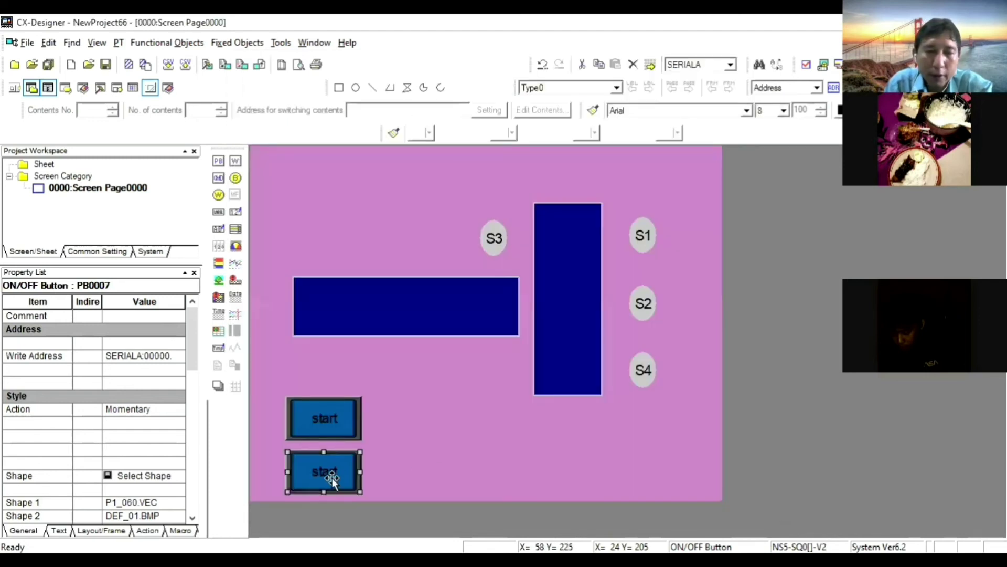
Step: Change the label of the lower copied button to "stop"
{"action": "key", "text": "Return"}
{"action": "left_click", "coordinate": [344, 86]}
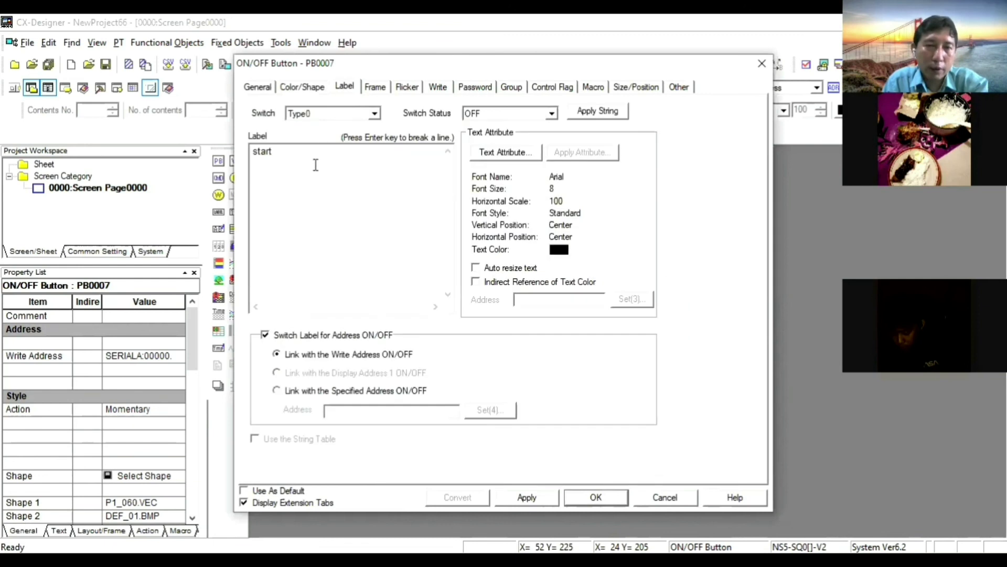
{"action": "left_click", "coordinate": [310, 148]}
{"action": "type", "text": "o"}
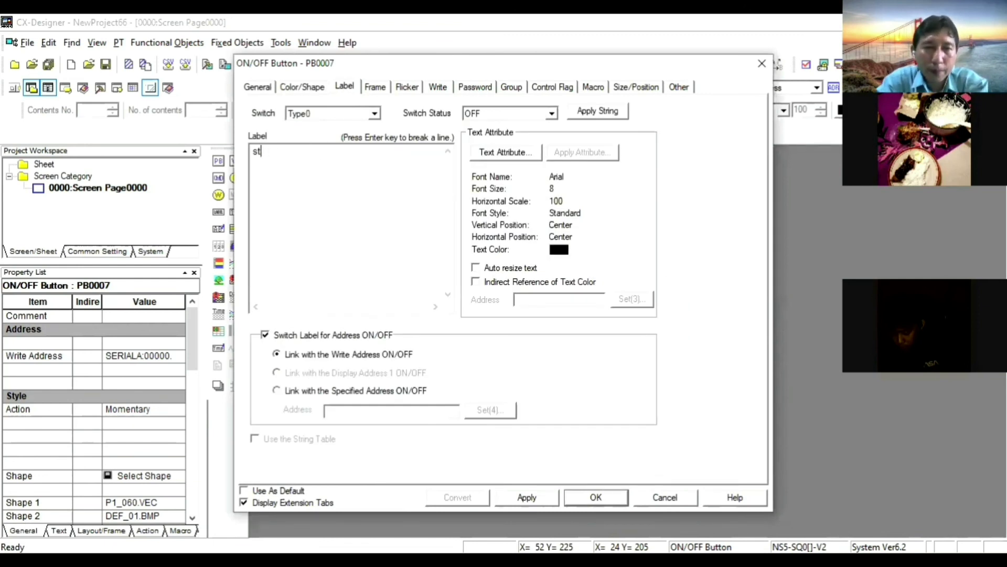
{"action": "type", "text": "op"}
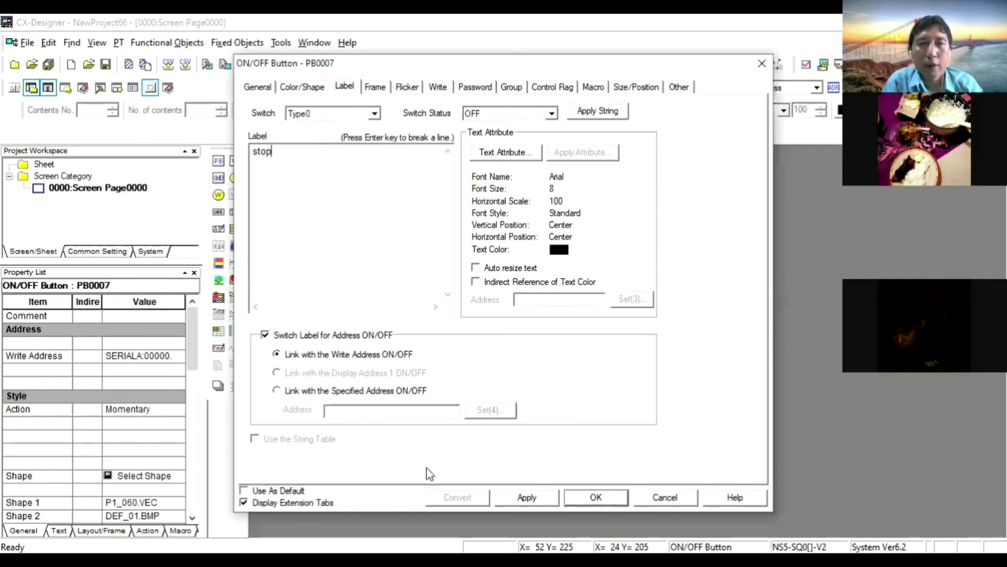
{"action": "left_click", "coordinate": [597, 498]}
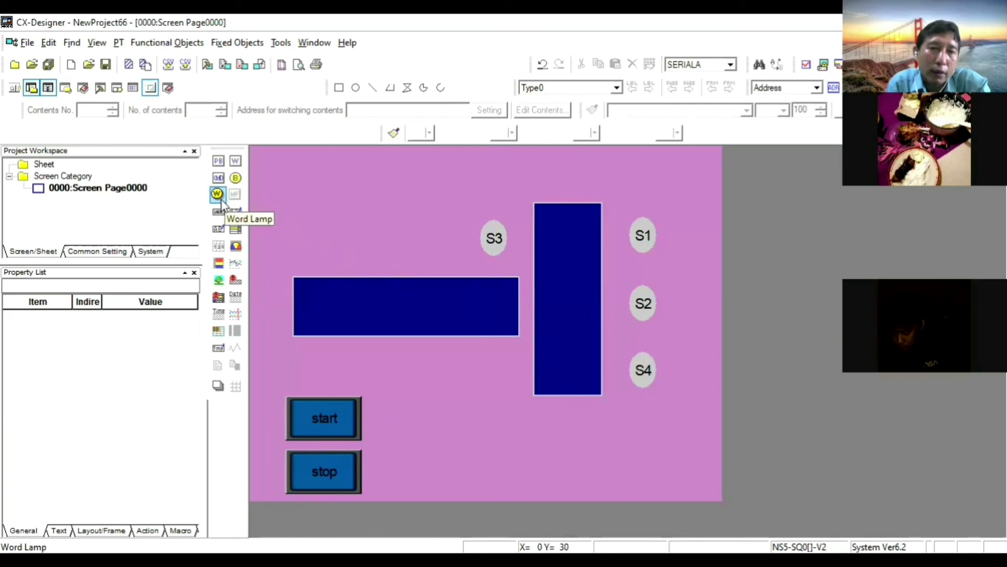
Step: Draw a bit lamp above the horizontal rectangle at about X 87, Y 17 and set its lamp type to Single-line Rectangle
{"action": "left_click", "coordinate": [235, 178]}
{"action": "mouse_move", "coordinate": [377, 169]}
{"action": "left_mouse_down"}
{"action": "mouse_move", "coordinate": [402, 206]}
{"action": "mouse_move", "coordinate": [431, 220]}
{"action": "left_mouse_up"}
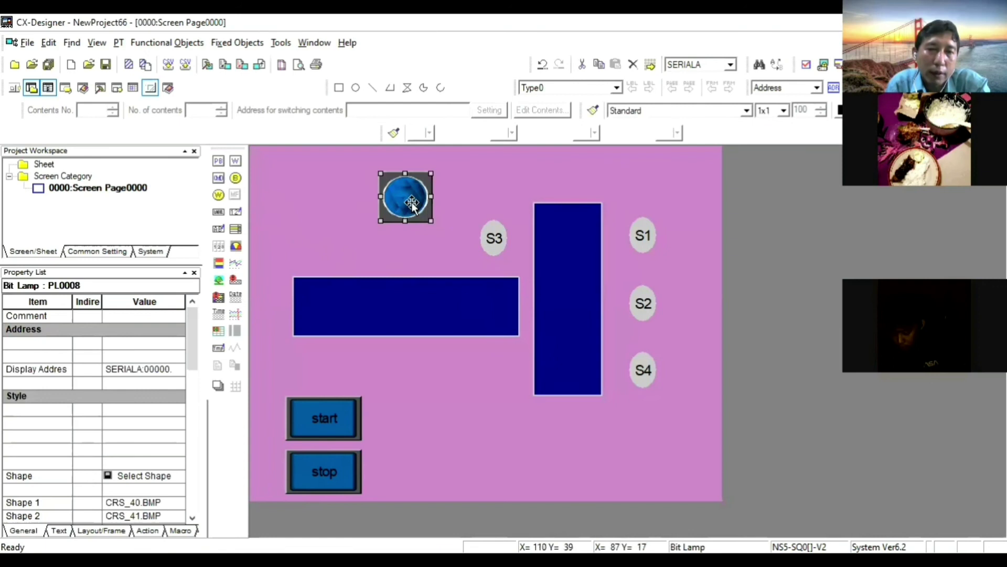
{"action": "double_click", "coordinate": [412, 205]}
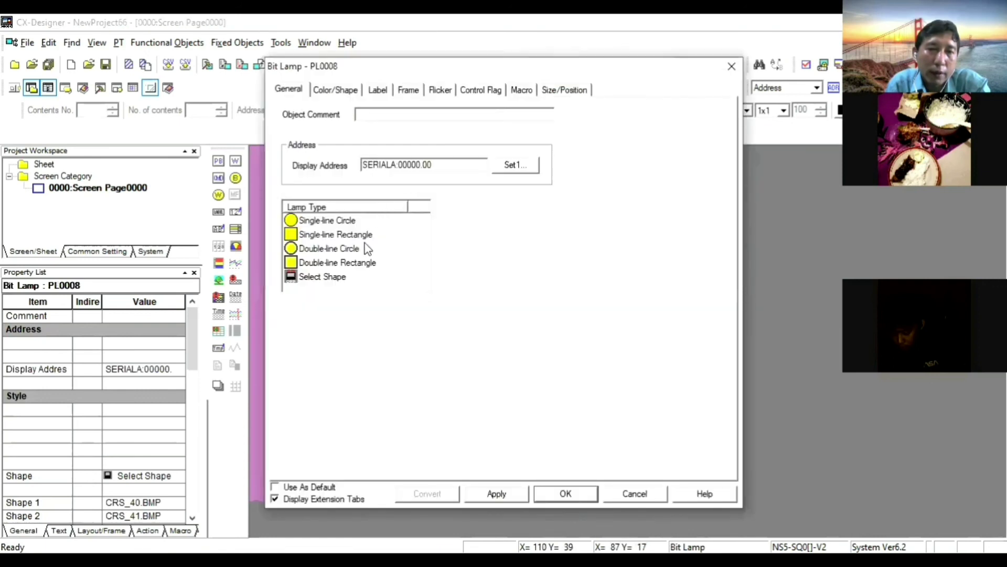
{"action": "left_click", "coordinate": [322, 234]}
{"action": "left_click", "coordinate": [579, 500]}
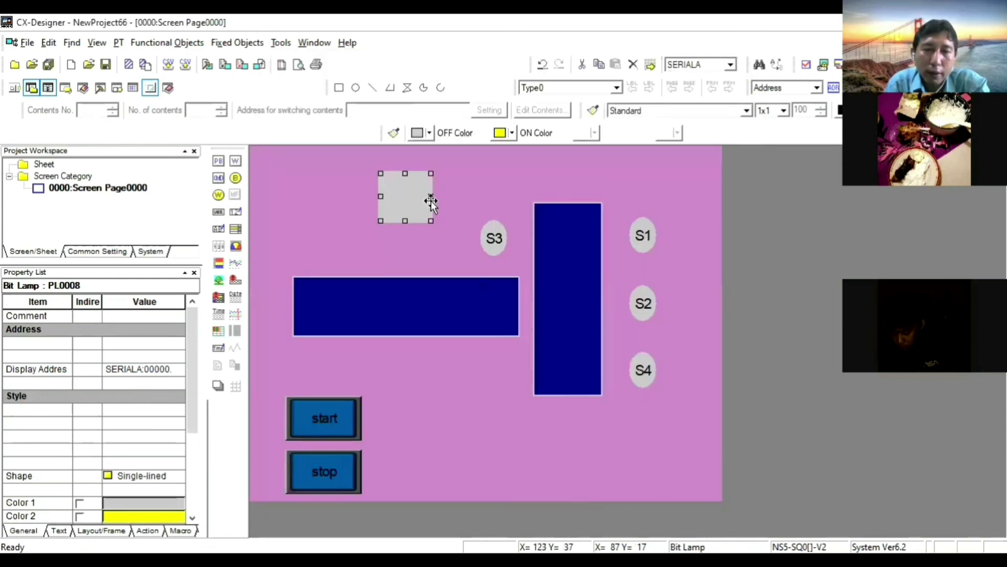
Step: Delete the vertical blue rectangle and fit the bit lamp in its place as a tall bar at about X 196, Y 40
{"action": "left_click", "coordinate": [577, 259]}
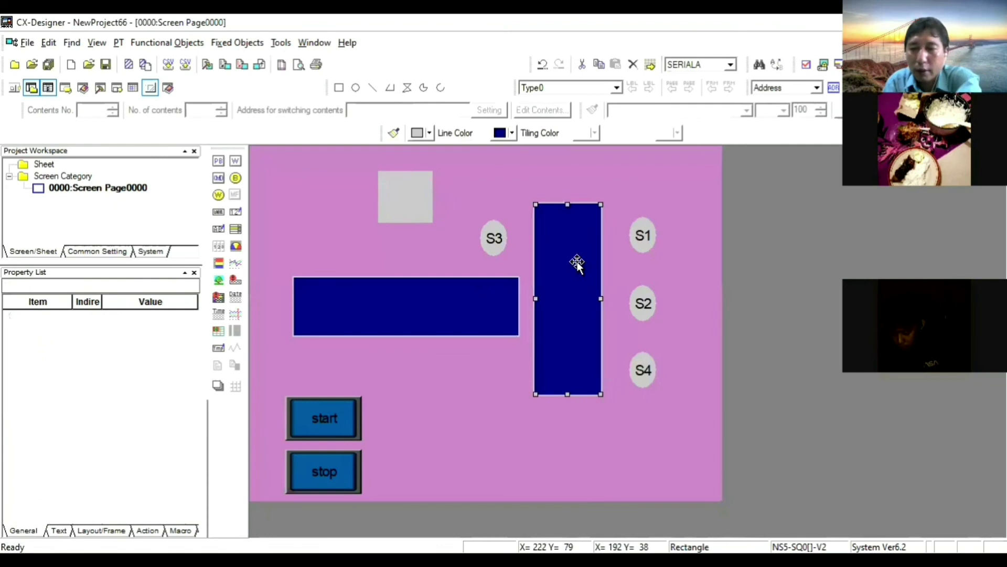
{"action": "key", "text": "Delete"}
{"action": "left_click_drag", "start_coordinate": [415, 205], "coordinate": [580, 391]}
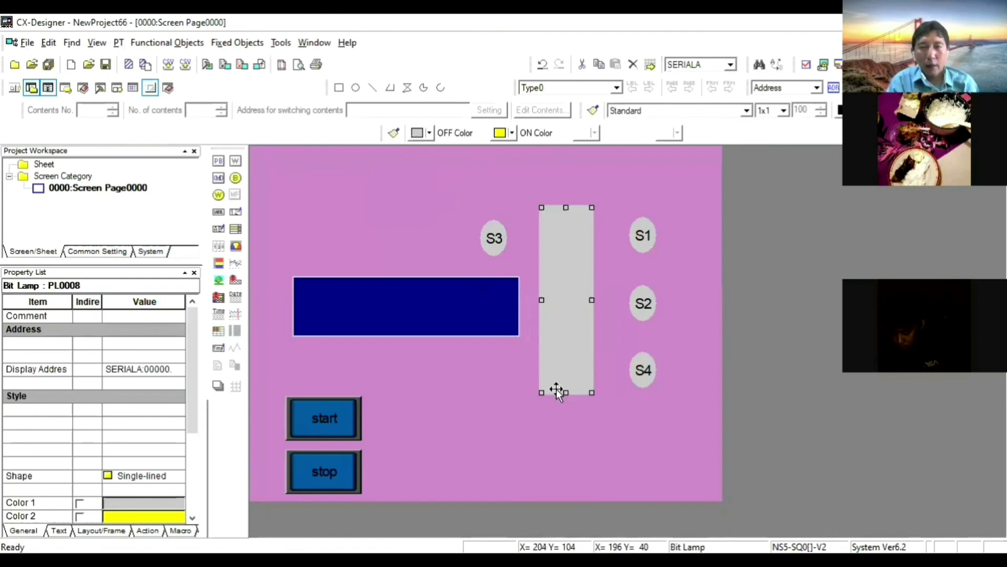
Step: Set the vertical bit lamp's OFF color to yellow (No.14) and its ON color to bright green (No.10)
{"action": "left_click", "coordinate": [432, 132]}
{"action": "left_click", "coordinate": [443, 184]}
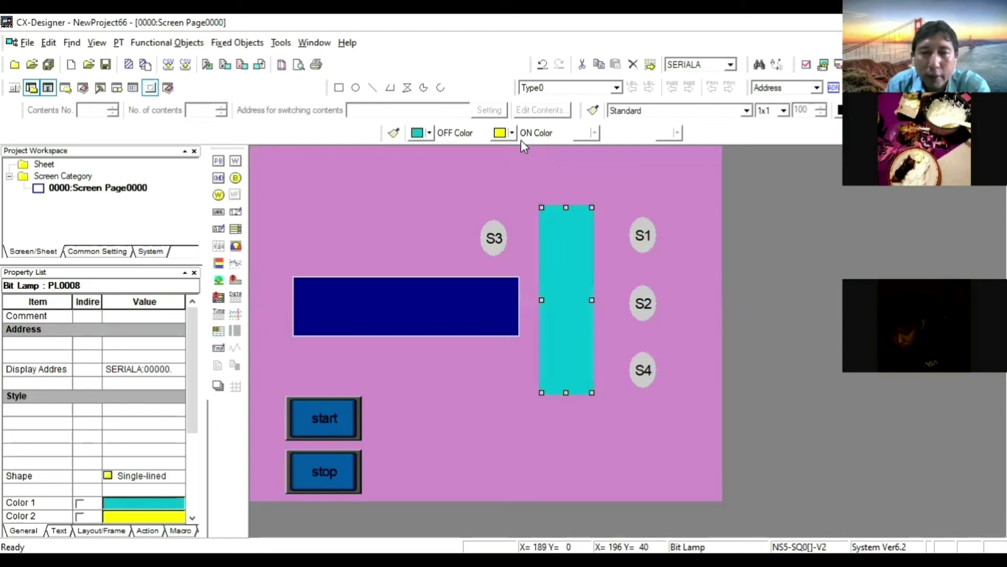
{"action": "left_click", "coordinate": [429, 133]}
{"action": "left_click", "coordinate": [440, 169]}
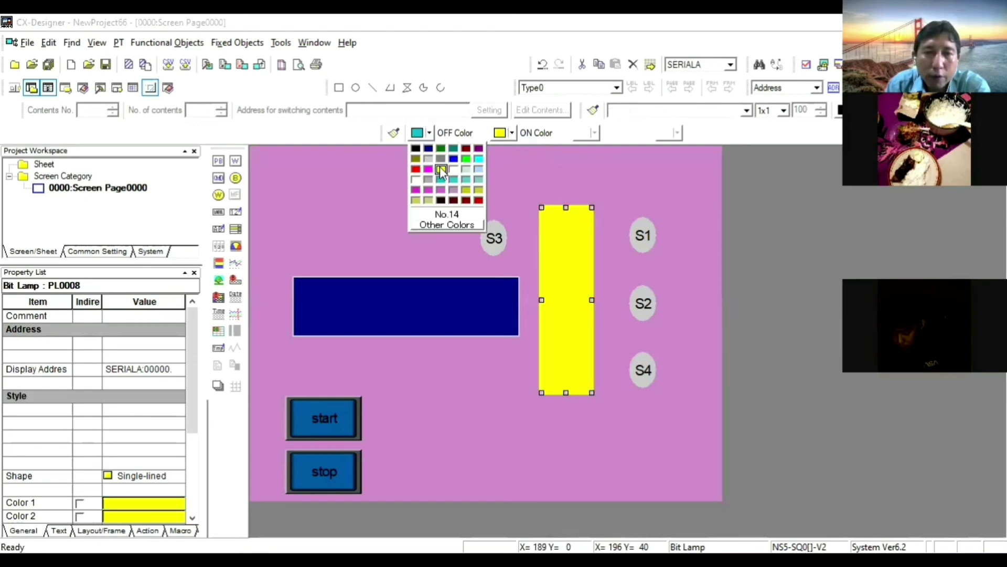
{"action": "left_click", "coordinate": [511, 133]}
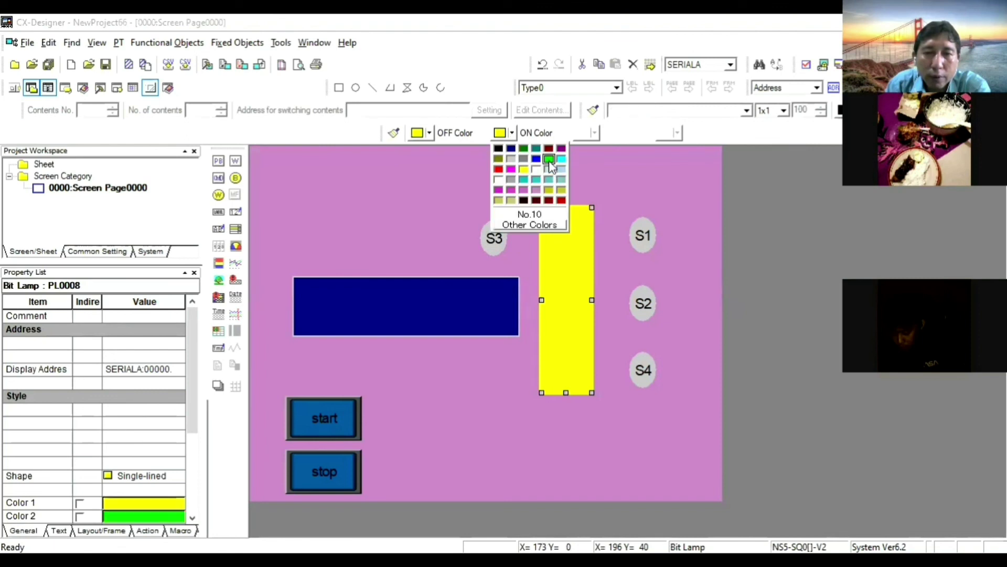
{"action": "left_click", "coordinate": [616, 330]}
Step: Delete the horizontal blue rectangle and place a copy of the yellow bit lamp beside the original at about X 113, Y 42
{"action": "left_click", "coordinate": [491, 308]}
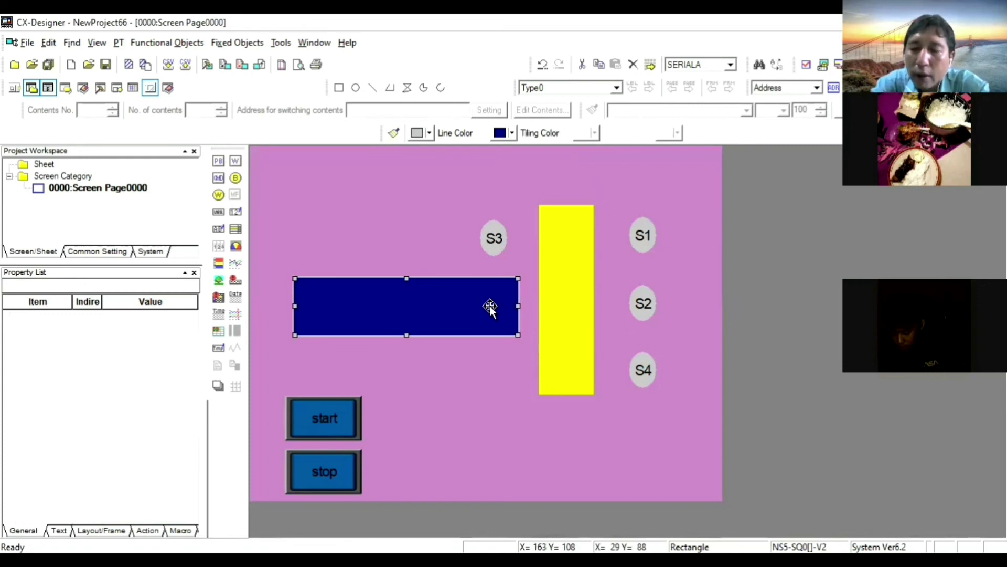
{"action": "key", "text": "Delete"}
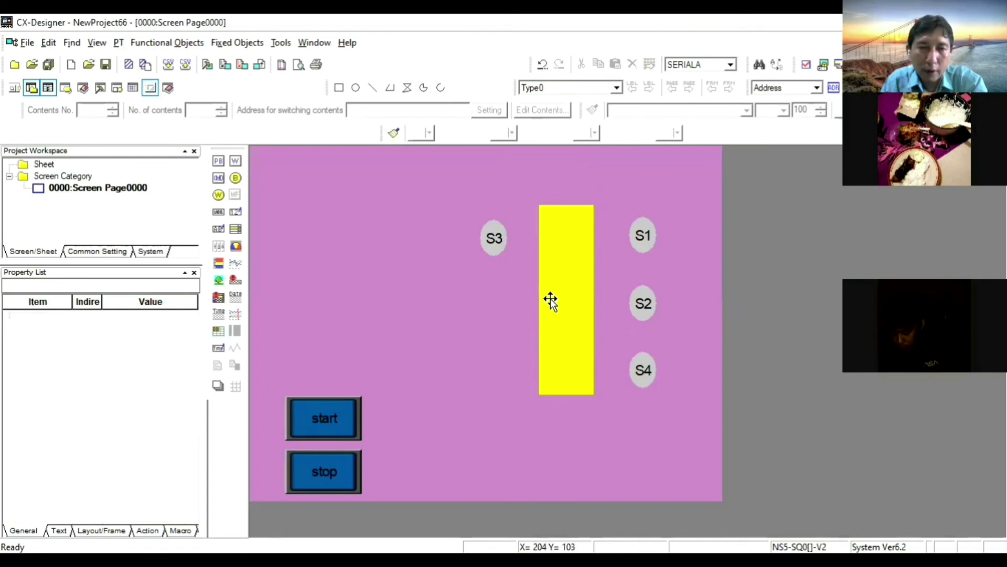
{"action": "left_click", "coordinate": [566, 295]}
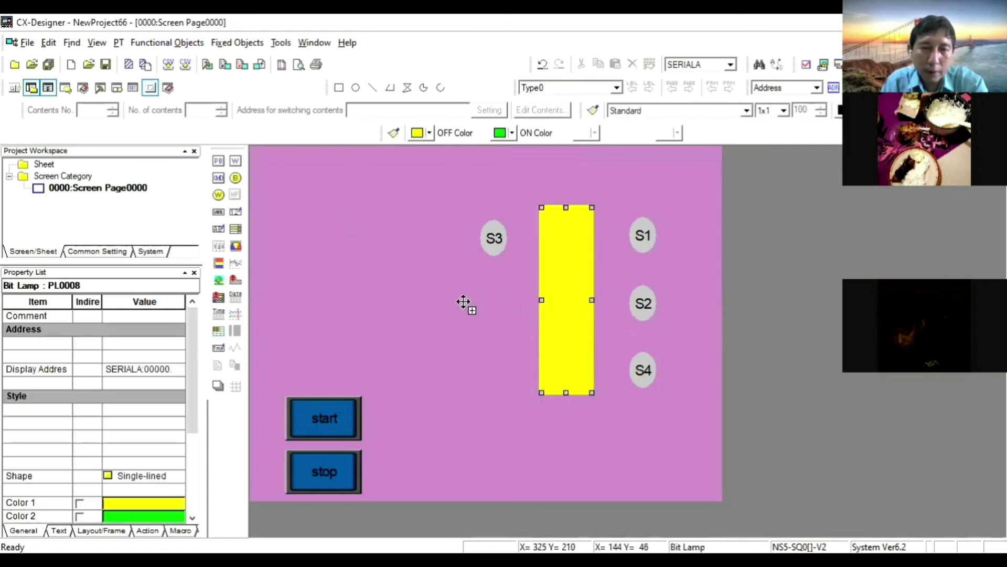
{"action": "left_click", "coordinate": [447, 296]}
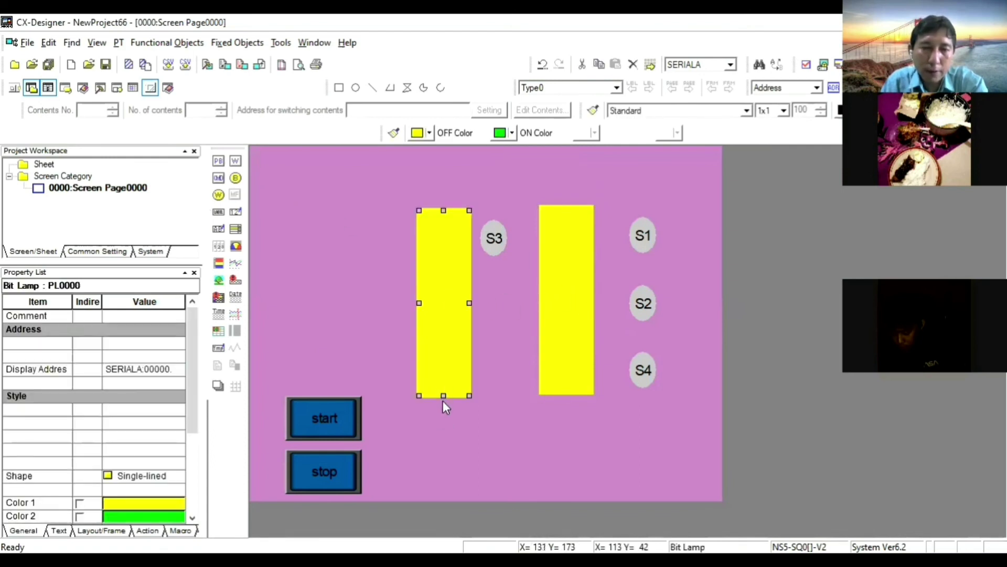
Step: Reshape the copied bit lamp into a horizontal bar and position it beside the vertical lamp at about X 52, Y 83
{"action": "left_click_drag", "start_coordinate": [442, 395], "coordinate": [450, 265]}
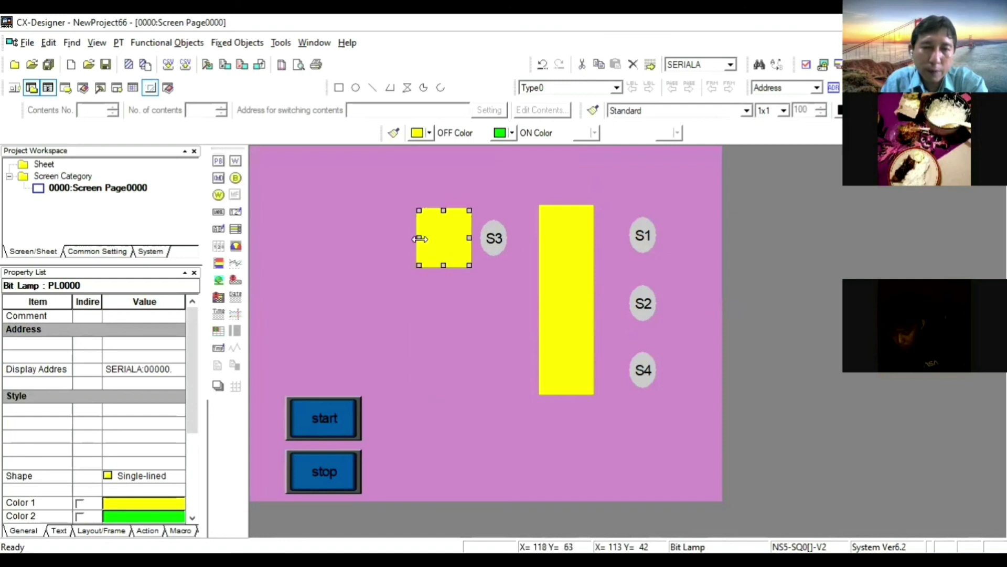
{"action": "left_click_drag", "start_coordinate": [331, 238], "coordinate": [314, 237]}
{"action": "left_click_drag", "start_coordinate": [417, 254], "coordinate": [525, 296]}
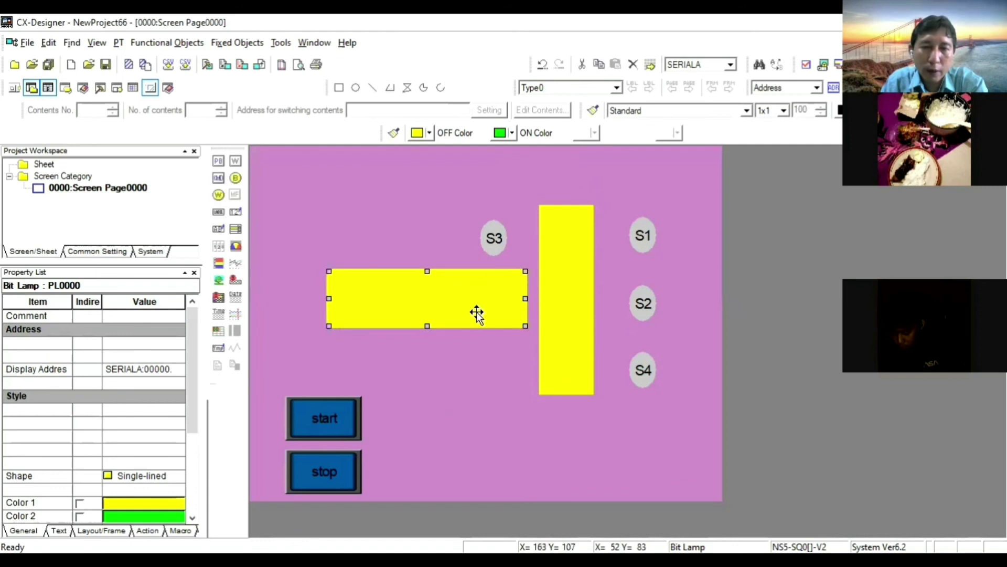
{"action": "left_click_drag", "start_coordinate": [427, 324], "coordinate": [428, 317]}
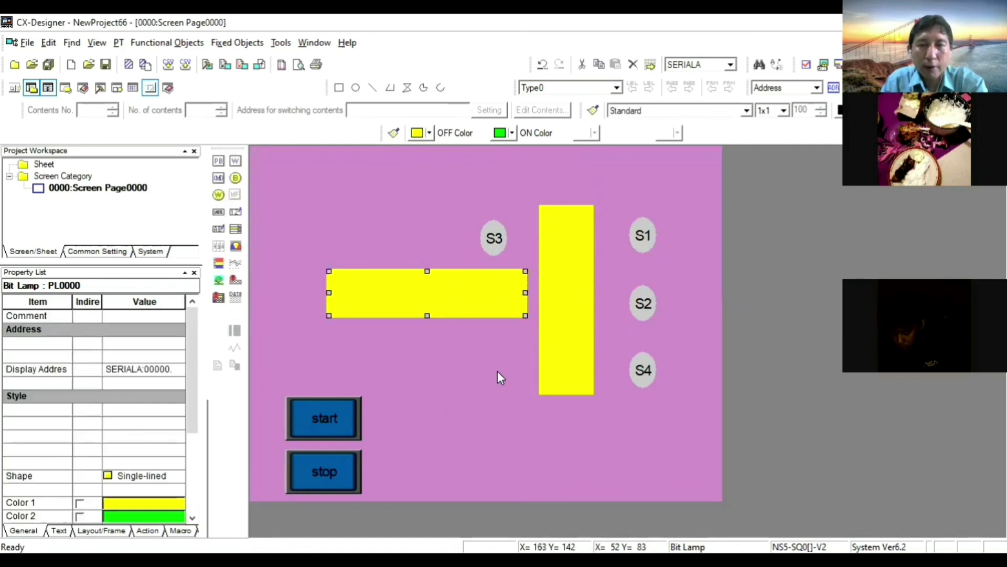
{"action": "left_click", "coordinate": [497, 370]}
Step: Widen the vertical bit lamp slightly toward the horizontal one so that it starts at about X 193
{"action": "left_click", "coordinate": [552, 336]}
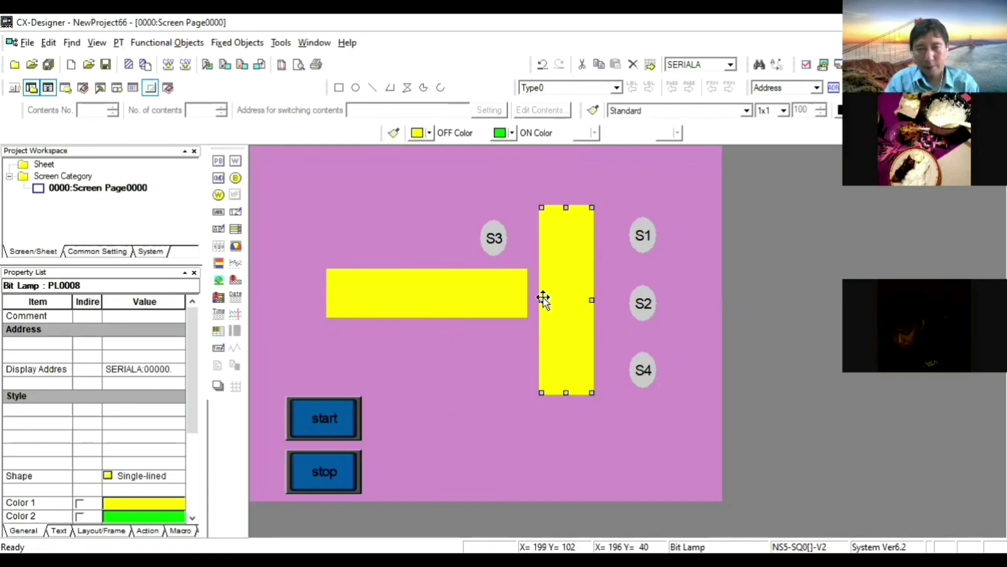
{"action": "mouse_move", "coordinate": [541, 301]}
{"action": "left_mouse_down"}
{"action": "mouse_move", "coordinate": [527, 300]}
{"action": "mouse_move", "coordinate": [537, 301]}
{"action": "left_mouse_up"}
{"action": "left_click", "coordinate": [664, 440]}
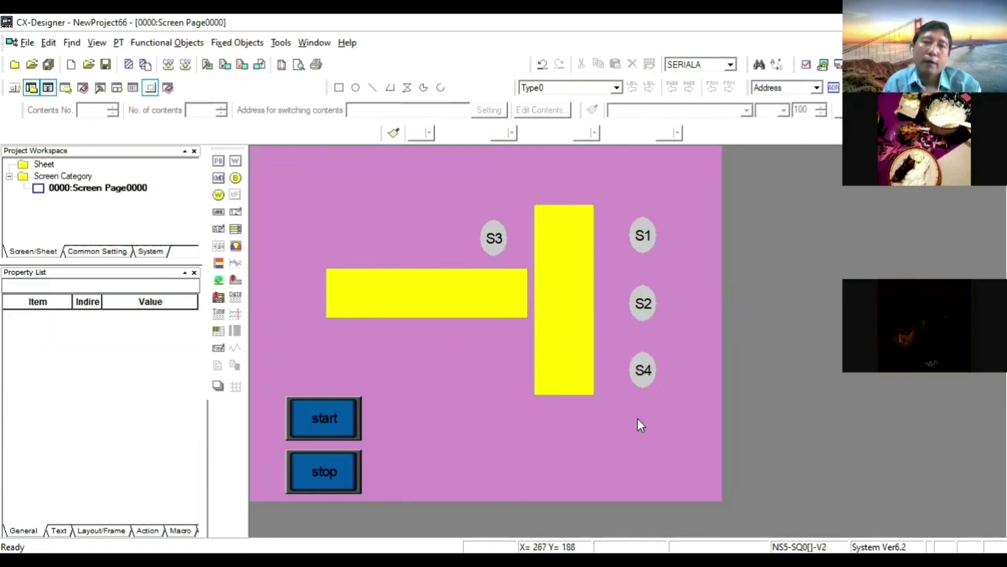
Step: Extend the horizontal bit lamp's lower edge slightly downward to make the bar taller
{"action": "left_click", "coordinate": [577, 361]}
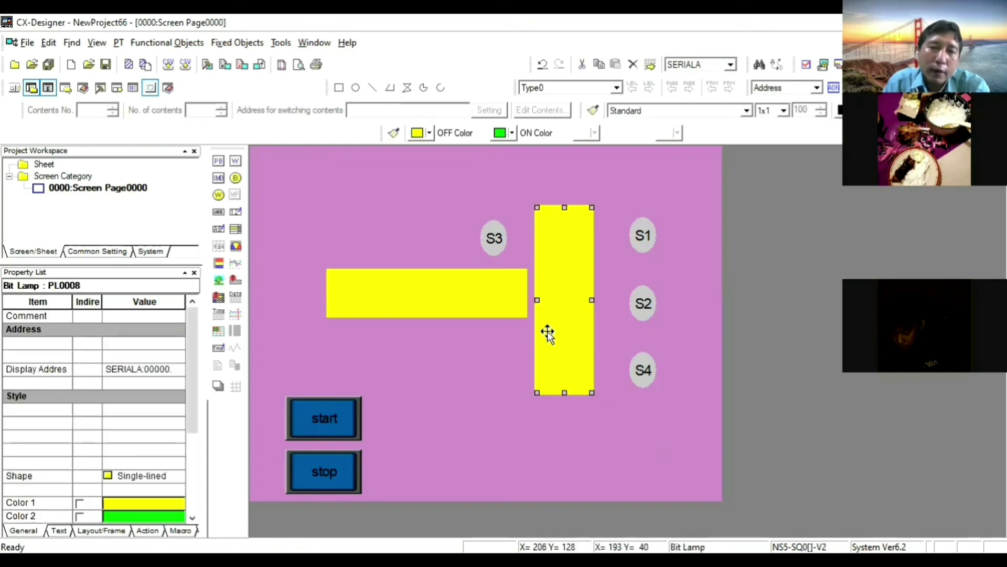
{"action": "left_click", "coordinate": [474, 304]}
{"action": "left_click_drag", "start_coordinate": [427, 315], "coordinate": [427, 323]}
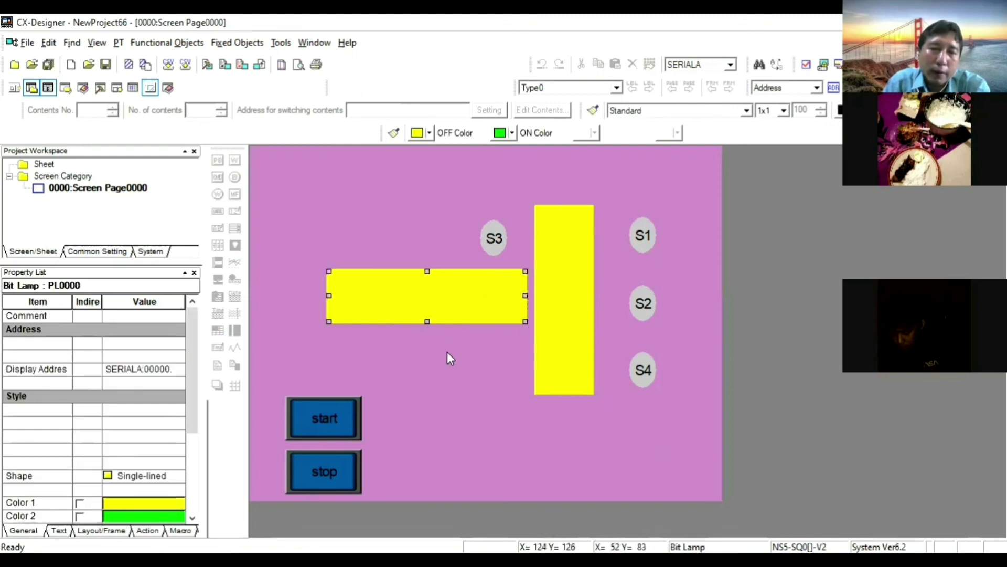
{"action": "left_click", "coordinate": [499, 399]}
{"action": "left_click", "coordinate": [236, 178]}
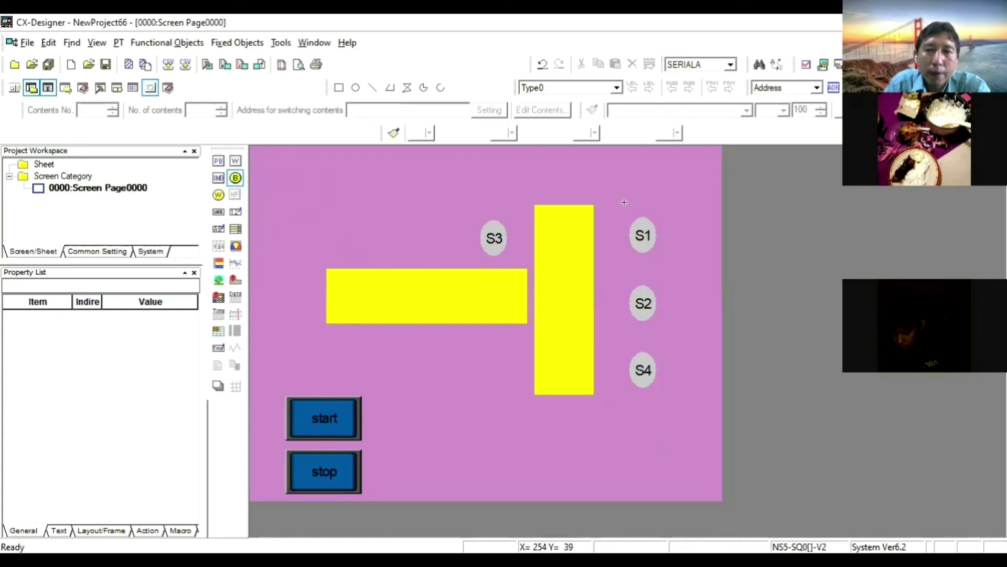
{"action": "left_click_drag", "start_coordinate": [614, 203], "coordinate": [676, 404]}
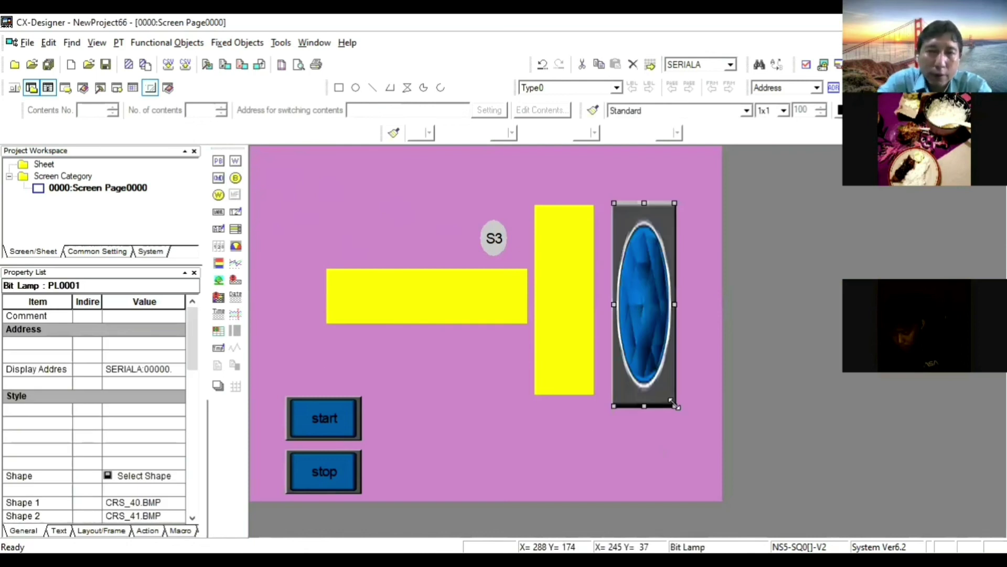
{"action": "key", "text": "Delete"}
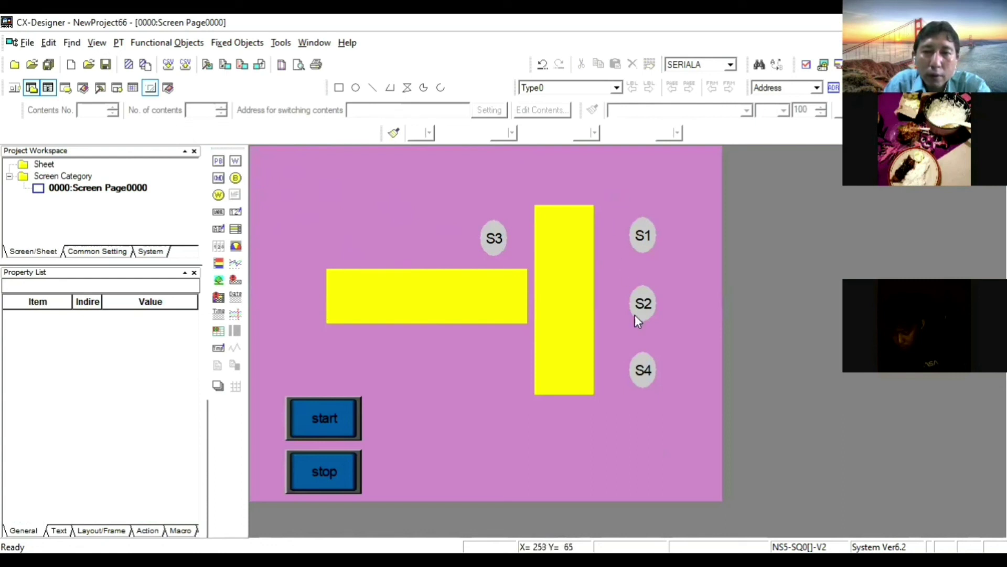
Step: Move the S1, S2 and S4 buttons together closer to the vertical bit lamp
{"action": "left_click_drag", "start_coordinate": [675, 416], "coordinate": [679, 405]}
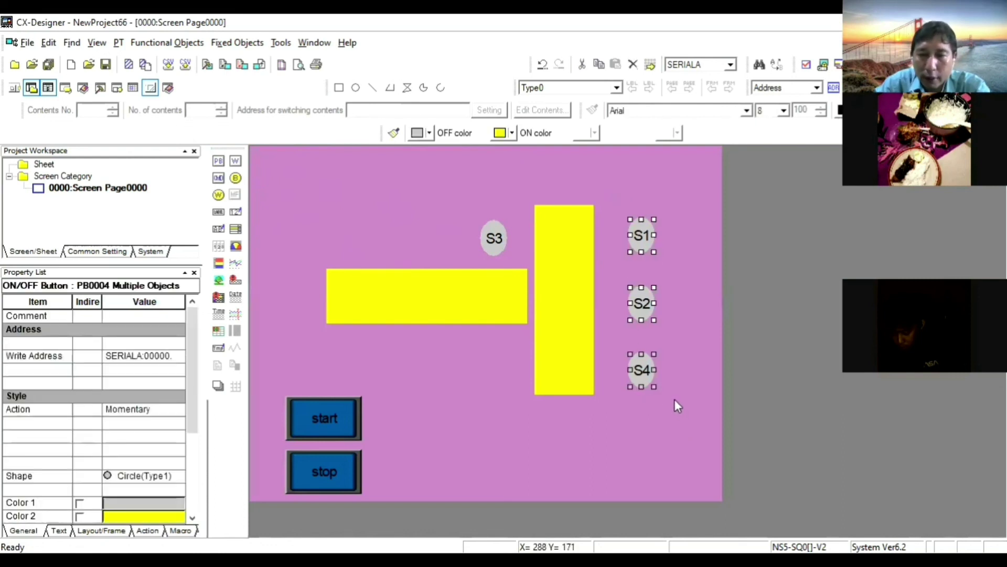
{"action": "key", "text": "Left"}
{"action": "key", "text": "Left"}
{"action": "key", "text": "Left"}
{"action": "key", "text": "Left"}
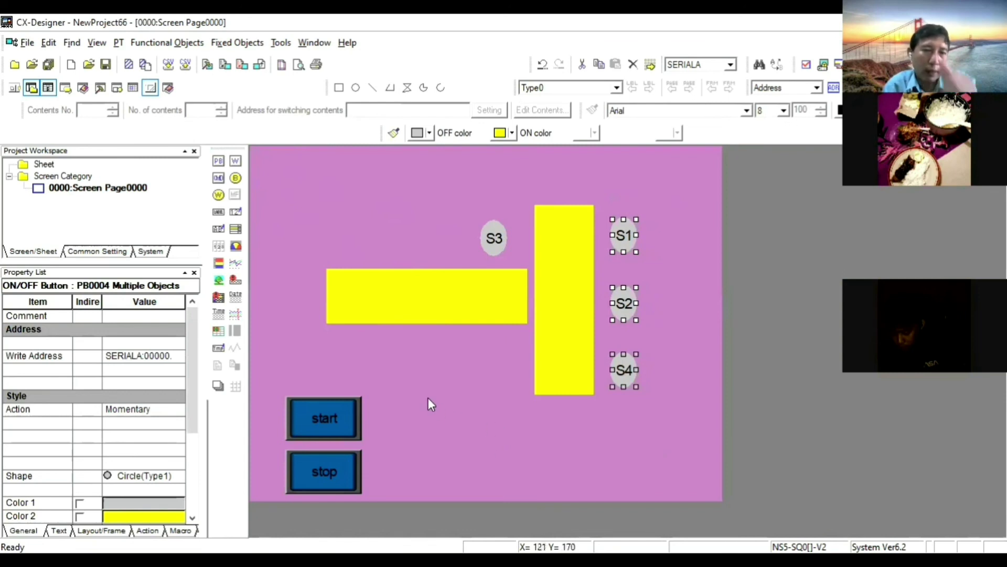
{"action": "left_click", "coordinate": [401, 363]}
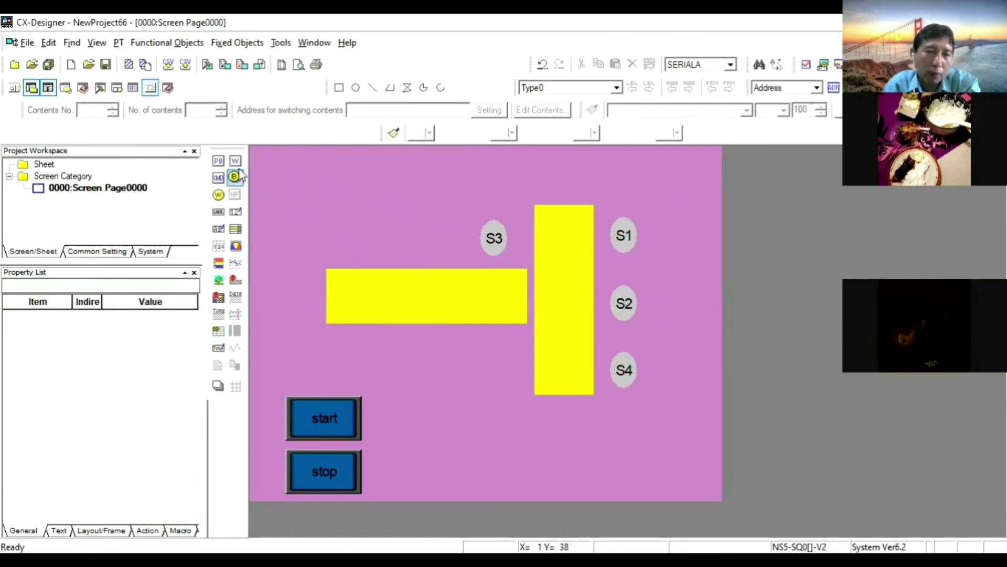
Step: Place a text label in the empty area below the horizontal bit lamp and set its text to Conveyor Buah
{"action": "left_click", "coordinate": [218, 211]}
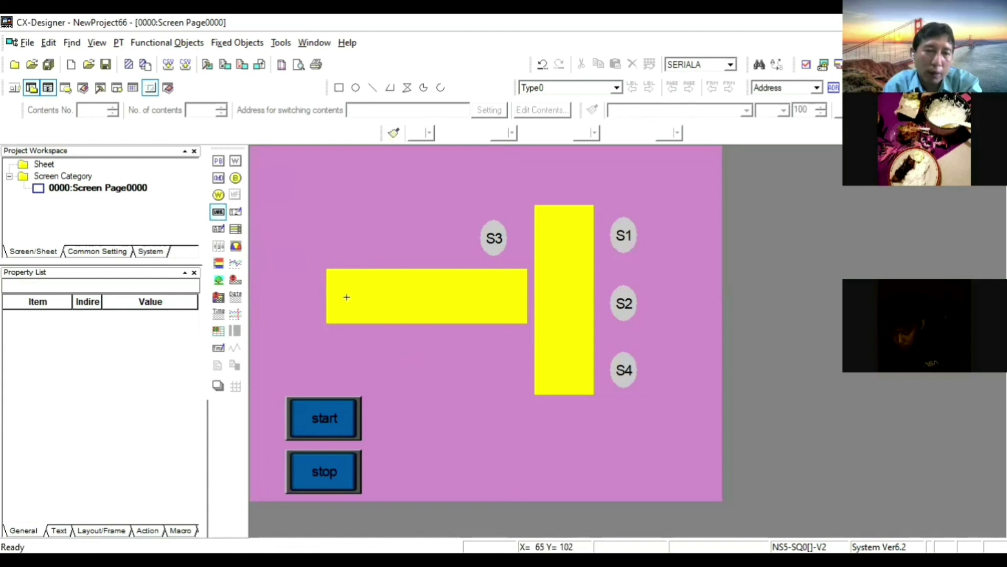
{"action": "left_click_drag", "start_coordinate": [404, 360], "coordinate": [509, 402]}
{"action": "double_click", "coordinate": [454, 385]}
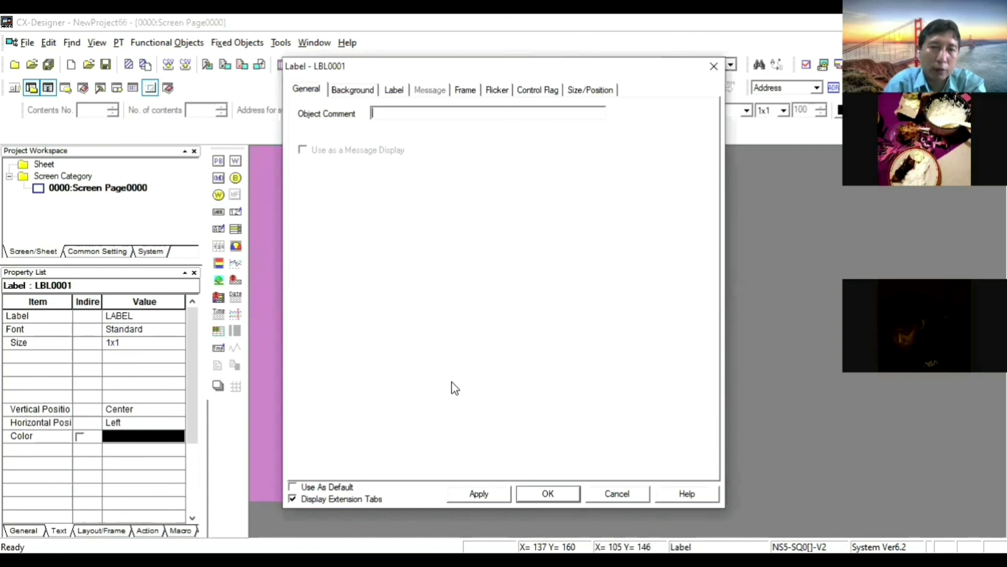
{"action": "left_click", "coordinate": [393, 89]}
{"action": "left_click_drag", "start_coordinate": [346, 152], "coordinate": [297, 157]}
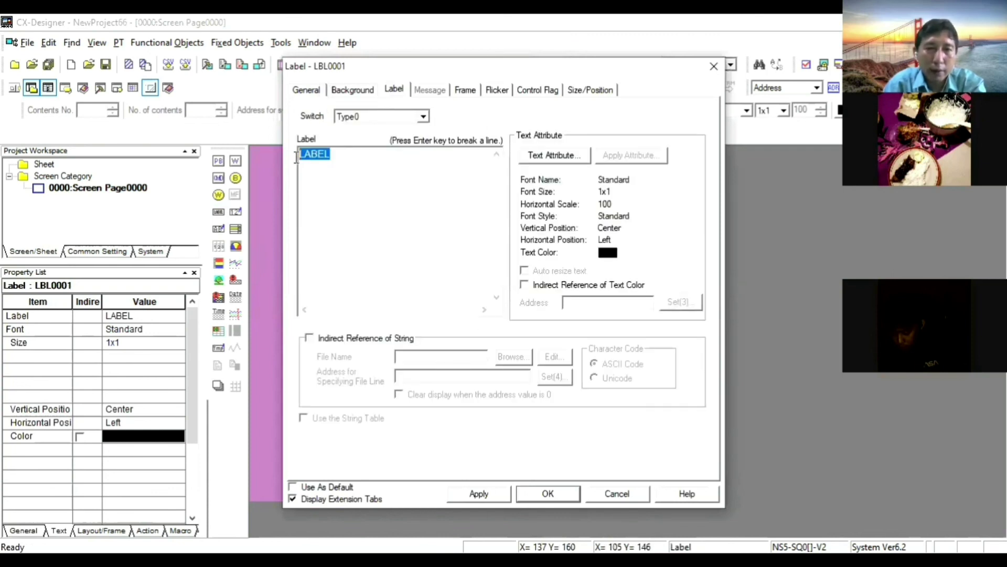
{"action": "type", "text": "Conve"}
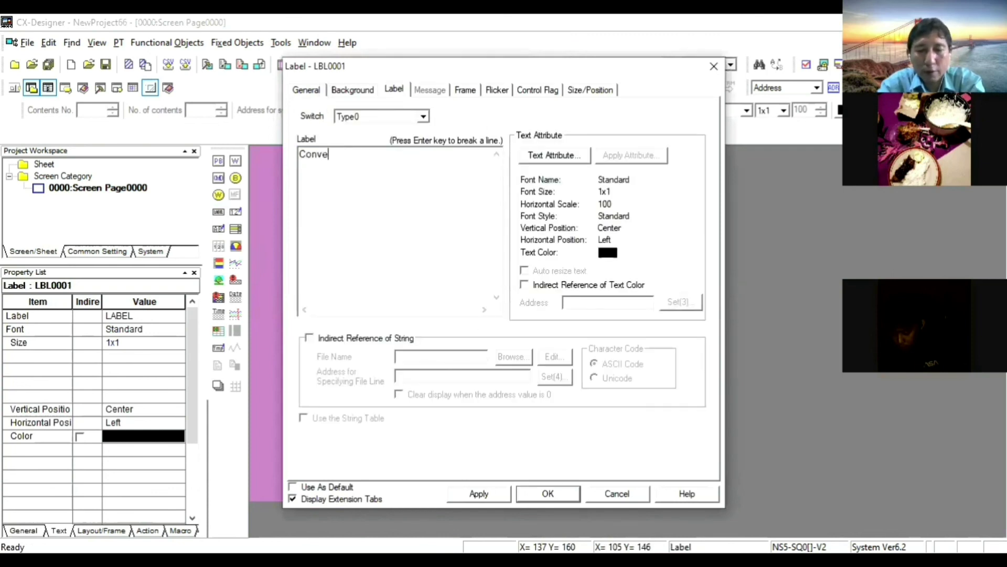
{"action": "type", "text": "yor Buah"}
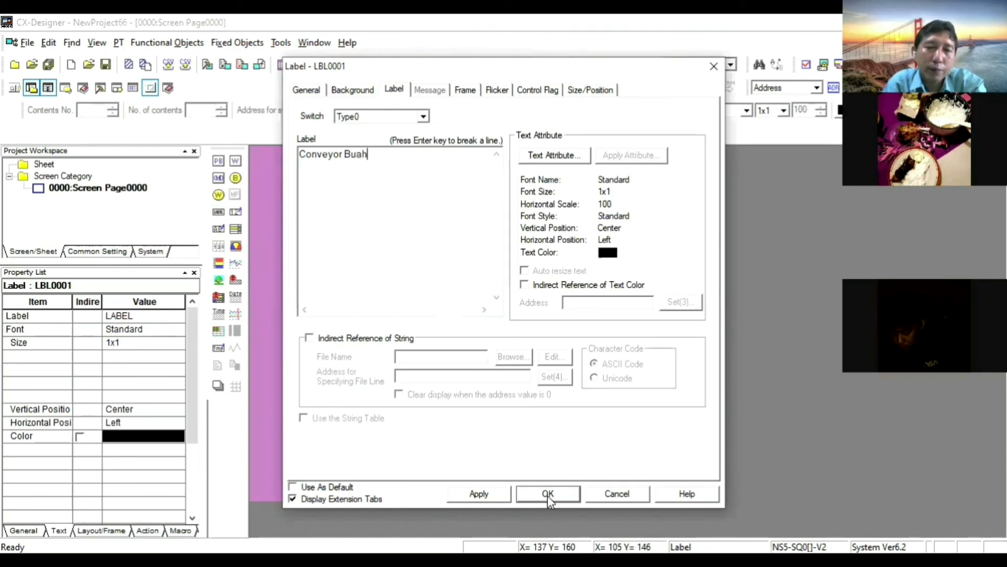
Step: Turn off the Conveyor Buah label's tile background, and widen and place it beneath the horizontal bit lamp so its full text fits
{"action": "left_click", "coordinate": [354, 92]}
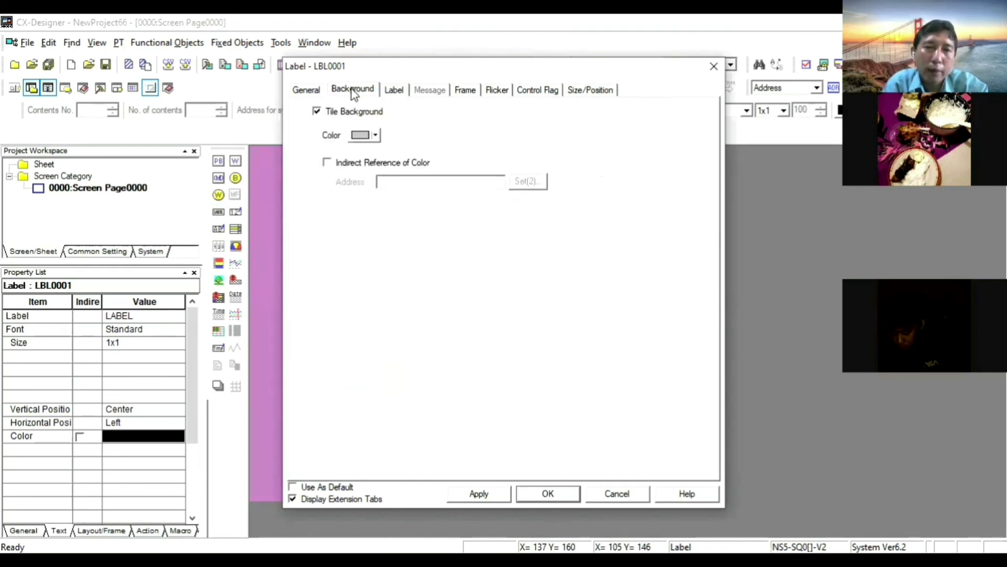
{"action": "left_click", "coordinate": [330, 112]}
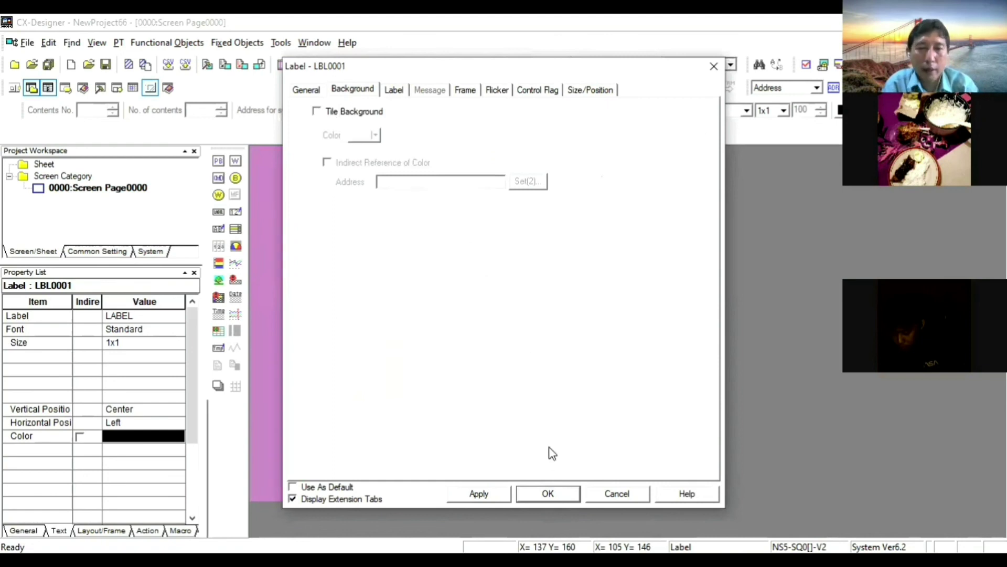
{"action": "left_click", "coordinate": [562, 499]}
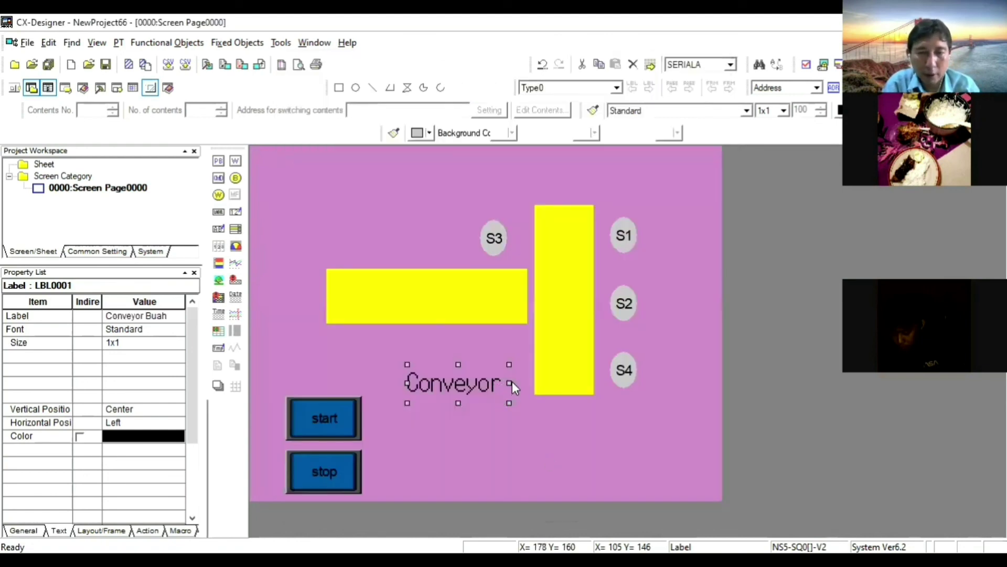
{"action": "left_click_drag", "start_coordinate": [512, 387], "coordinate": [449, 353]}
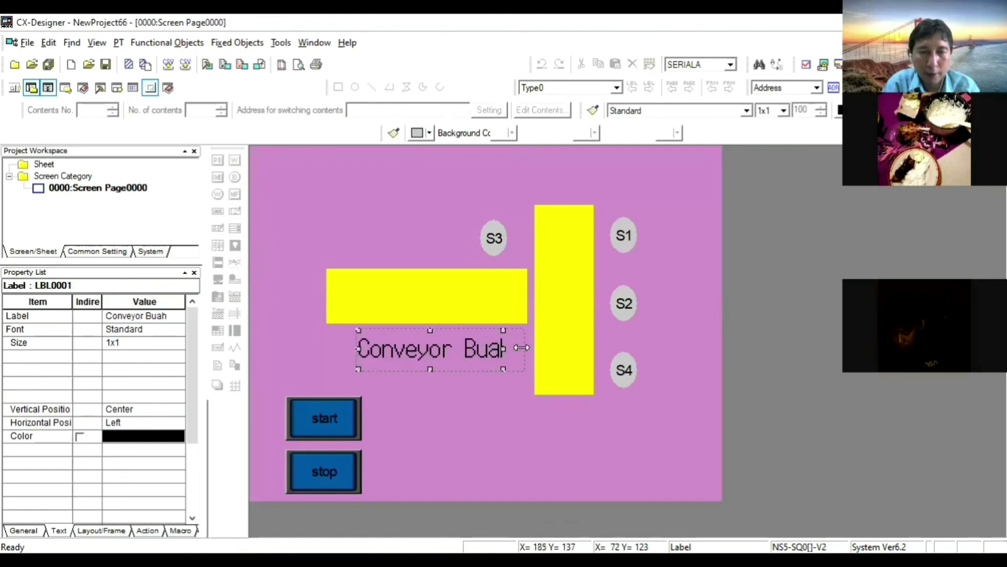
{"action": "left_click_drag", "start_coordinate": [521, 347], "coordinate": [522, 349]}
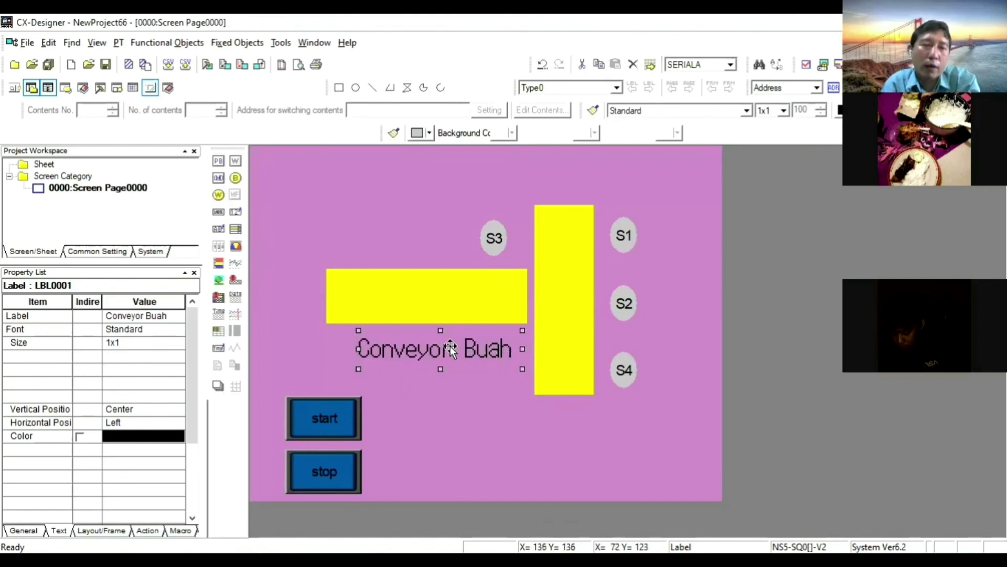
Step: Duplicate the Conveyor Buah label below the vertical bit lamp and change the copy's text to Conveyor Box
{"action": "left_click_drag", "start_coordinate": [450, 349], "coordinate": [578, 423]}
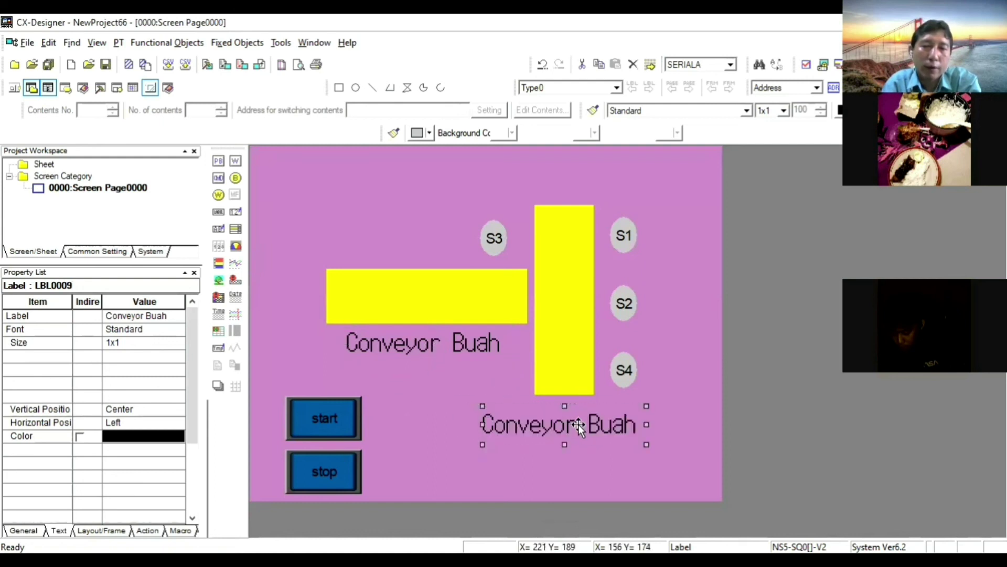
{"action": "double_click", "coordinate": [606, 429]}
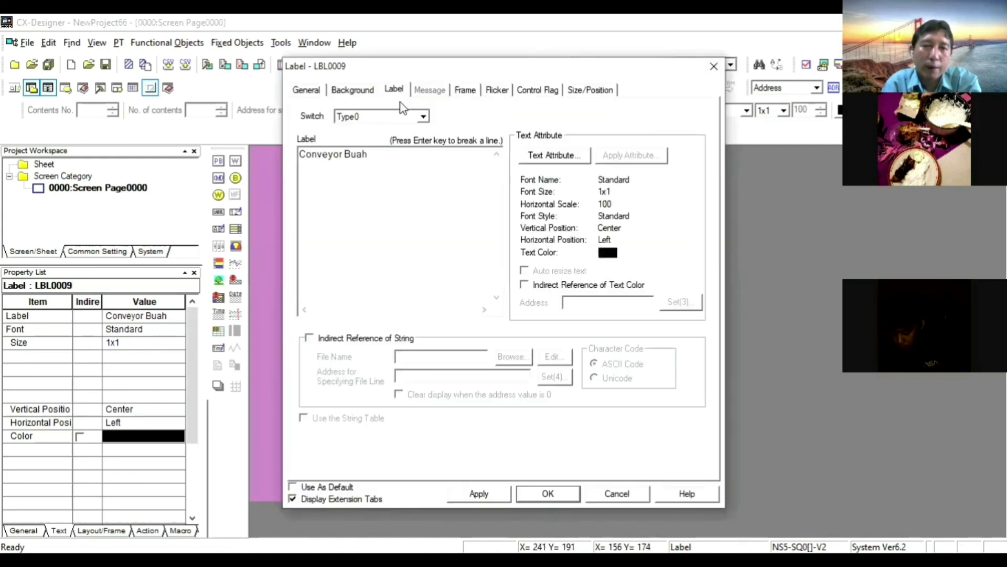
{"action": "left_click", "coordinate": [406, 157]}
{"action": "key", "text": "BackSpace"}
{"action": "key", "text": "BackSpace"}
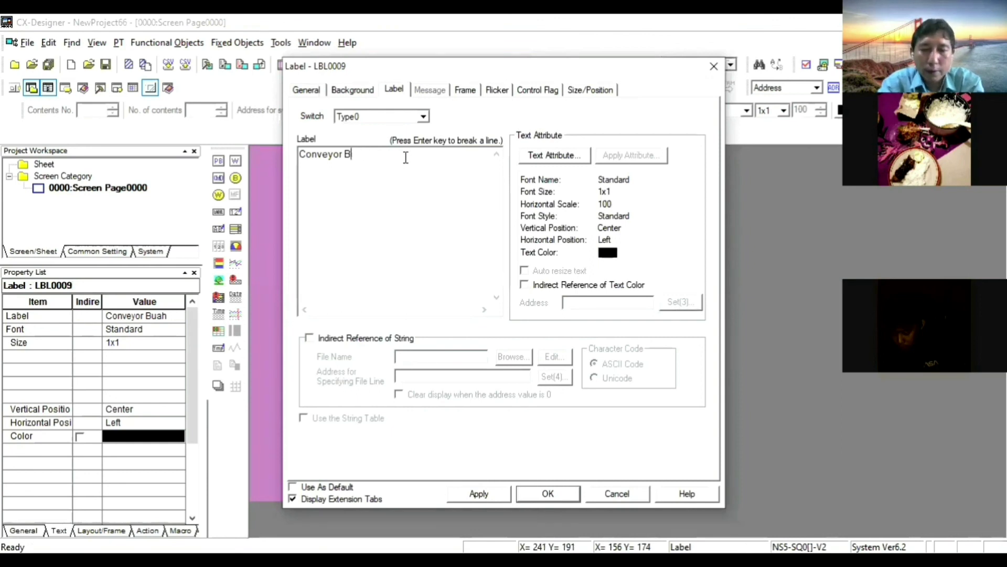
{"action": "type", "text": "ox"}
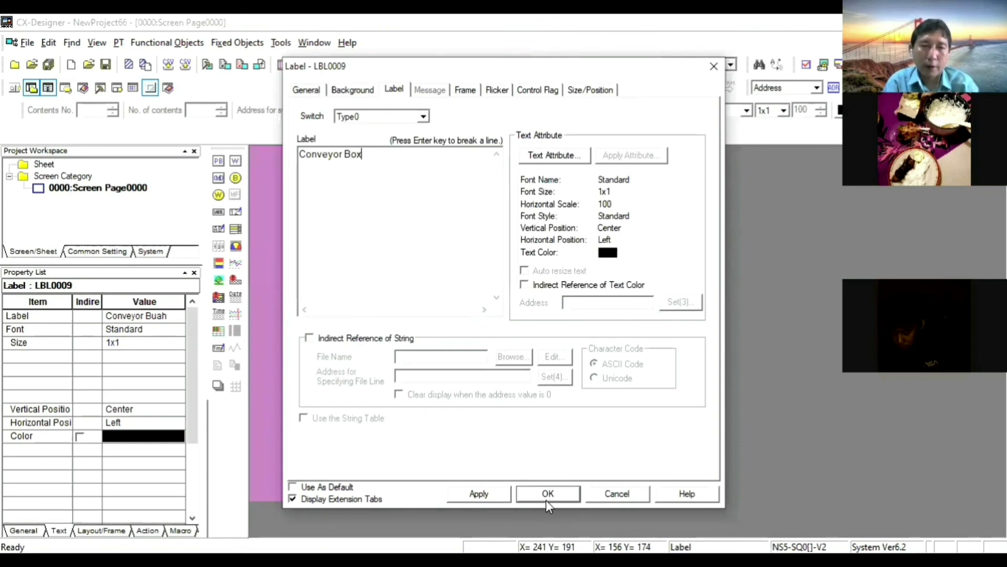
{"action": "left_click", "coordinate": [547, 498]}
{"action": "left_click", "coordinate": [586, 466]}
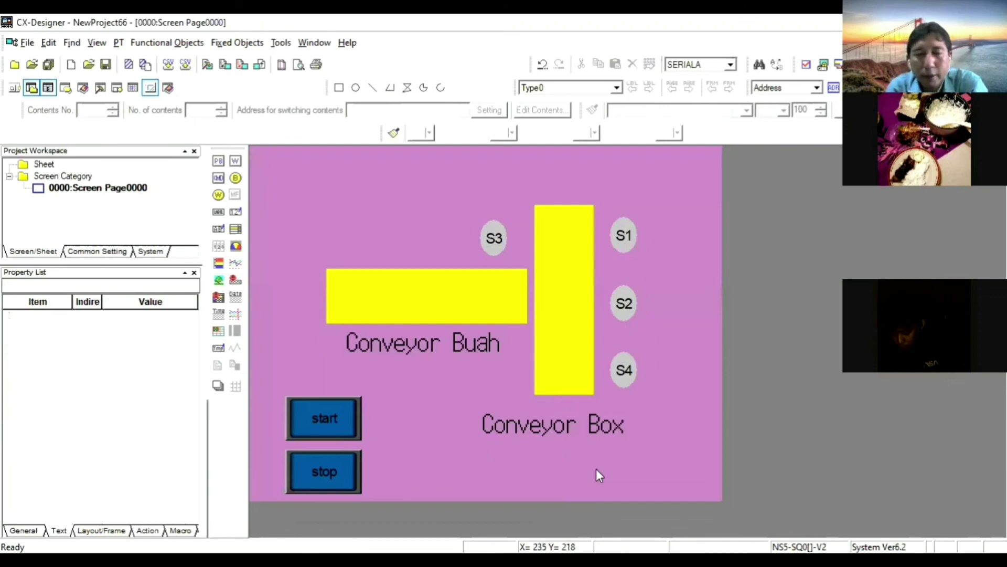
Step: Save the screen project, and switch to CX-Programmer to start the integrated simulation with the current NewProject66 file
{"action": "left_click", "coordinate": [47, 64]}
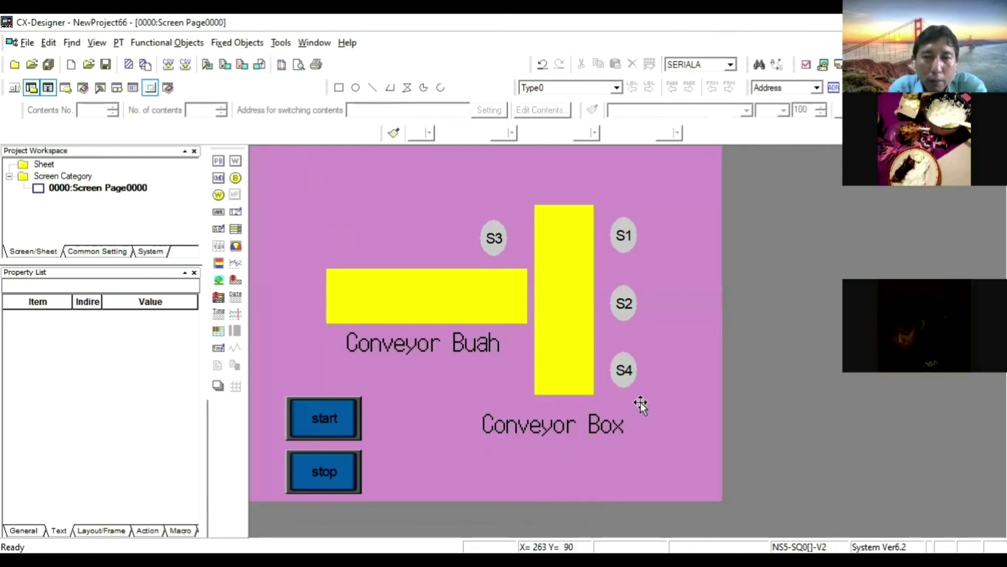
{"action": "key", "text": "alt+Tab"}
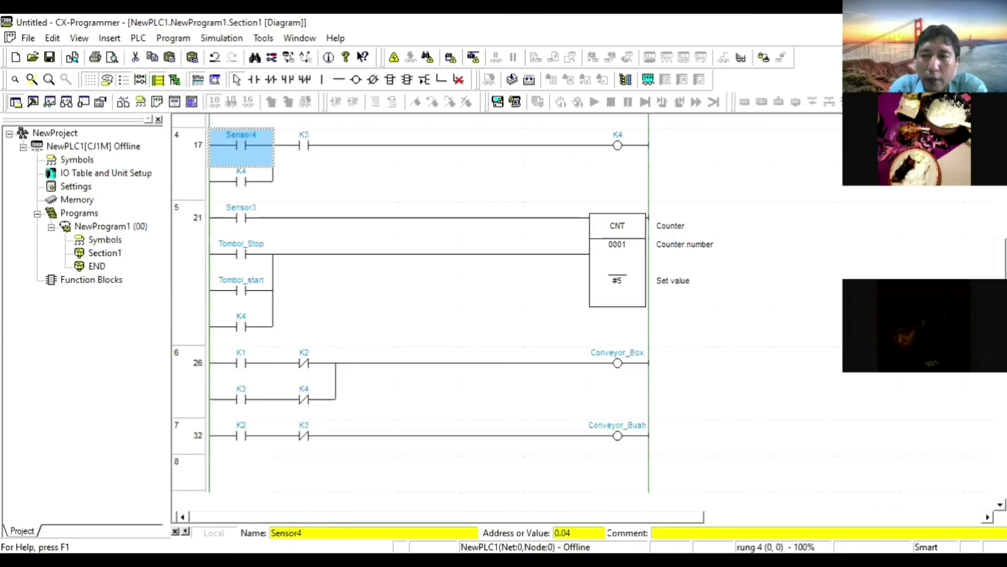
{"action": "left_click", "coordinate": [221, 38]}
{"action": "left_click", "coordinate": [262, 52]}
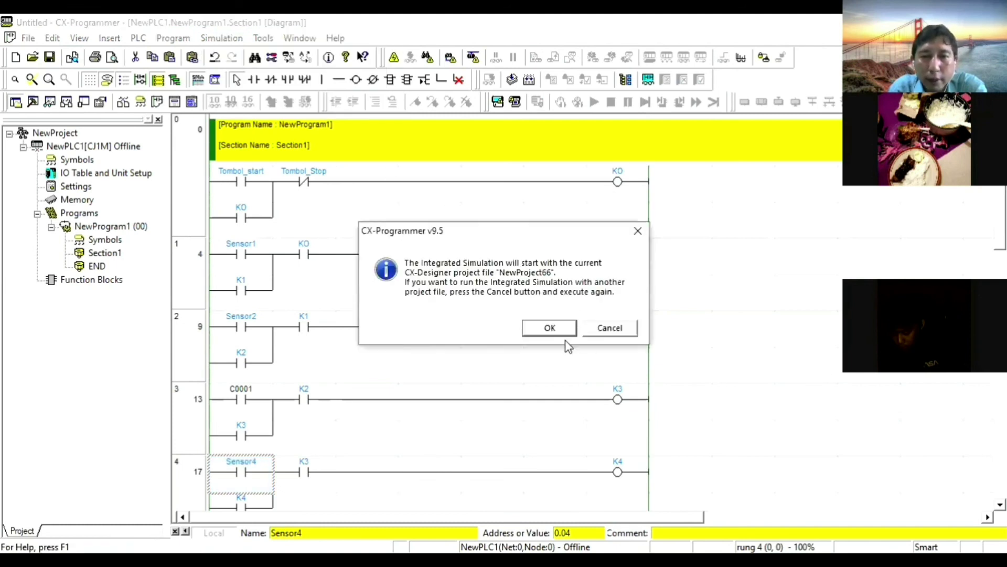
{"action": "left_click", "coordinate": [549, 328]}
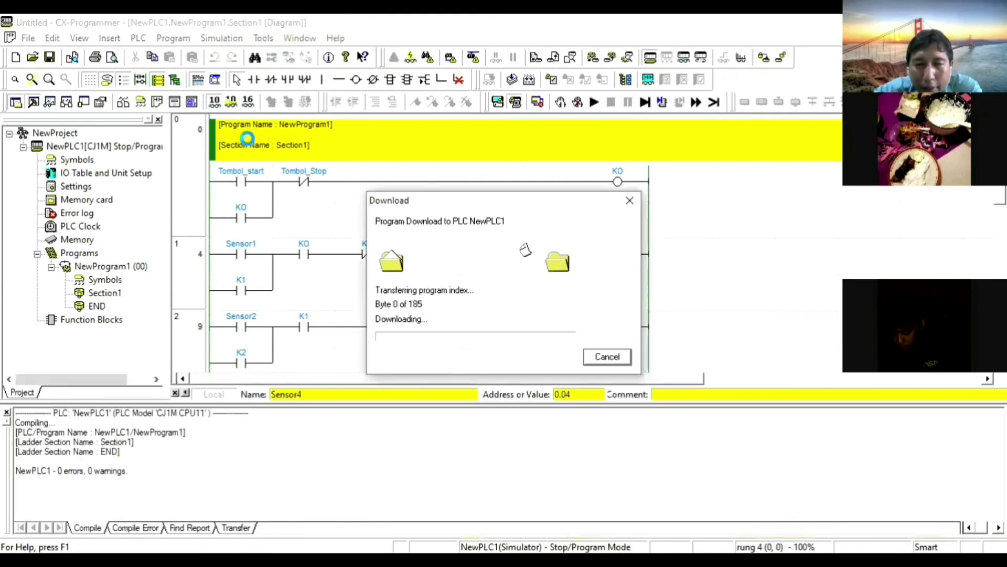
{"action": "left_click", "coordinate": [7, 413]}
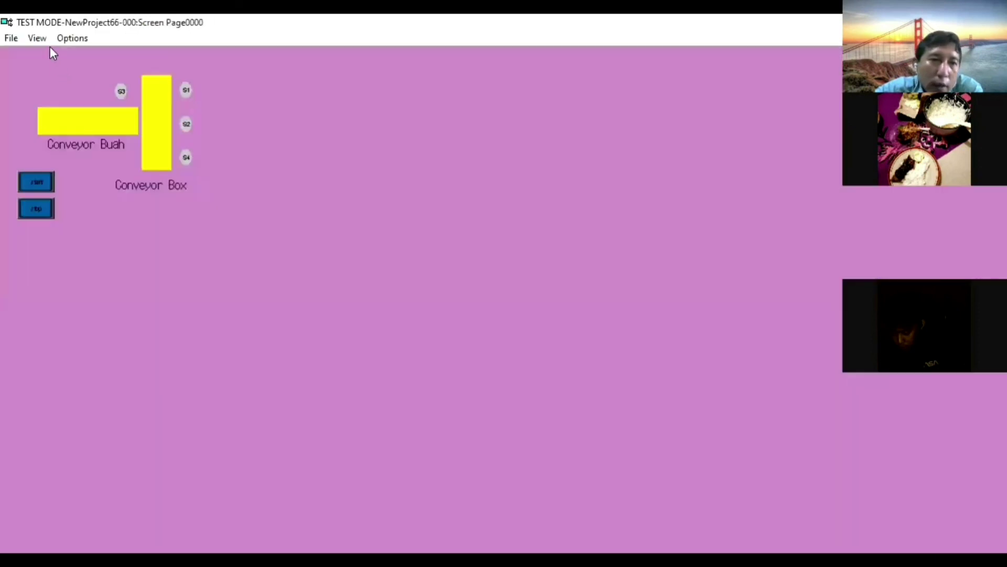
Step: Set the test mode screen's zoom to 200%
{"action": "left_click", "coordinate": [38, 39]}
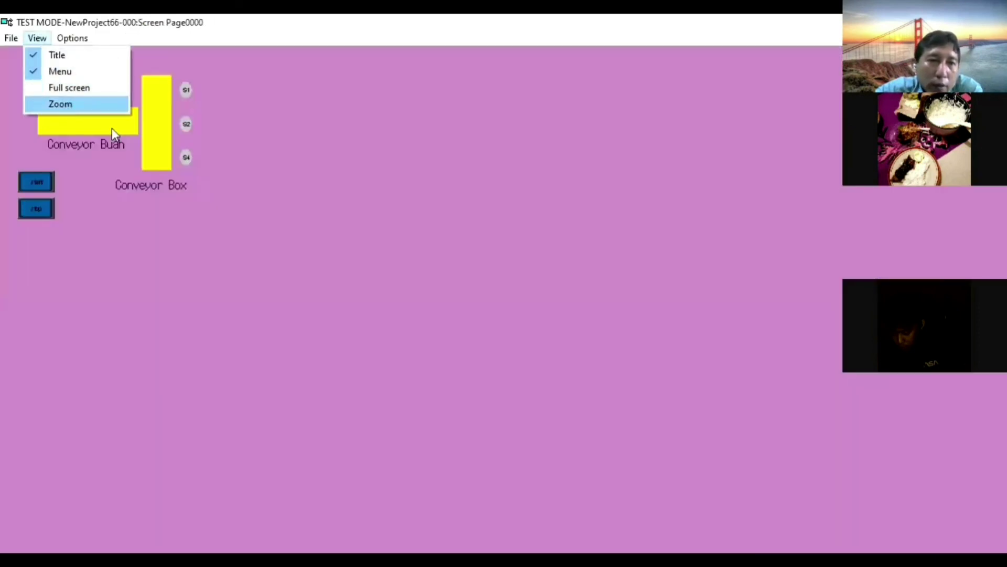
{"action": "left_click", "coordinate": [95, 104]}
{"action": "left_click", "coordinate": [46, 154]}
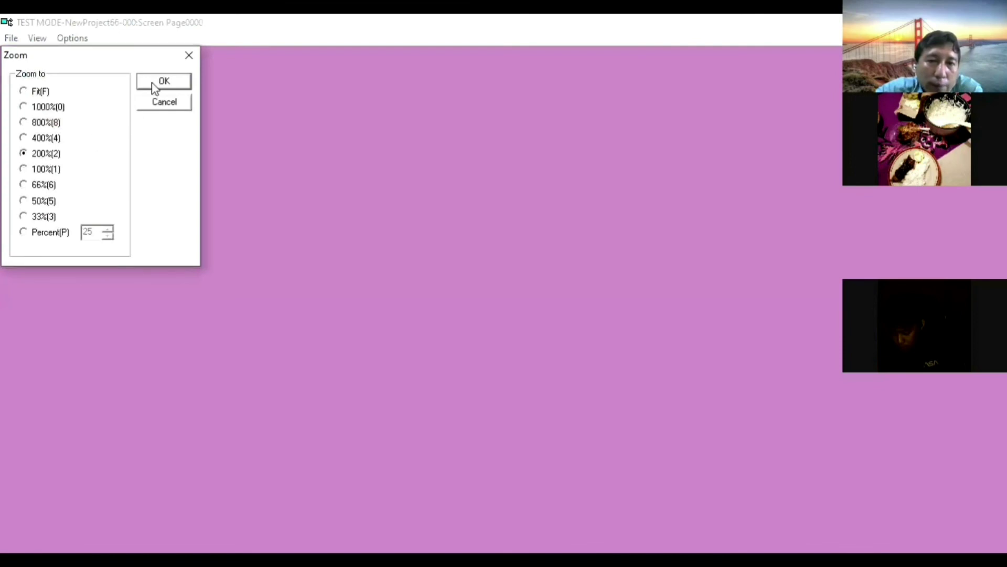
{"action": "key", "text": "Return"}
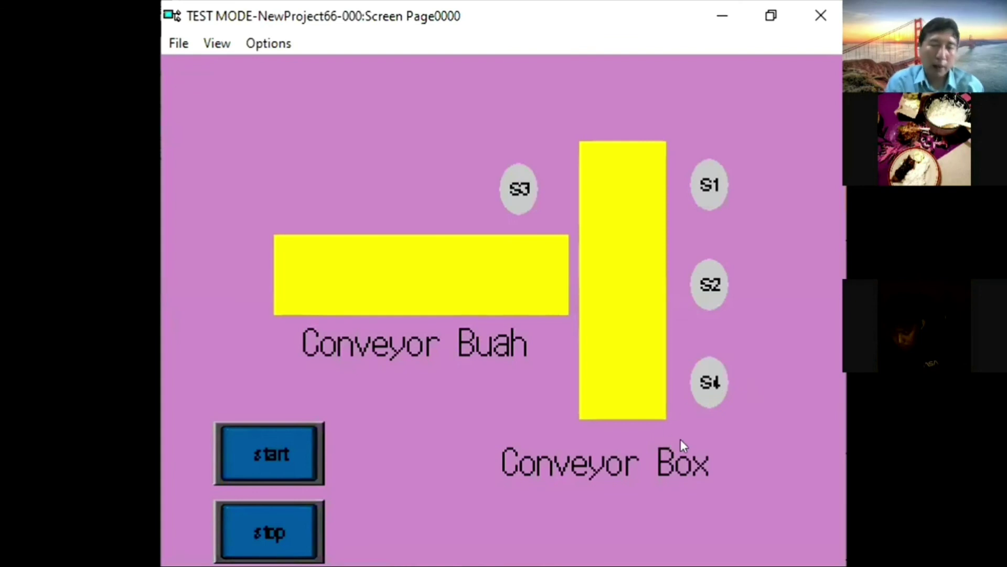
Step: Test how both conveyor lamps respond to the start button, and exit the test mode session
{"action": "left_click", "coordinate": [284, 459]}
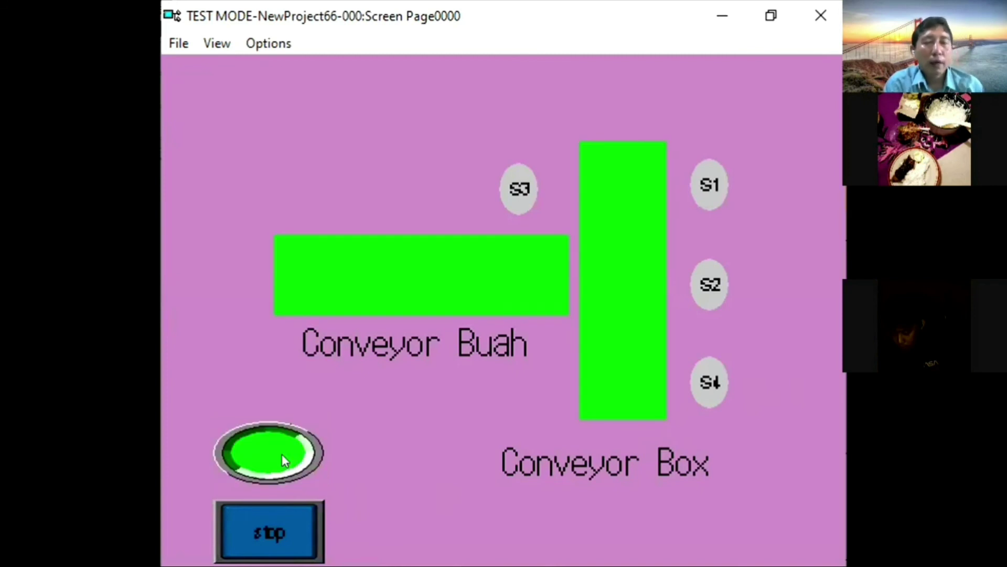
{"action": "left_click", "coordinate": [281, 454]}
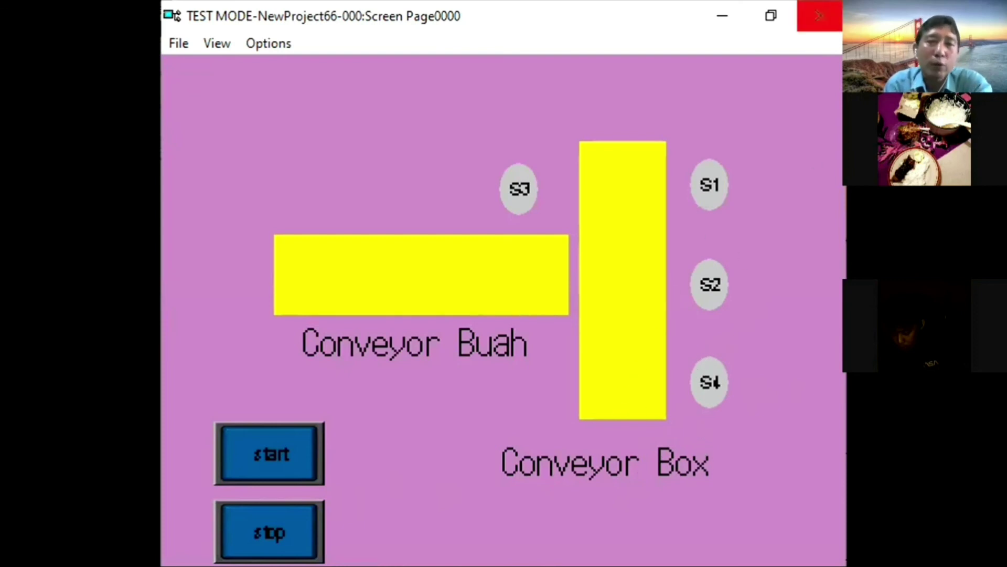
{"action": "left_click", "coordinate": [821, 16]}
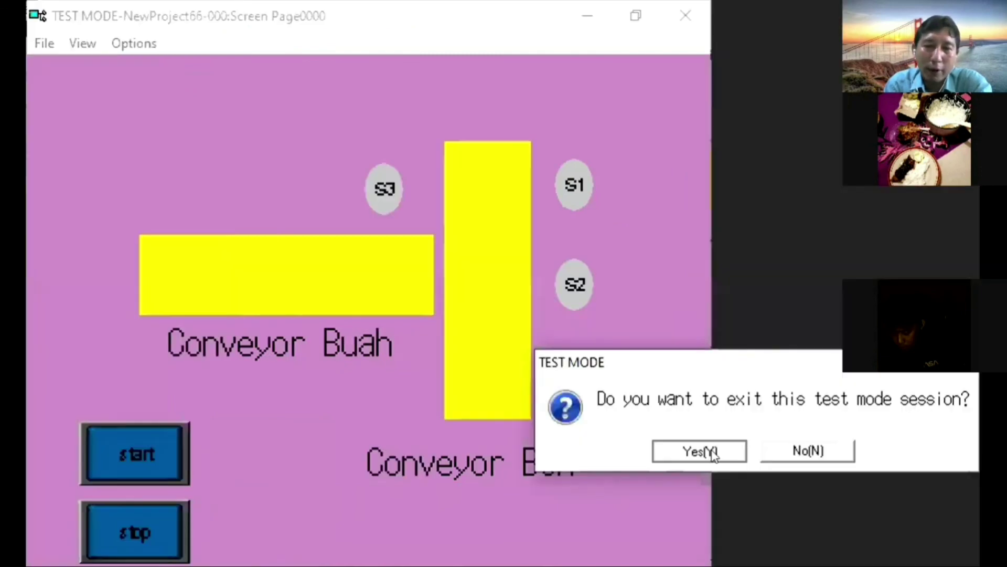
{"action": "left_click", "coordinate": [808, 450]}
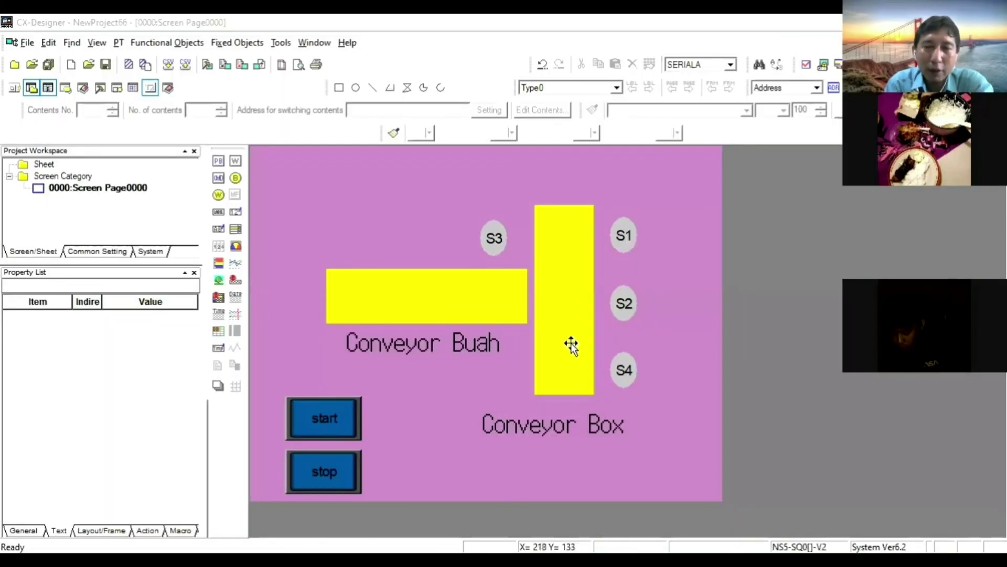
Step: Set the vertical Conveyor Box bit lamp's display address to SERIALA:00001.00
{"action": "double_click", "coordinate": [571, 346]}
{"action": "left_click", "coordinate": [418, 164]}
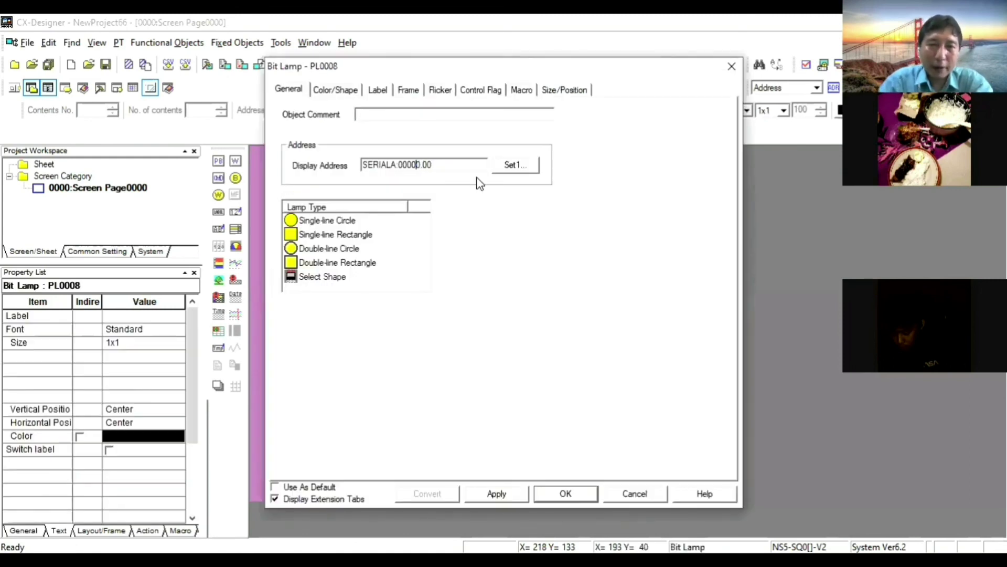
{"action": "key", "text": "Delete"}
{"action": "type", "text": "1"}
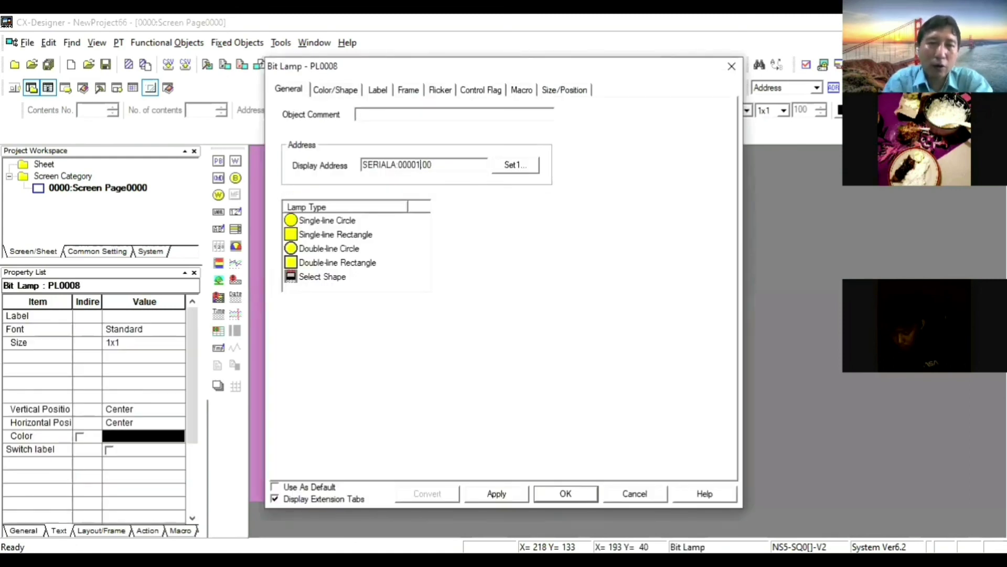
{"action": "left_click", "coordinate": [572, 494]}
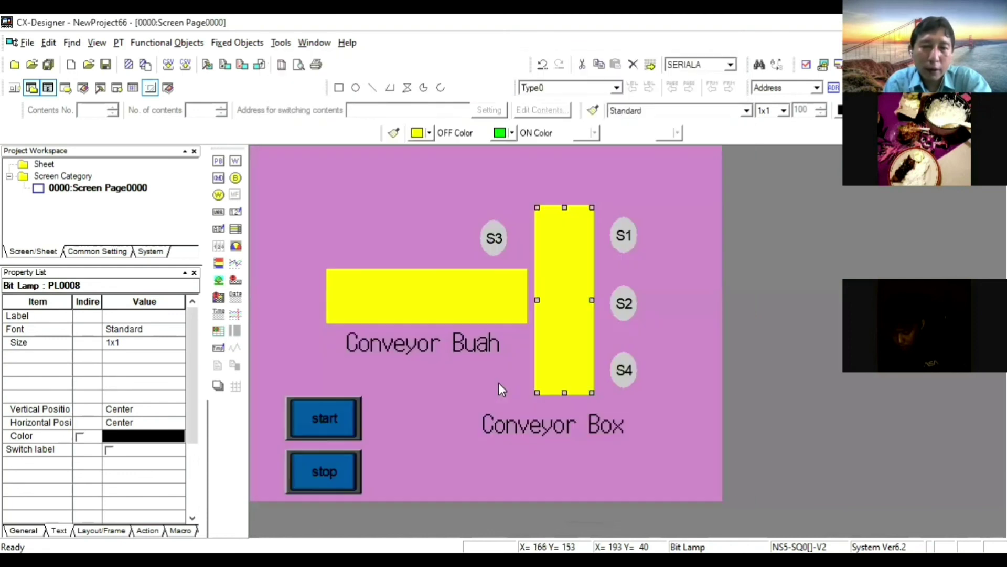
Step: Set the horizontal Conveyor Buah bit lamp's display address to SERIALA:00001.01
{"action": "left_click", "coordinate": [439, 304]}
{"action": "double_click", "coordinate": [439, 304]}
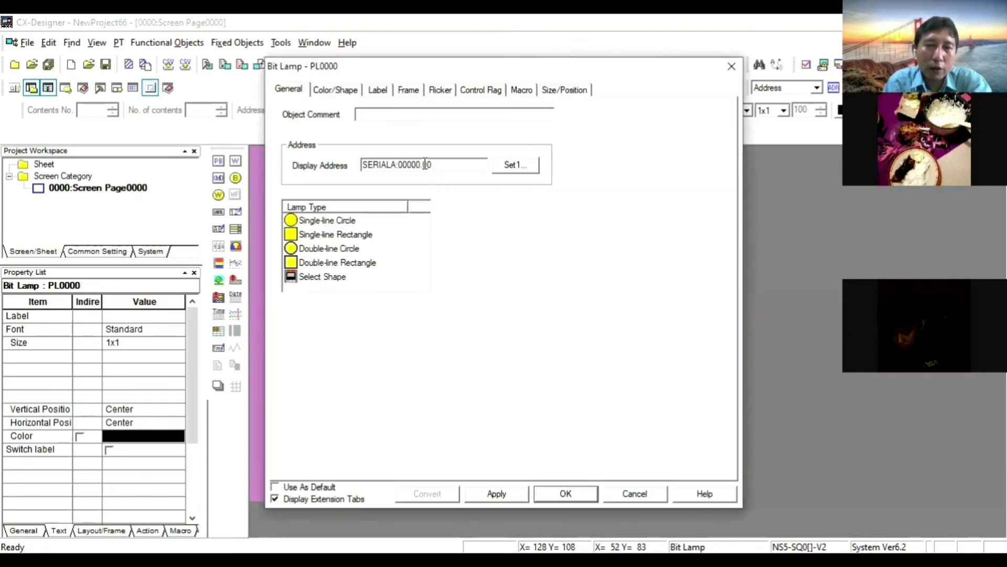
{"action": "left_click", "coordinate": [421, 169]}
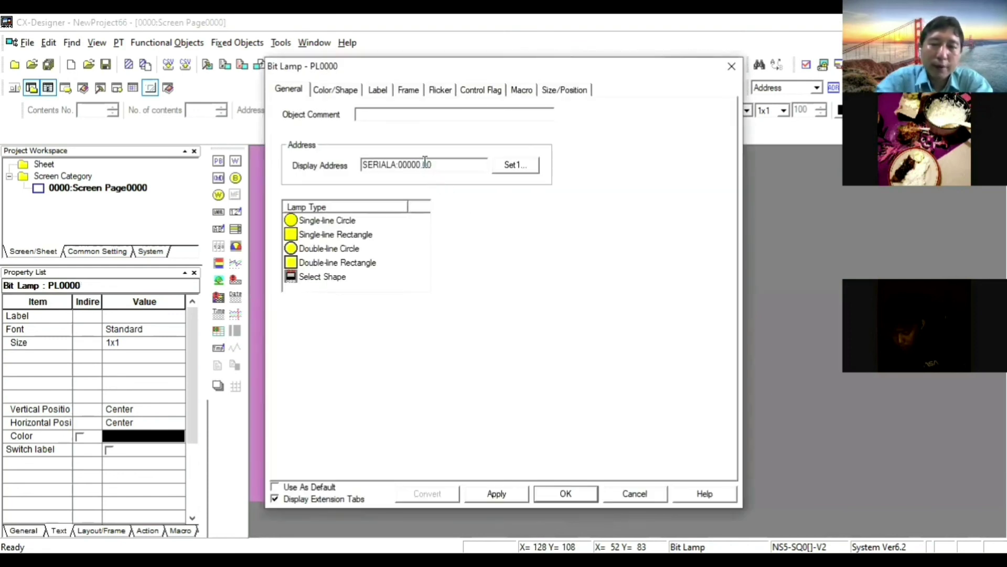
{"action": "key", "text": "Delete"}
{"action": "type", "text": "1"}
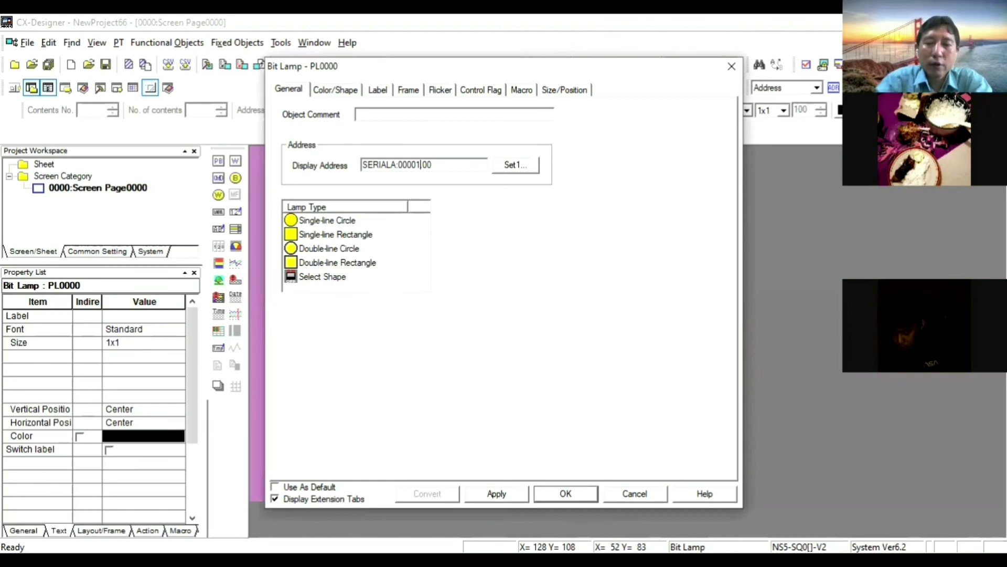
{"action": "left_click", "coordinate": [430, 164]}
{"action": "key", "text": "Delete"}
{"action": "type", "text": "1"}
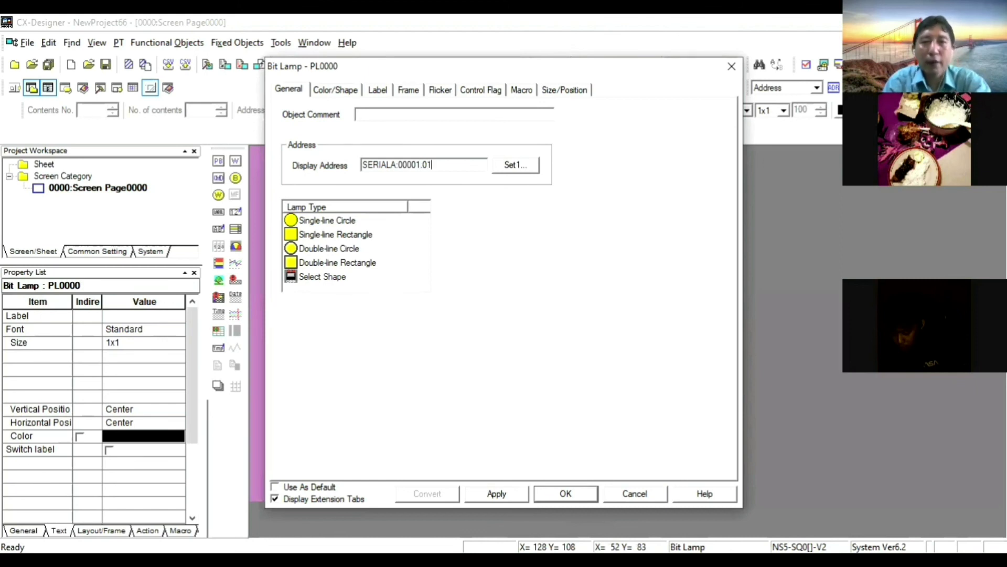
{"action": "left_click", "coordinate": [574, 496]}
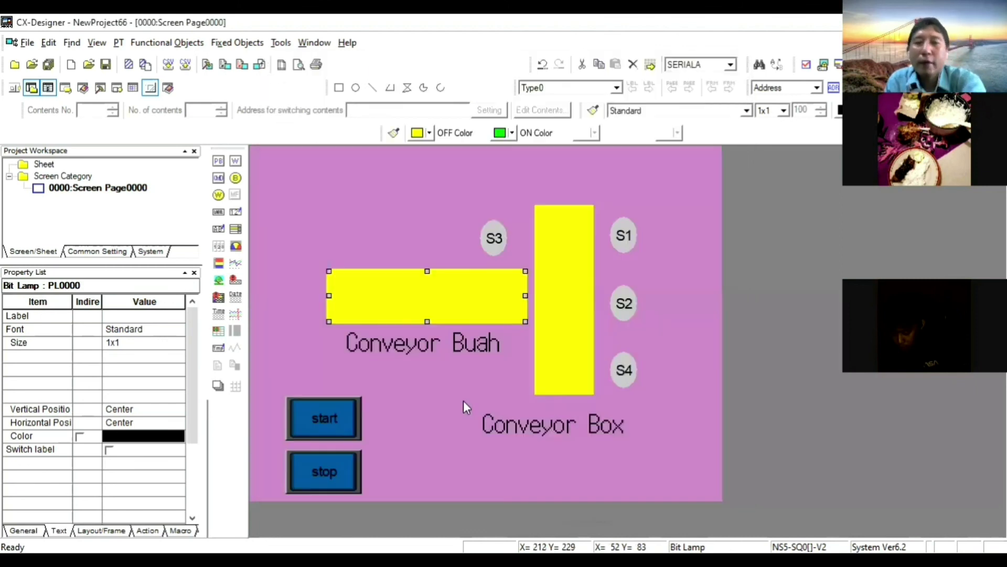
Step: Save the HMI project, switch to CX-Programmer and take the PLC offline from the simulator
{"action": "left_click", "coordinate": [49, 65]}
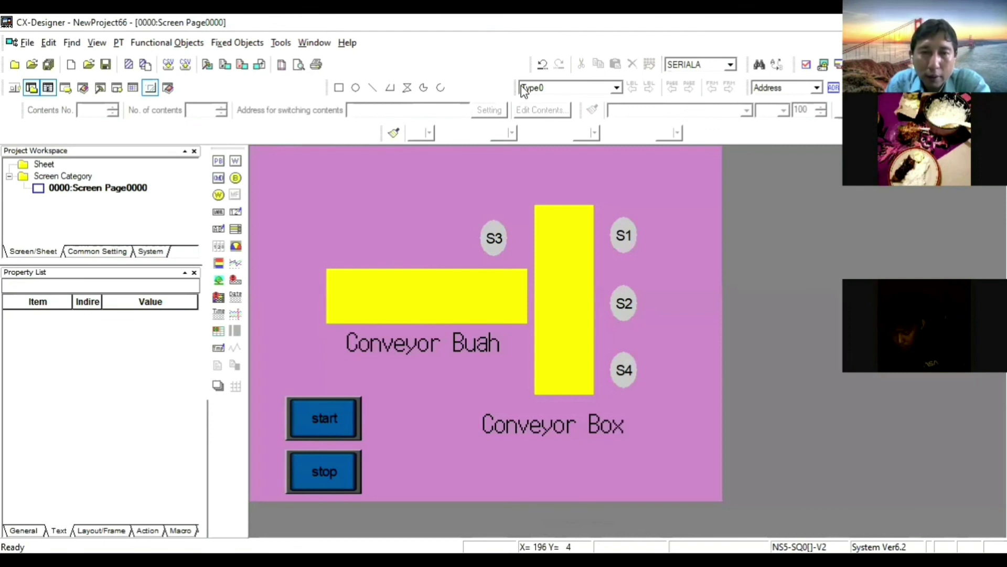
{"action": "key", "text": "alt+Tab"}
{"action": "left_click", "coordinate": [222, 38]}
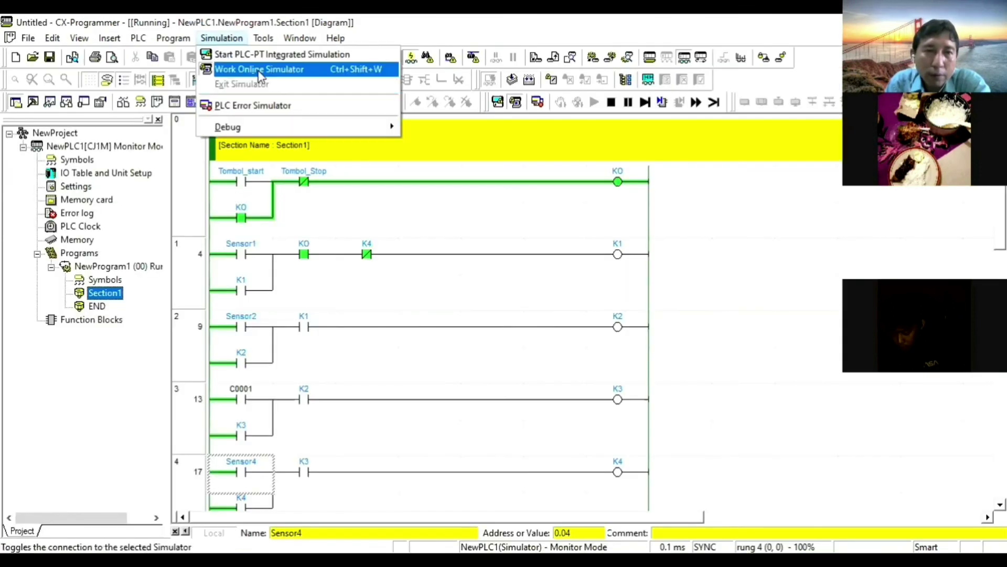
{"action": "left_click", "coordinate": [258, 68]}
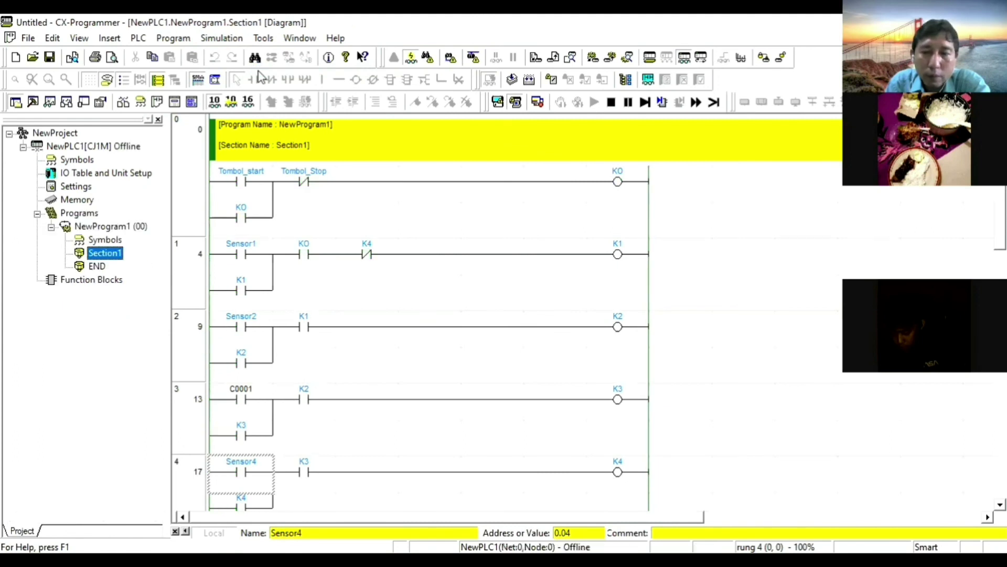
Step: Start the PLC-PT integrated simulation for the NewProject66 screen
{"action": "left_click", "coordinate": [223, 40]}
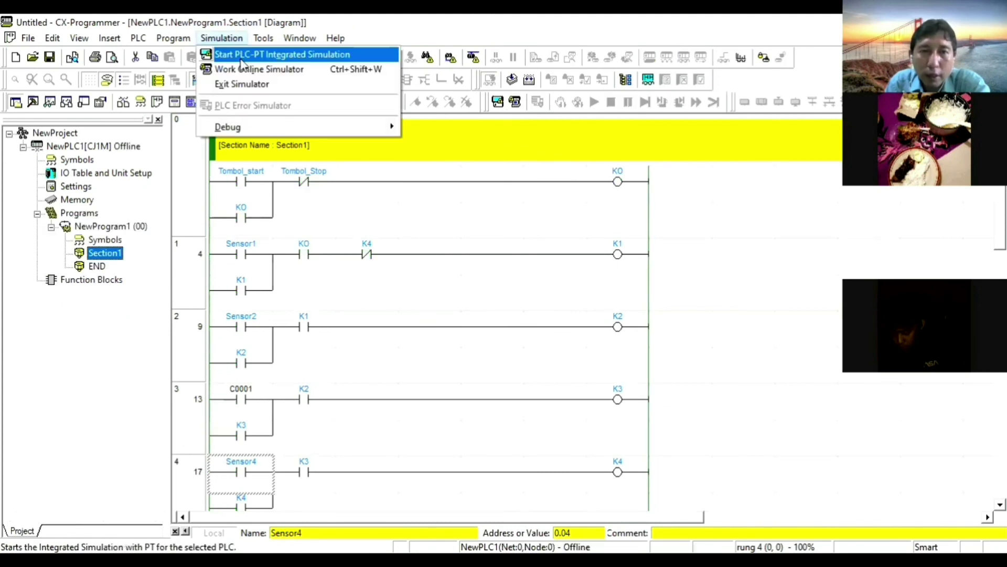
{"action": "key", "text": "Return"}
{"action": "left_click", "coordinate": [551, 328]}
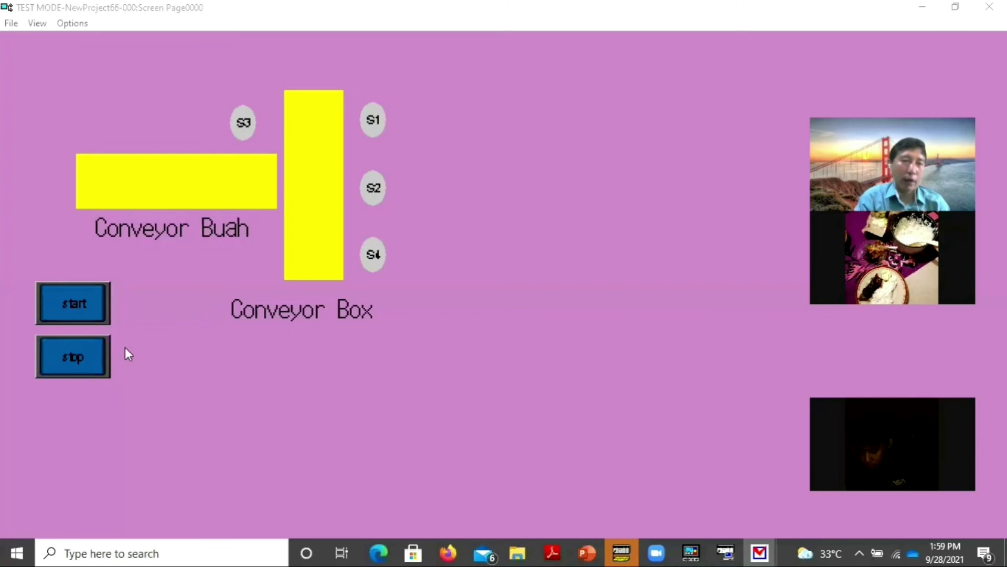
Step: Operate the start button on the test screen and trigger sensors S1 and S2
{"action": "left_click", "coordinate": [77, 299]}
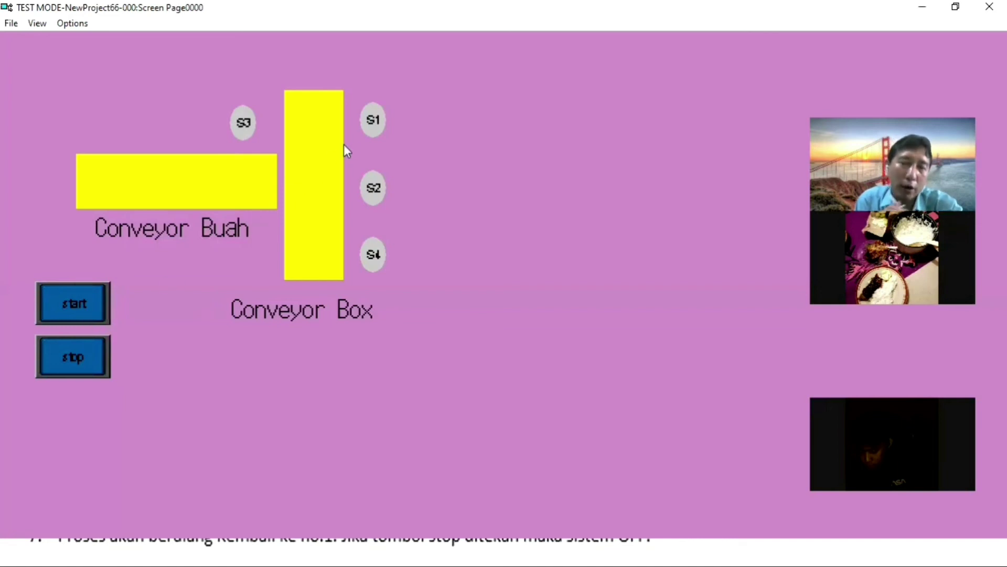
{"action": "left_click", "coordinate": [375, 122]}
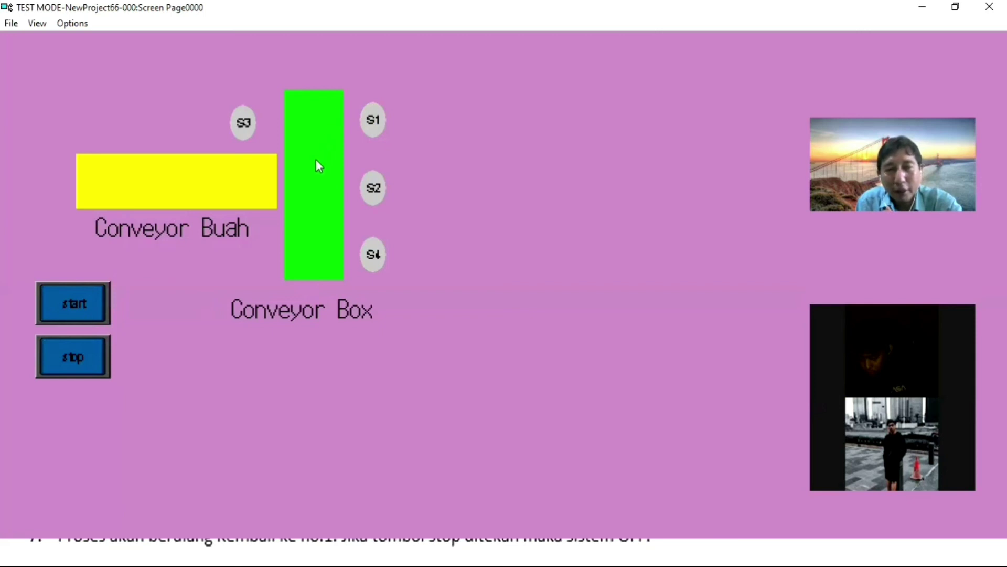
{"action": "left_click", "coordinate": [376, 191]}
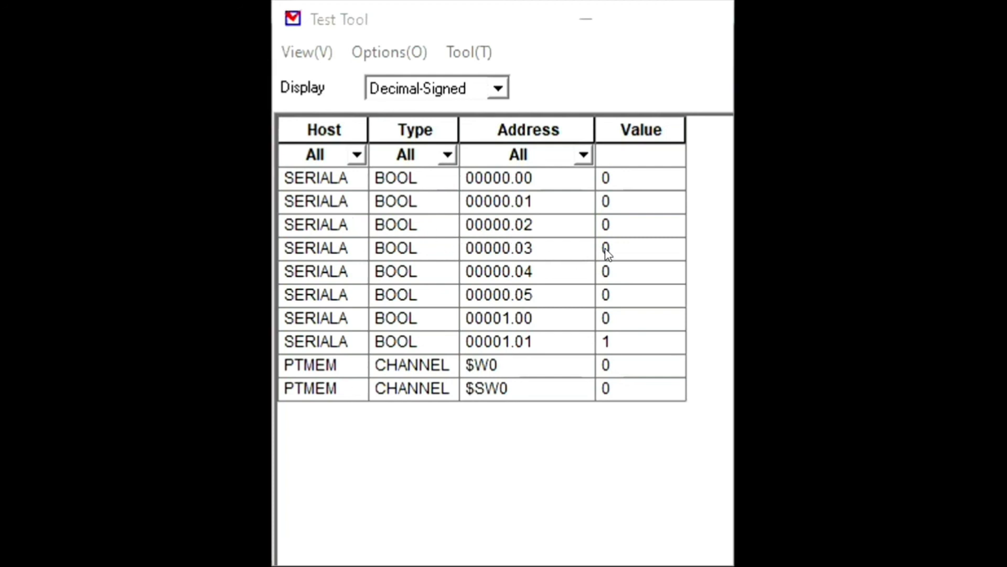
Step: Force the SERIALA bit 00000.03 to SET in the Test Tool
{"action": "left_click", "coordinate": [626, 244]}
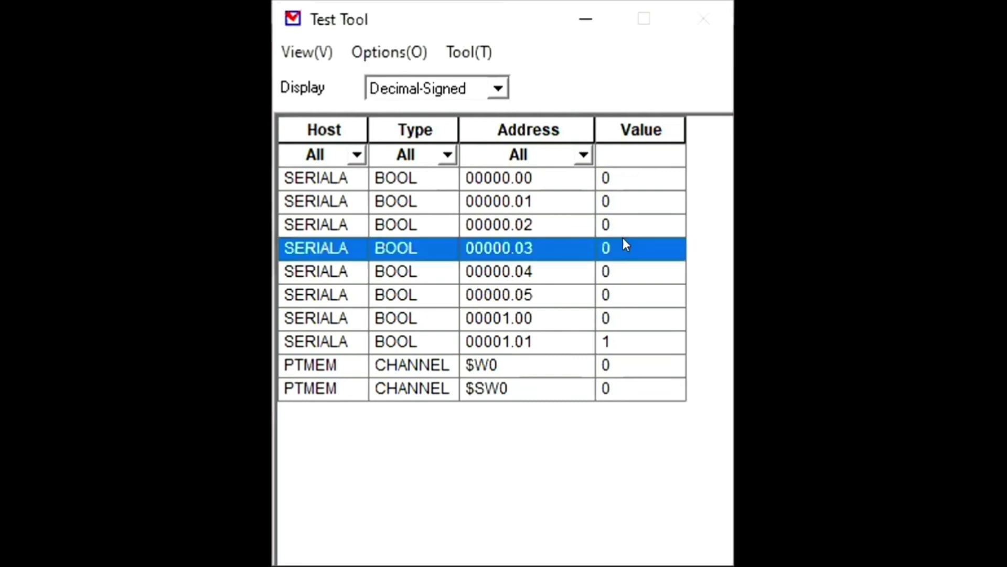
{"action": "double_click", "coordinate": [626, 245]}
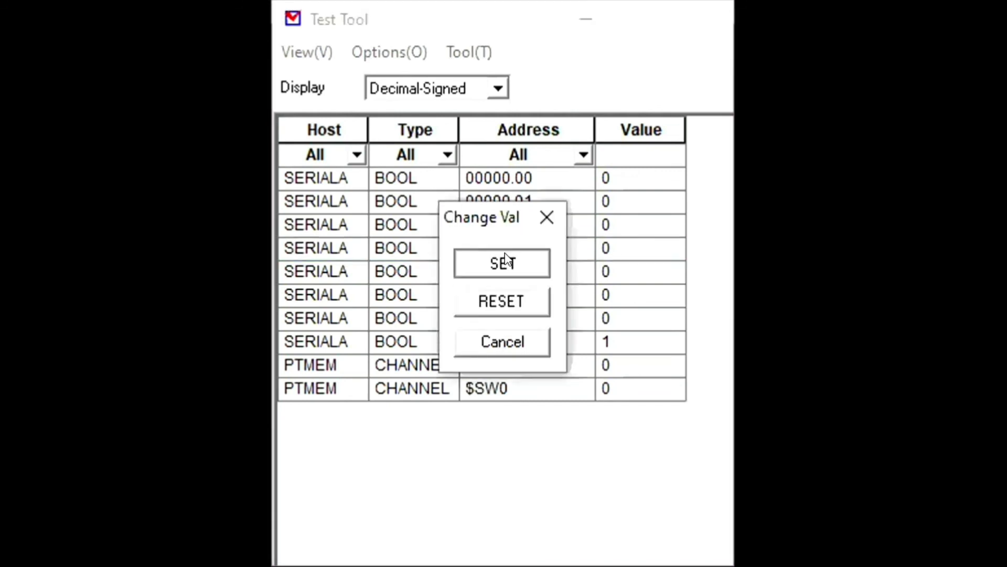
{"action": "left_click", "coordinate": [505, 257]}
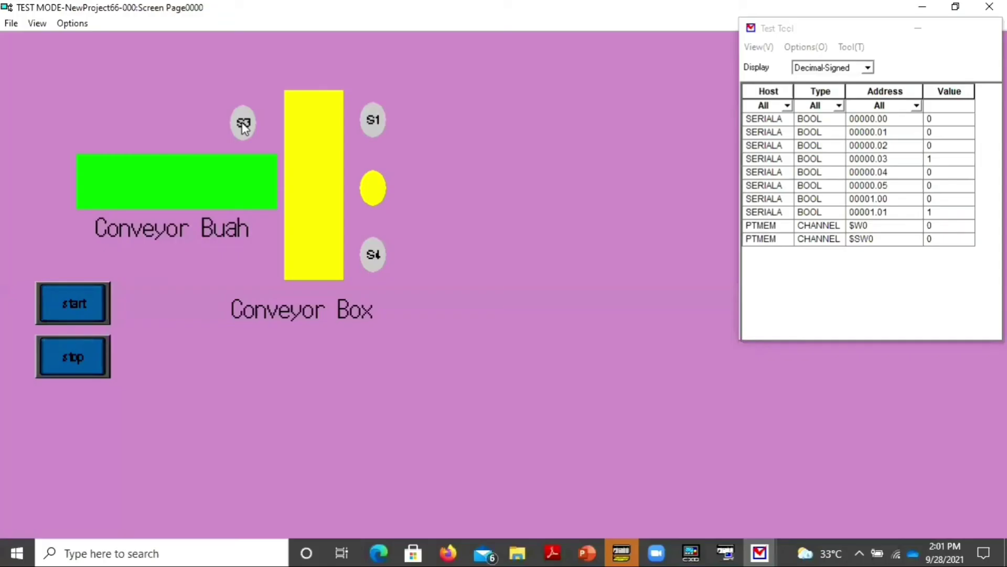
Step: Pulse sensor S3 on and off three times on the test screen
{"action": "left_click", "coordinate": [243, 125]}
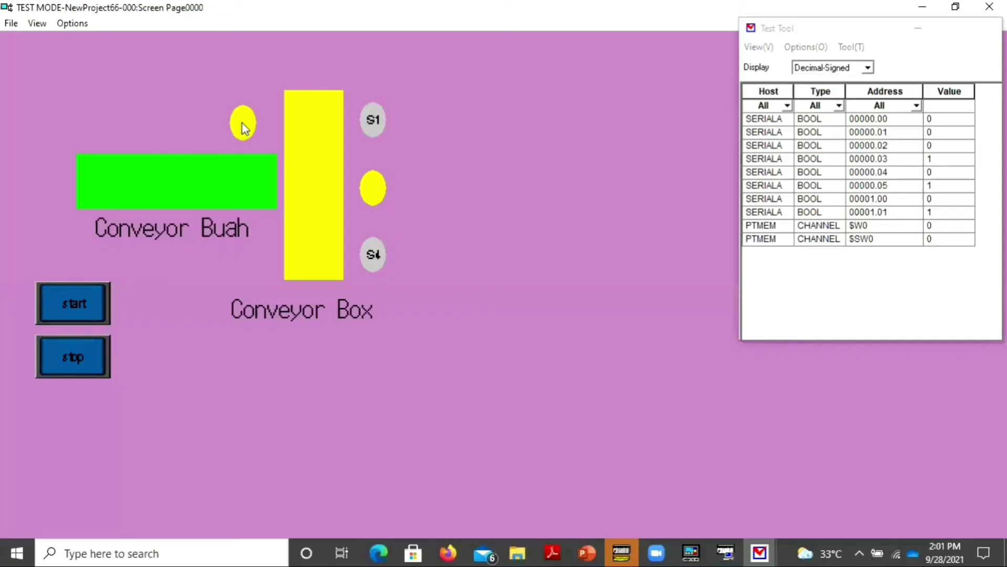
{"action": "left_click", "coordinate": [243, 125]}
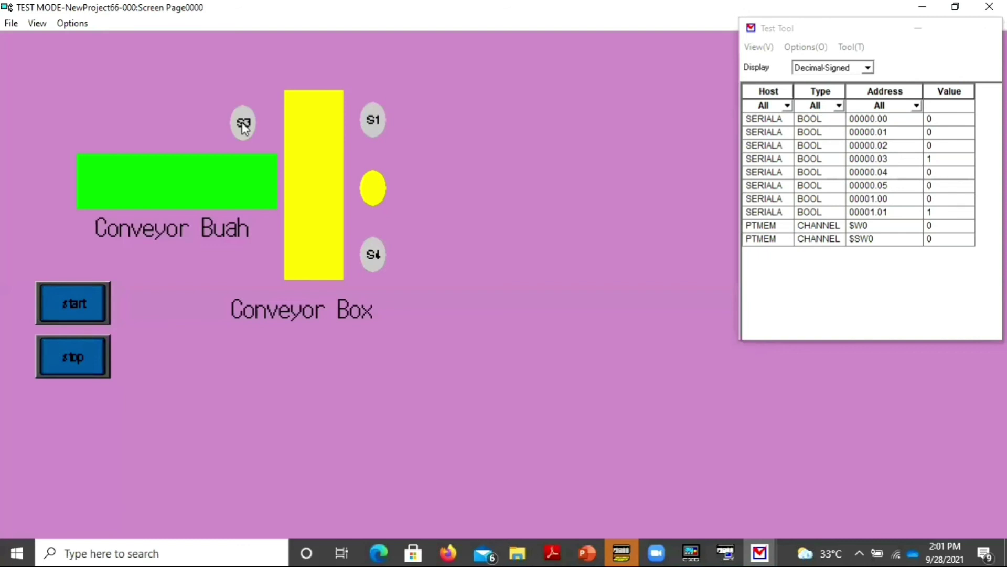
{"action": "left_click", "coordinate": [242, 125]}
{"action": "left_click", "coordinate": [243, 125]}
{"action": "left_click", "coordinate": [243, 124]}
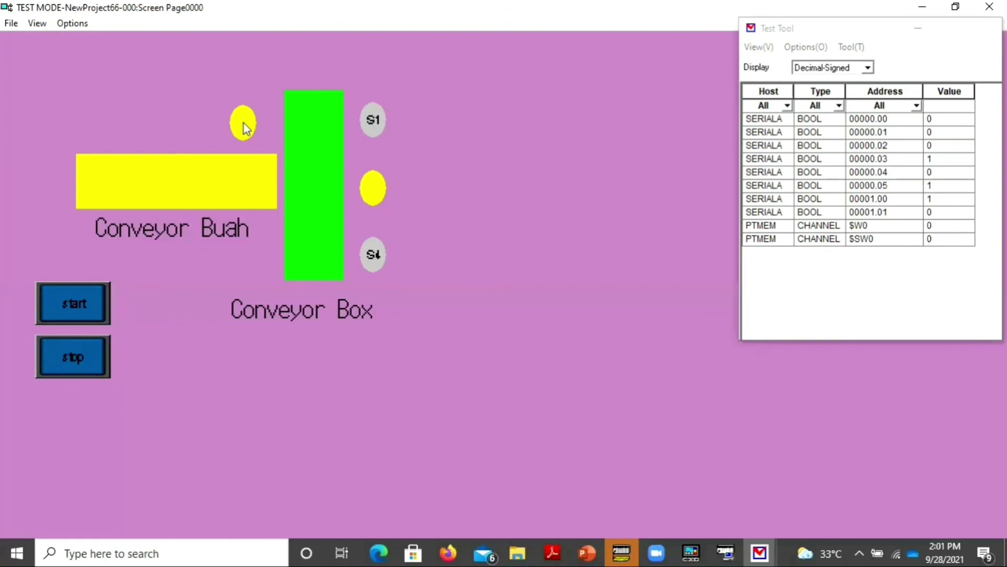
{"action": "left_click", "coordinate": [243, 125]}
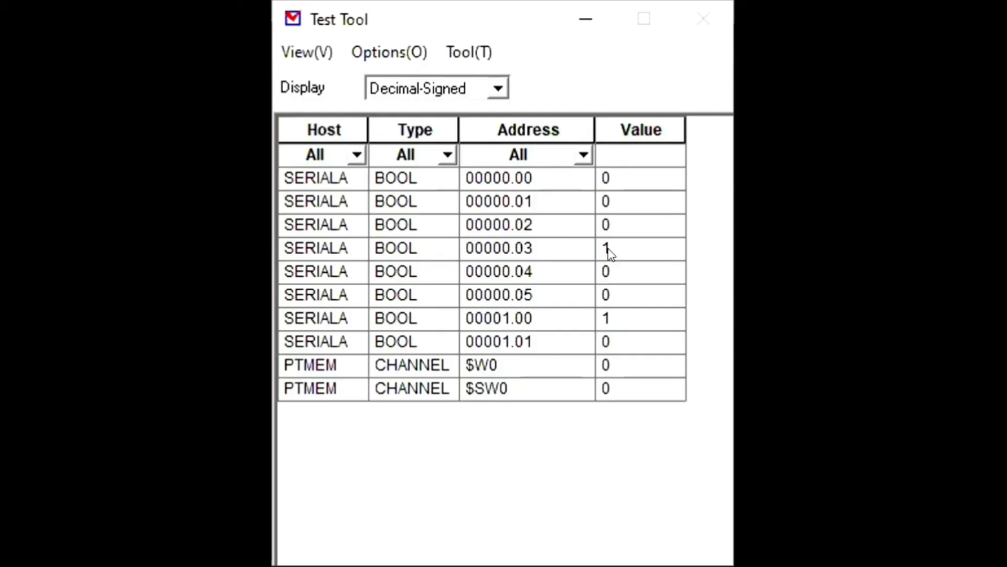
Step: Apply RESET to the SERIALA bit 00000.03 in the Test Tool
{"action": "left_click", "coordinate": [609, 252]}
{"action": "double_click", "coordinate": [585, 258]}
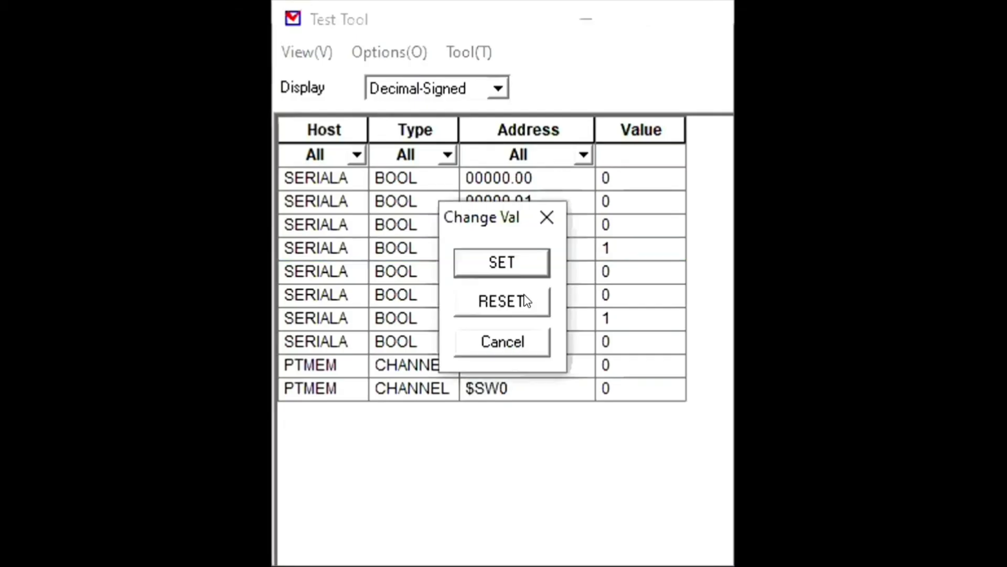
{"action": "left_click", "coordinate": [511, 303]}
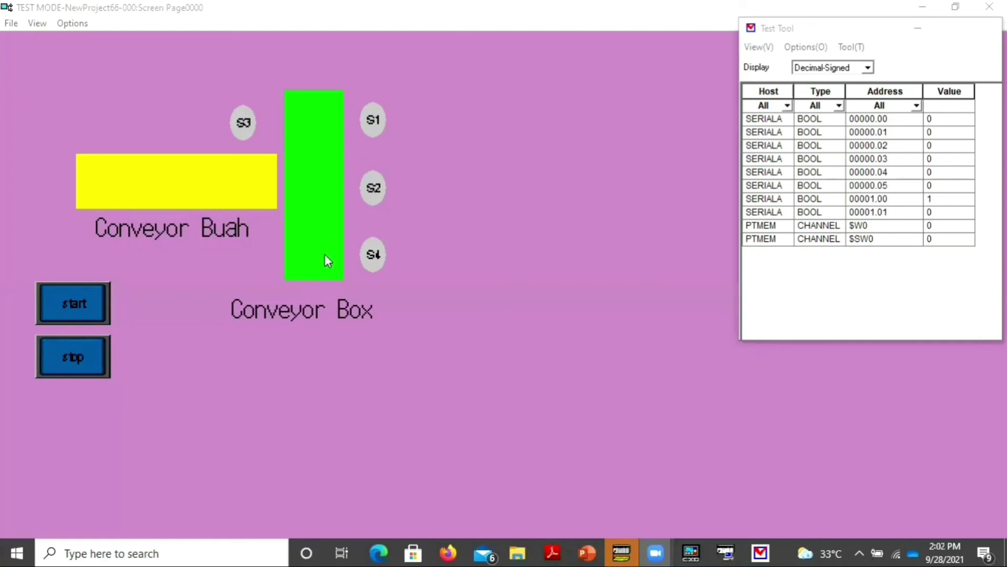
Step: Pulse sensor S4 on and off, followed by sensor S1, to test the restart of the conveyor cycle
{"action": "left_click", "coordinate": [374, 255]}
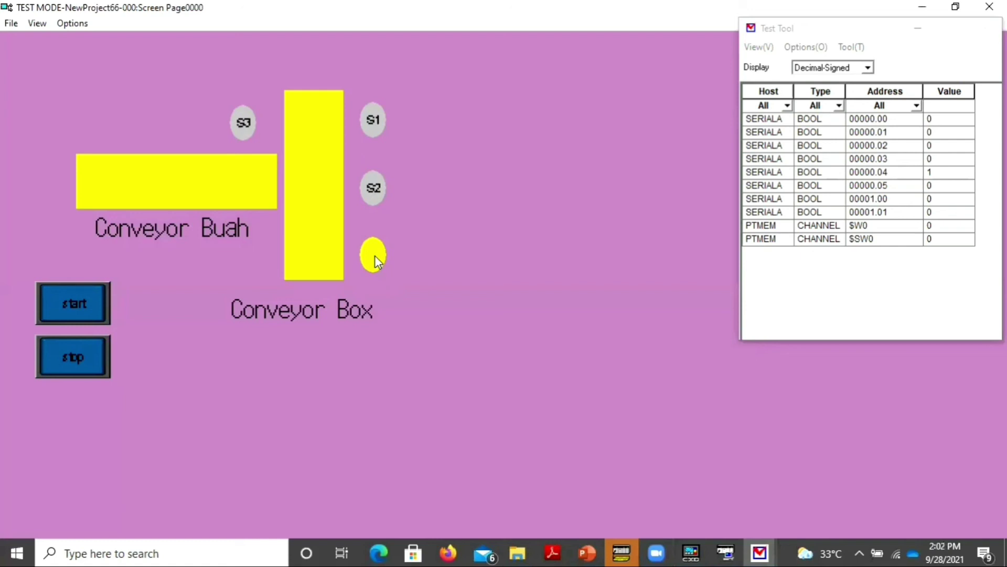
{"action": "left_click", "coordinate": [375, 255]}
{"action": "left_click", "coordinate": [378, 121]}
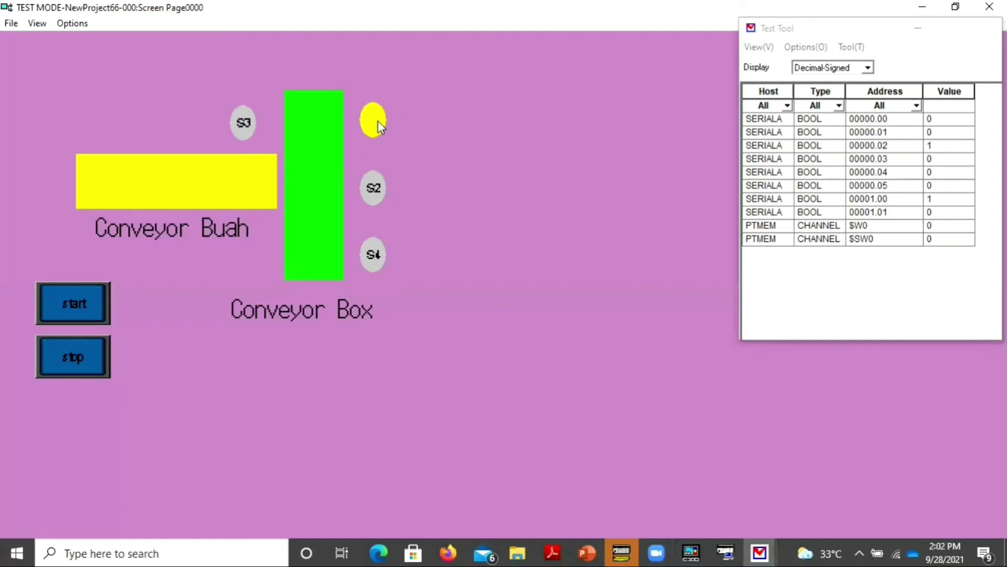
{"action": "left_click", "coordinate": [378, 121]}
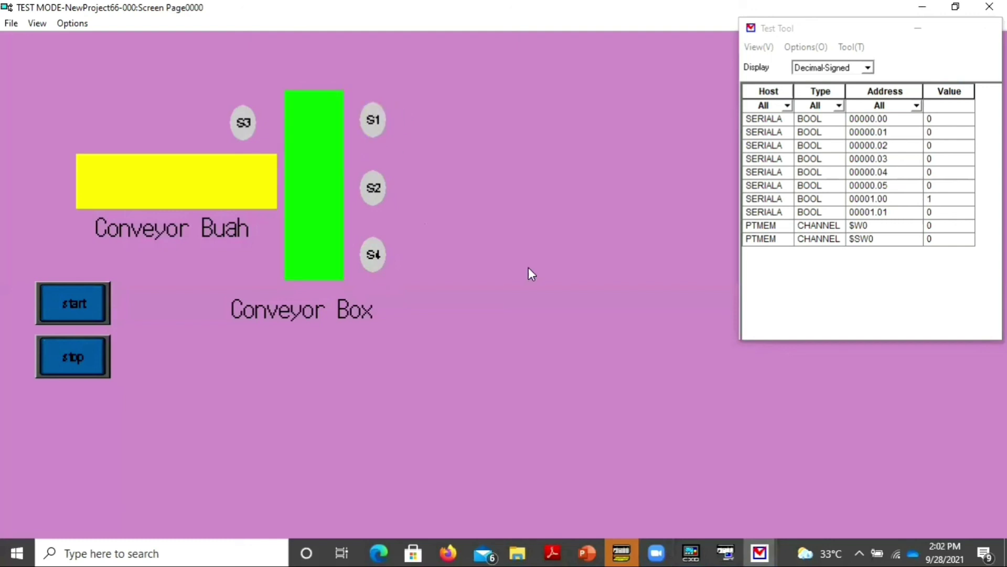